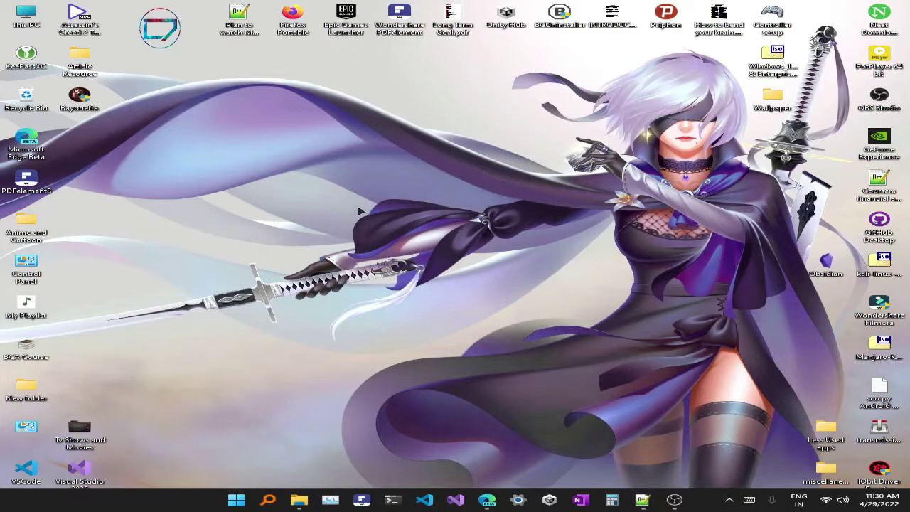
# - Switch to Microsoft Edge and review the MinGW - Minimalist GNU for Windows download page on SourceForge
pyautogui.click(487, 500)
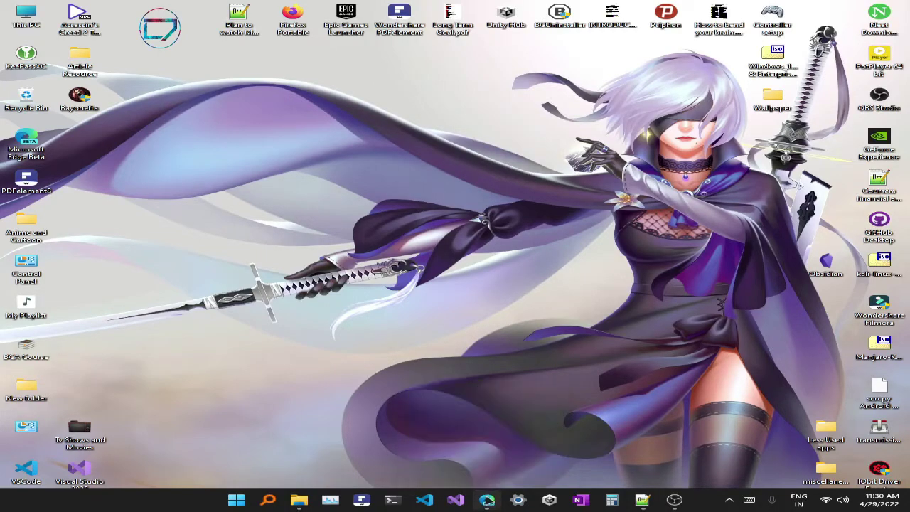
pyautogui.moveTo(126, 183); pyautogui.dragTo(525, 188)
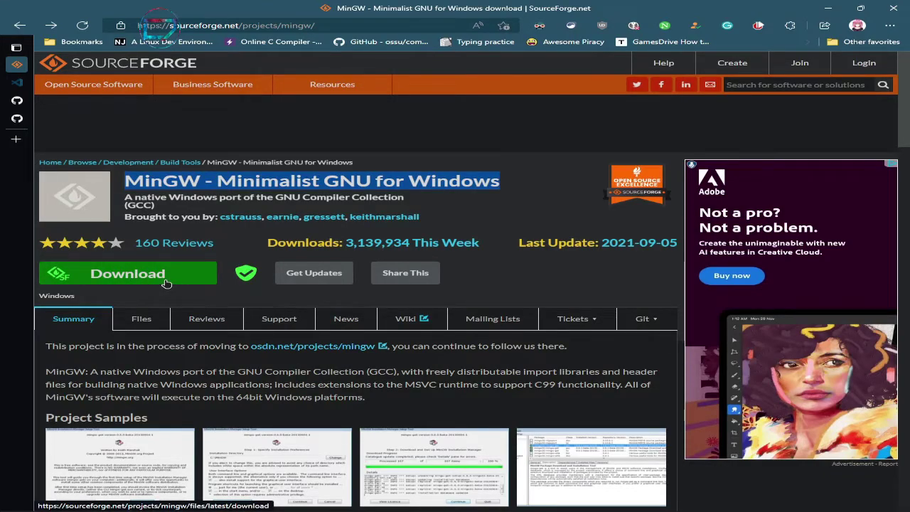
pyautogui.moveTo(466, 506)
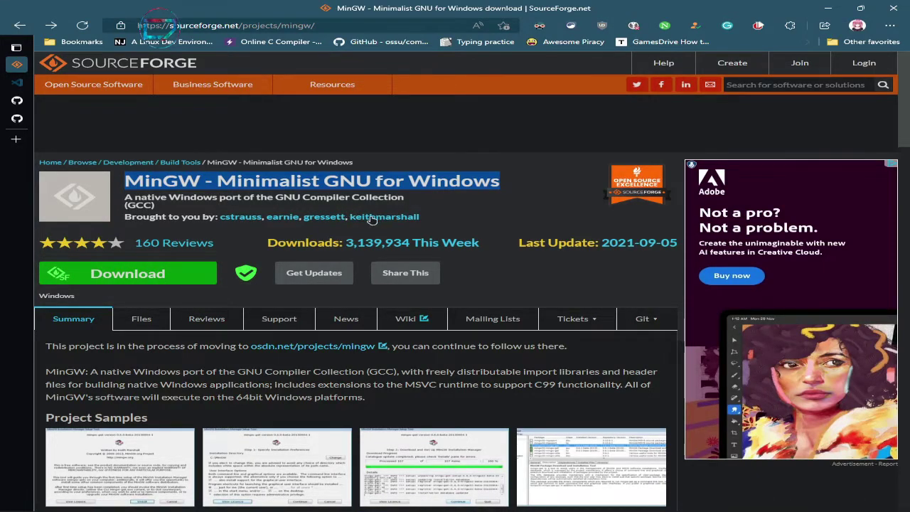
pyautogui.click(889, 25)
pyautogui.click(299, 390)
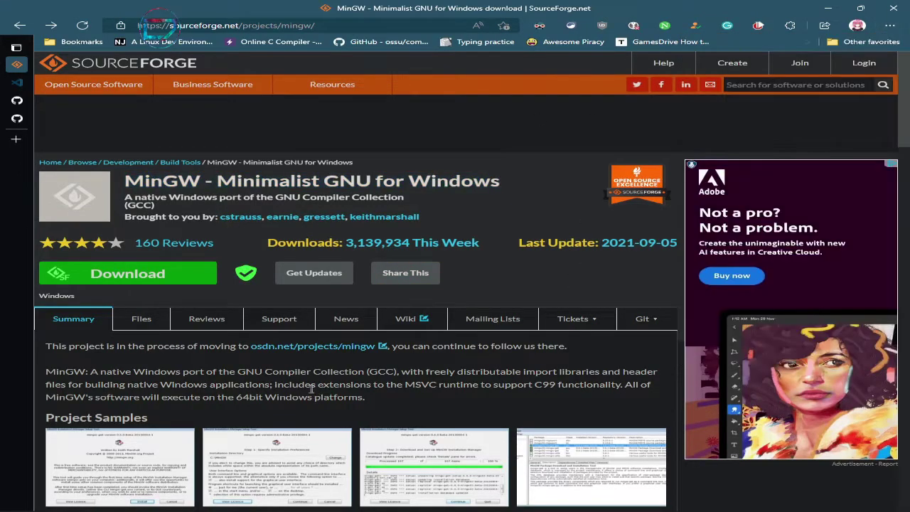
# - View the platform-specific download options on the Visual Studio Code website
pyautogui.click(14, 78)
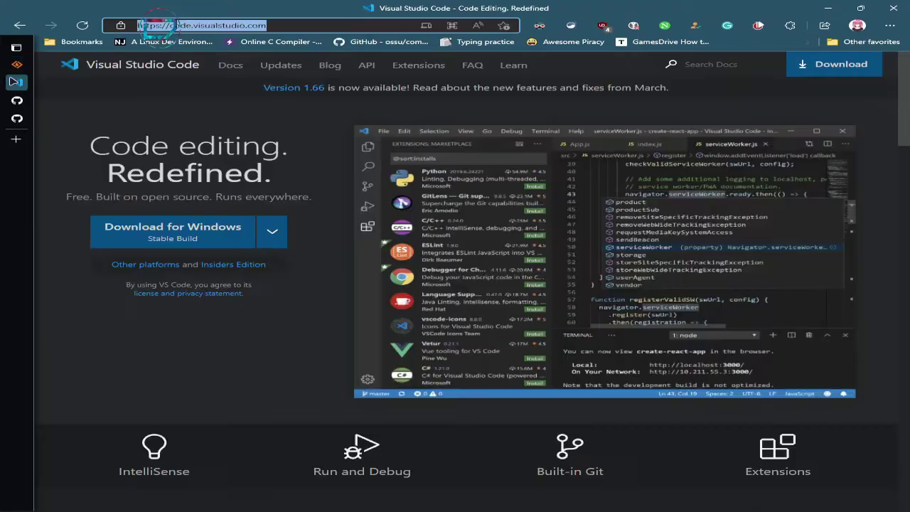
pyautogui.click(280, 243)
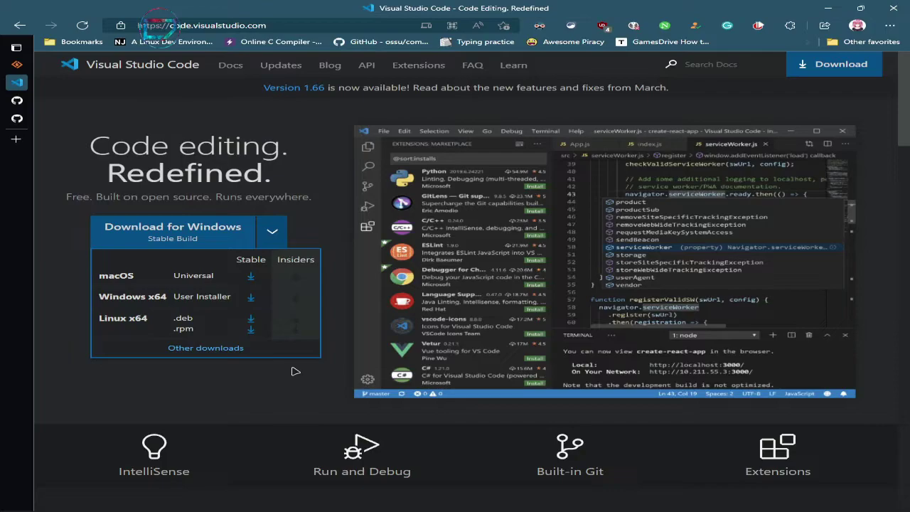
pyautogui.click(268, 242)
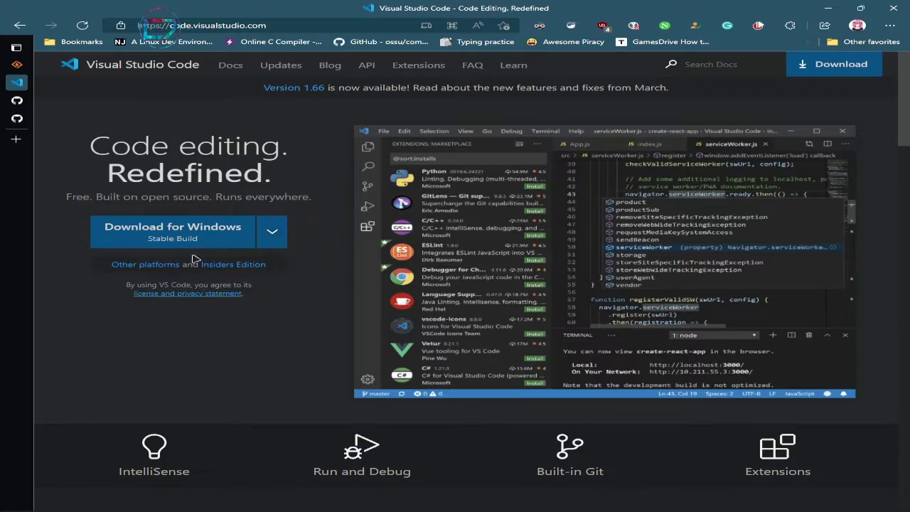
# - Return to the MinGW download page on SourceForge
pyautogui.moveTo(15, 96)
pyautogui.click(23, 68)
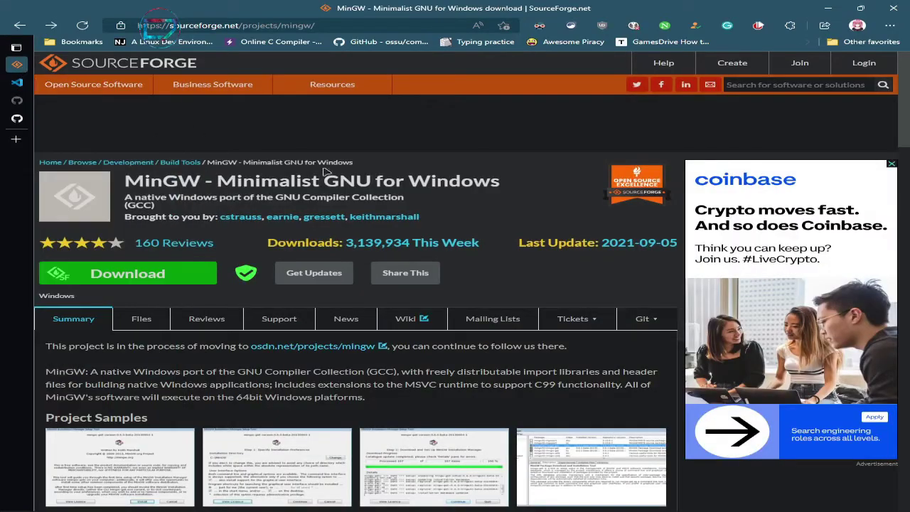
pyautogui.click(17, 101)
pyautogui.click(20, 65)
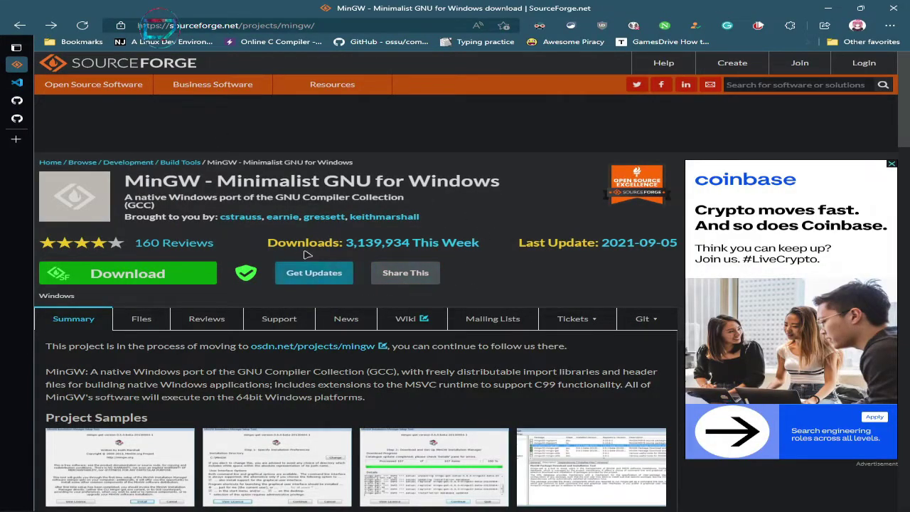
# - Go to the Solution-to-graphics.h repository on GitHub and look at its clone and download options
pyautogui.hotkey('ctrl', 'Tab')
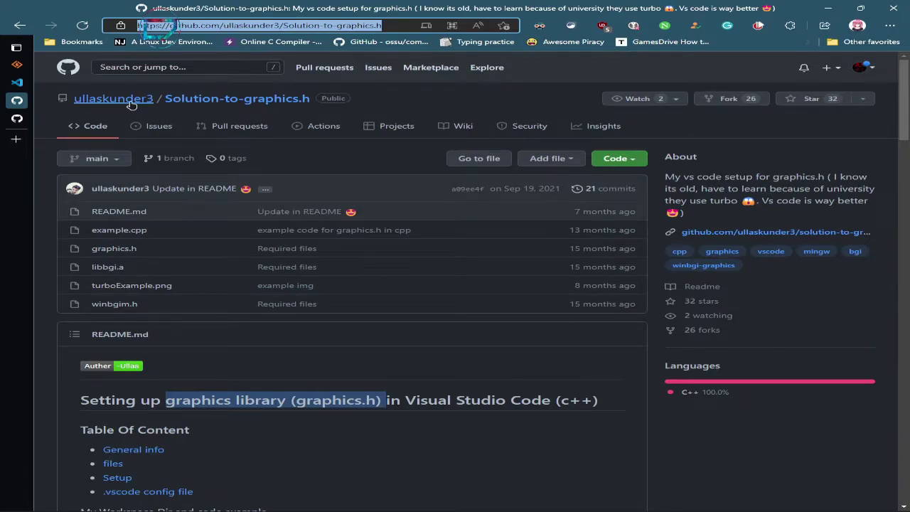
pyautogui.moveTo(121, 106)
pyautogui.click(630, 162)
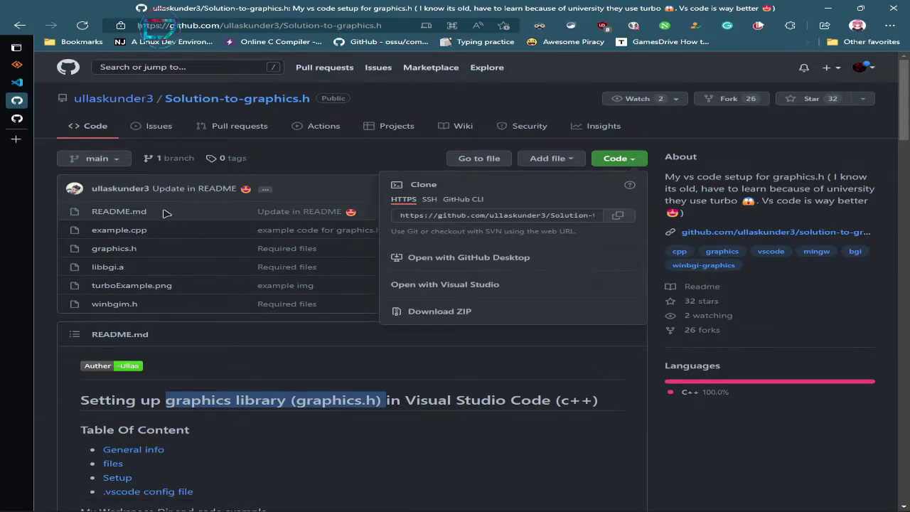
pyautogui.moveTo(21, 78)
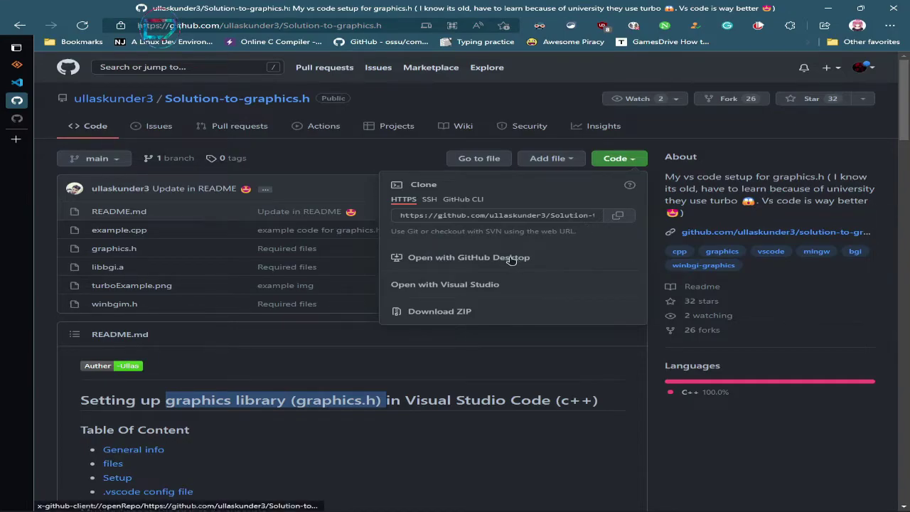
pyautogui.click(616, 216)
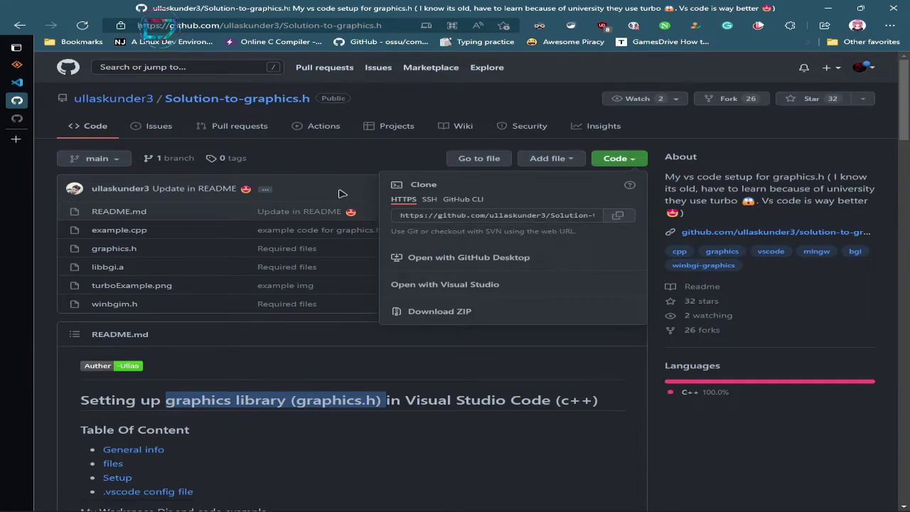
# - Go to the graphics.h-project-template repository and look at its clone and download options
pyautogui.click(18, 121)
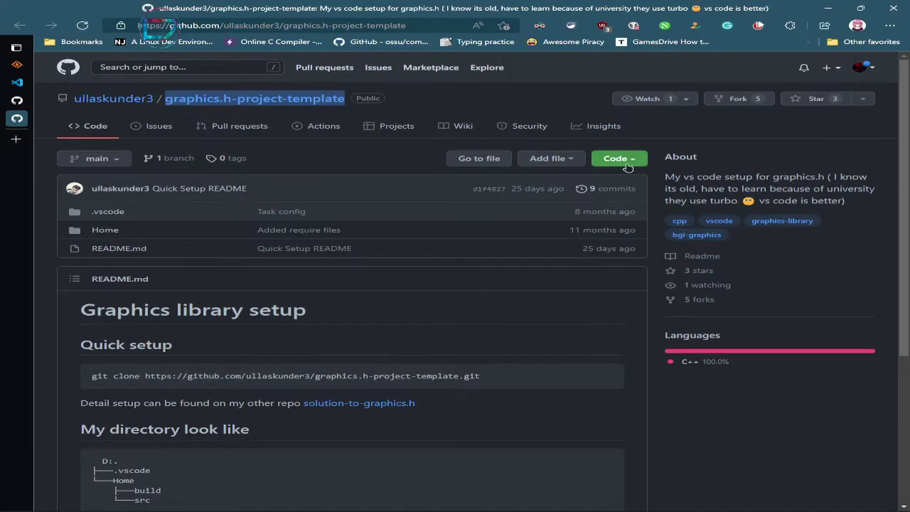
pyautogui.click(632, 162)
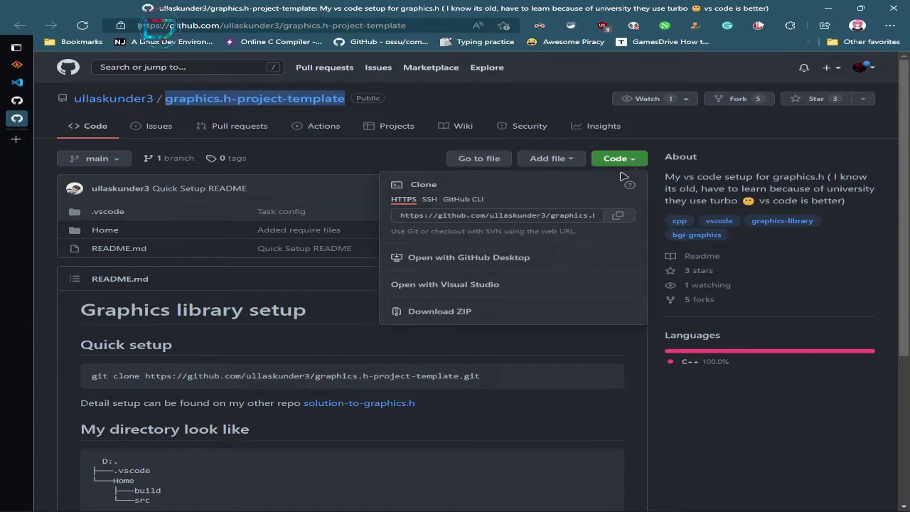
pyautogui.moveTo(323, 509)
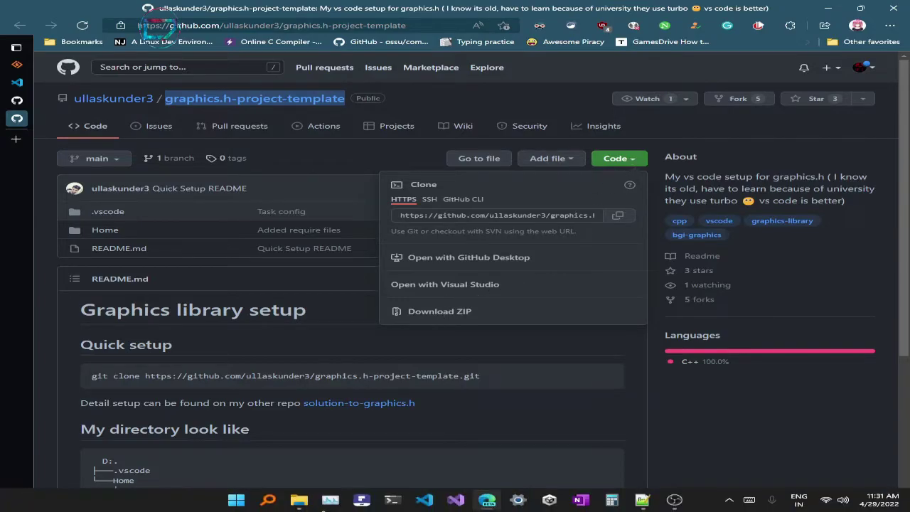
# - Switch to the Graphics Setup folder in File Explorer and maximize its window
pyautogui.moveTo(292, 502)
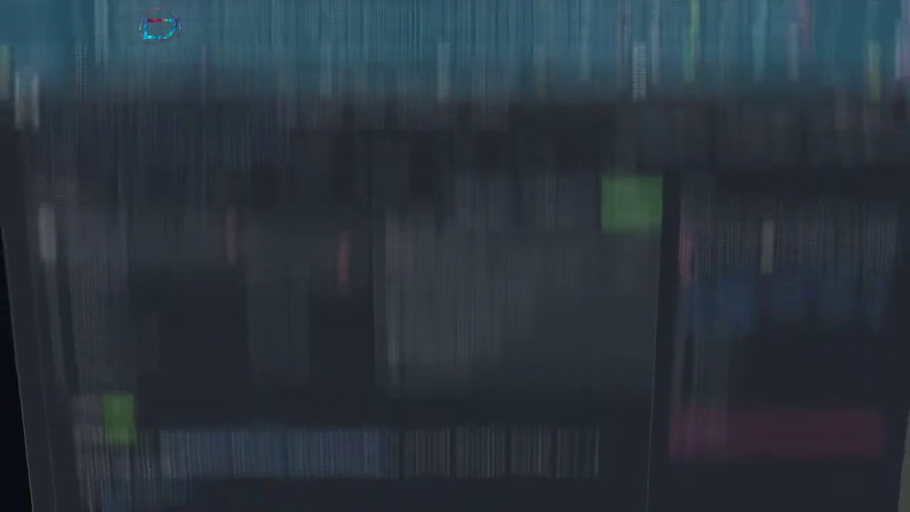
pyautogui.click(439, 444)
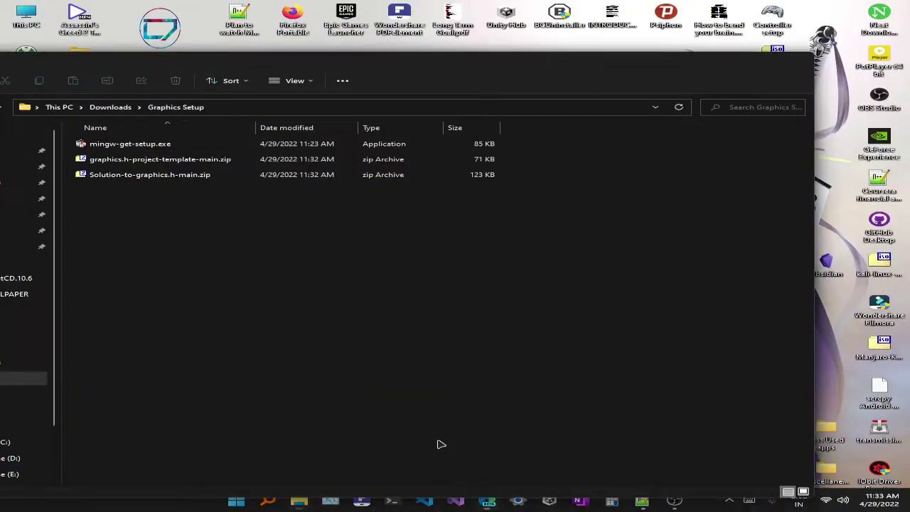
pyautogui.moveTo(356, 61); pyautogui.dragTo(473, 1)
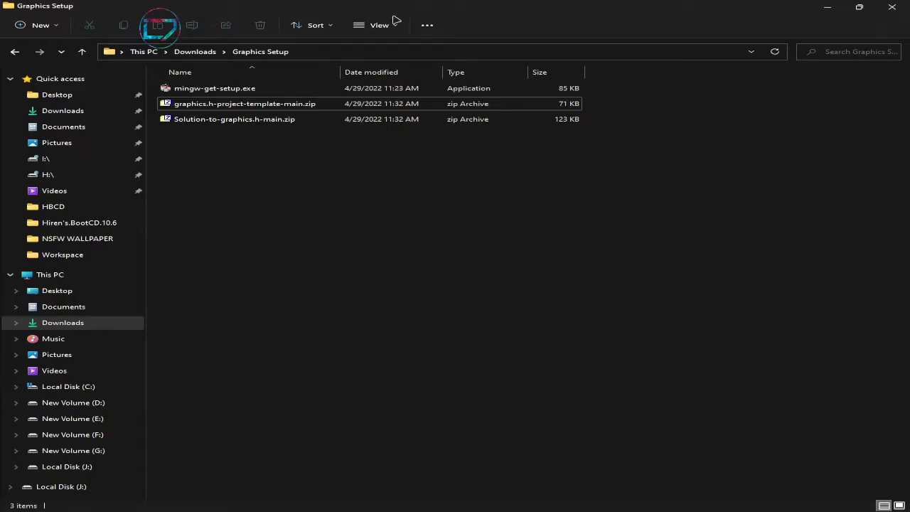
# - Run mingw-get-setup.exe as far as the installation preferences, and cancel the setup
pyautogui.doubleClick(235, 91)
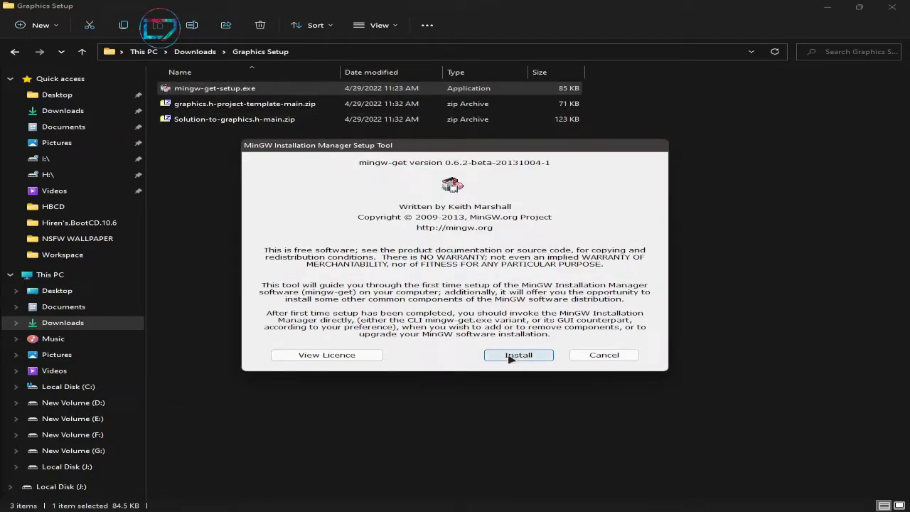
pyautogui.click(514, 357)
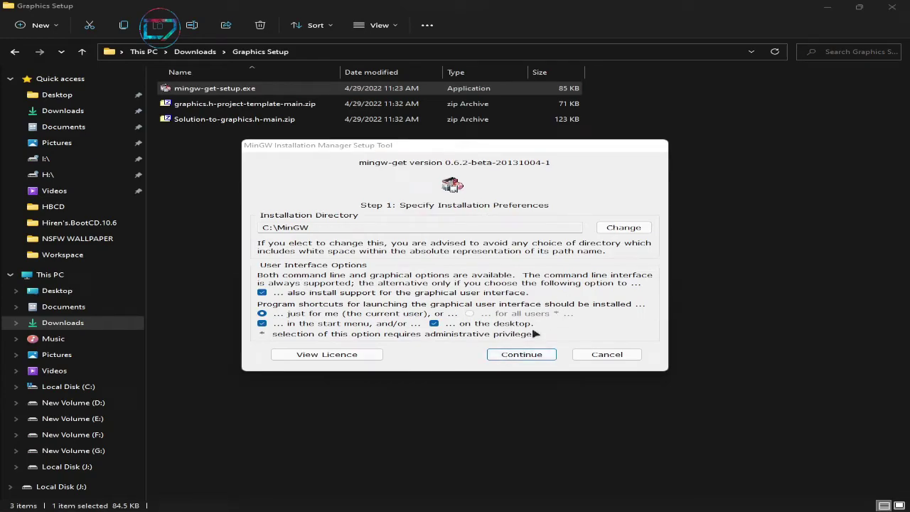
pyautogui.click(615, 358)
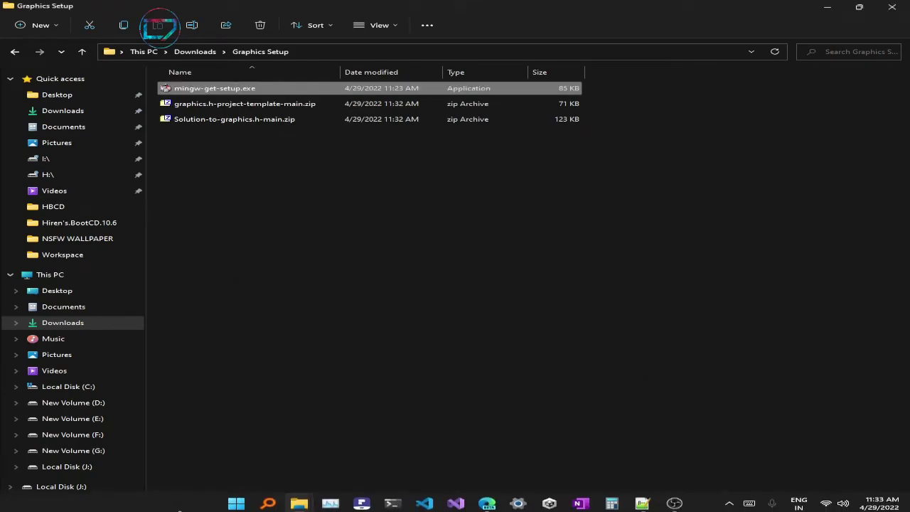
# - Search Windows for mingw, launch MinGW Installation Manager, and maximize its window
pyautogui.click(235, 500)
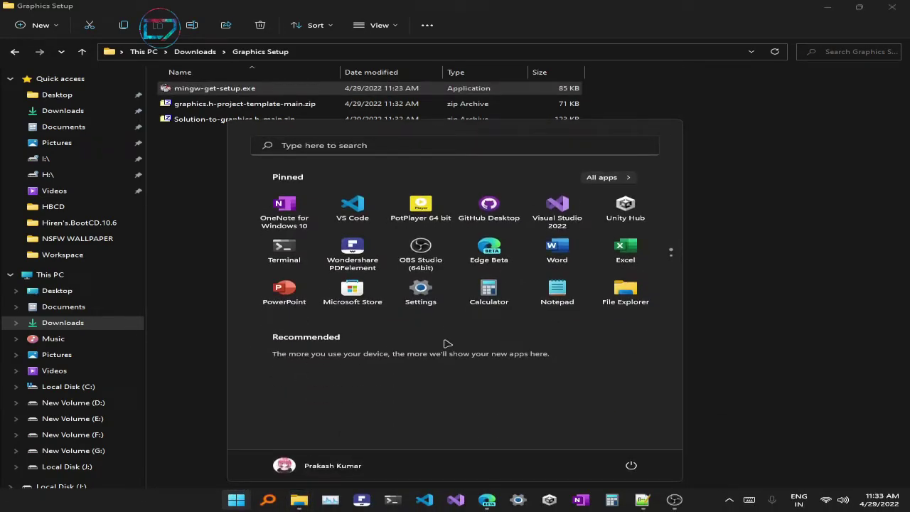
pyautogui.write('min')
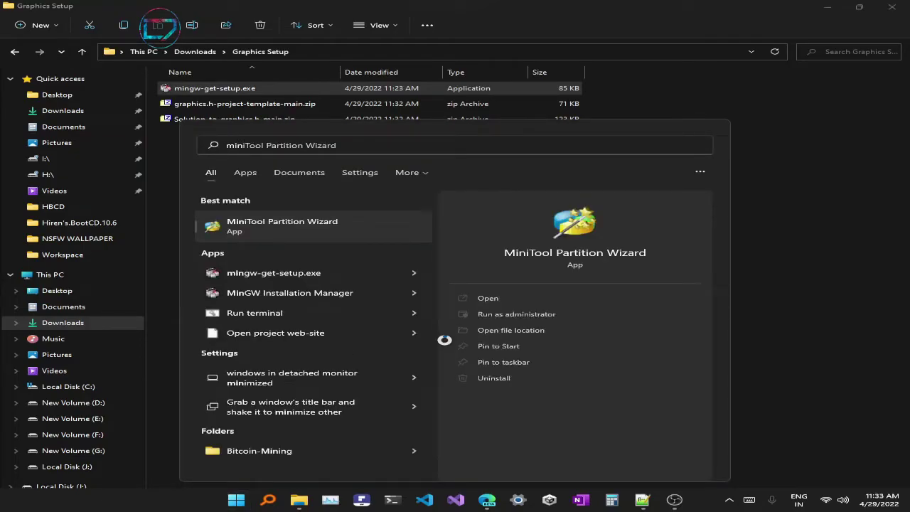
pyautogui.write('gw Installation Manager')
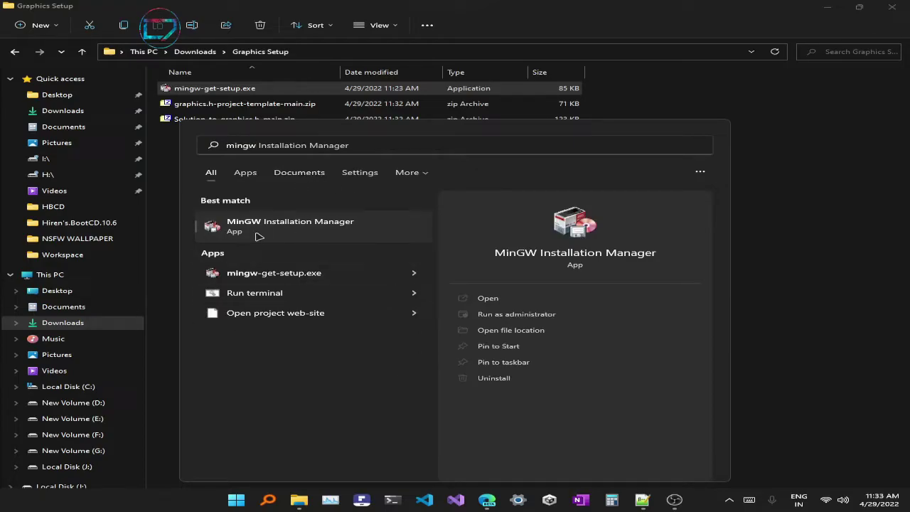
pyautogui.click(337, 224)
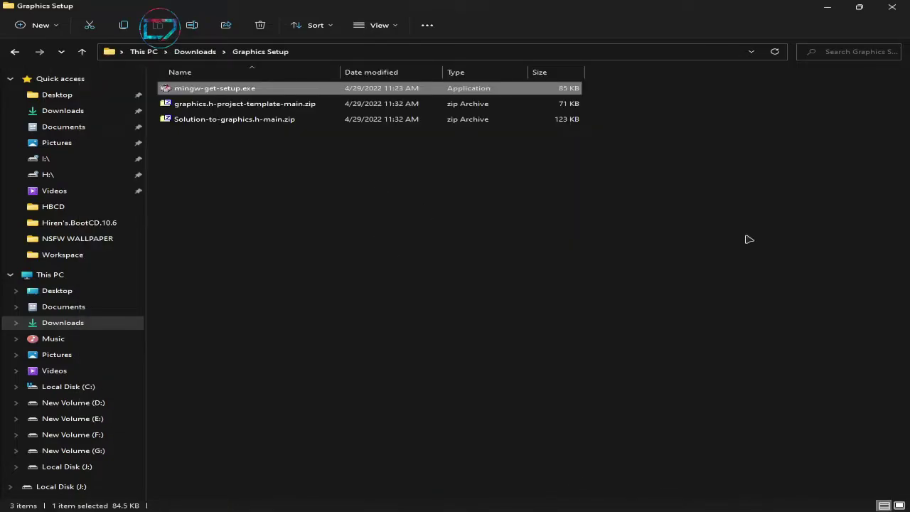
pyautogui.click(826, 7)
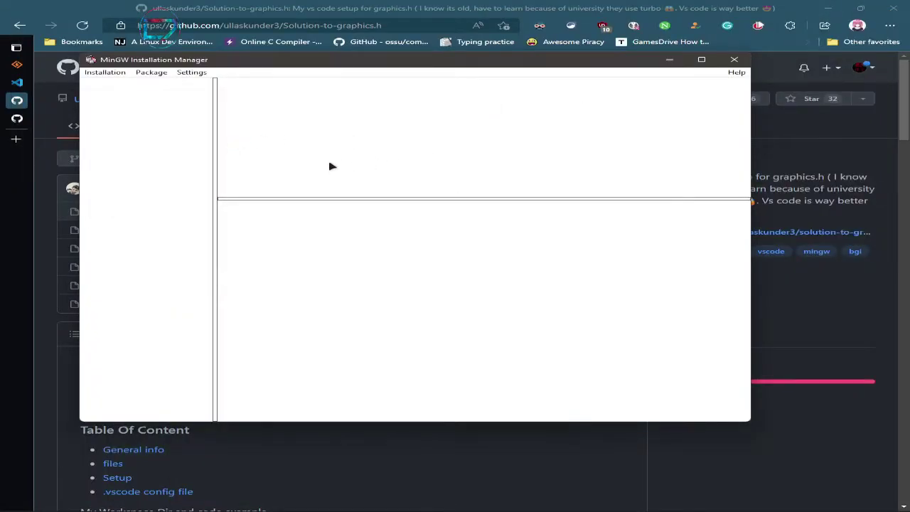
pyautogui.moveTo(399, 63); pyautogui.dragTo(452, 75)
pyautogui.doubleClick(453, 75)
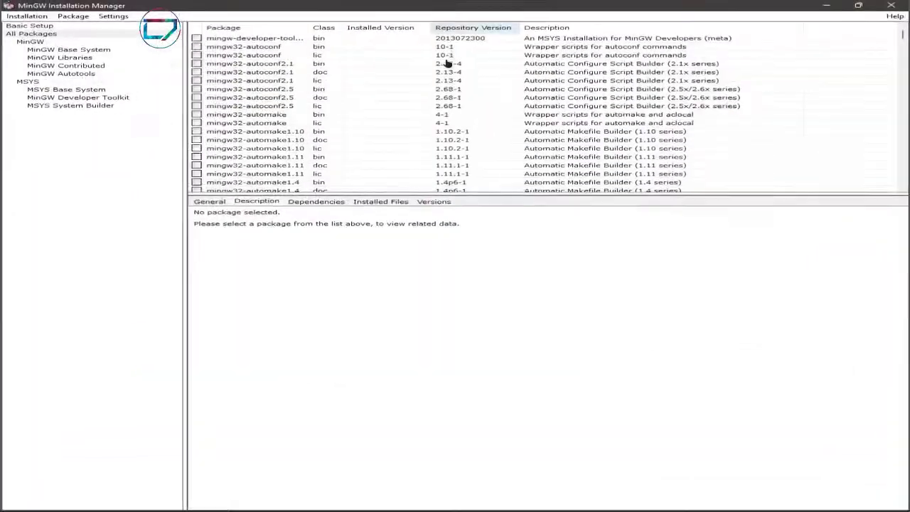
# - Examine the MinGW package list and its categories, ending with the Basic Setup packages
pyautogui.scroll(-10, 322, 130)
pyautogui.scroll(-5, 322, 130)
pyautogui.scroll(20, 322, 130)
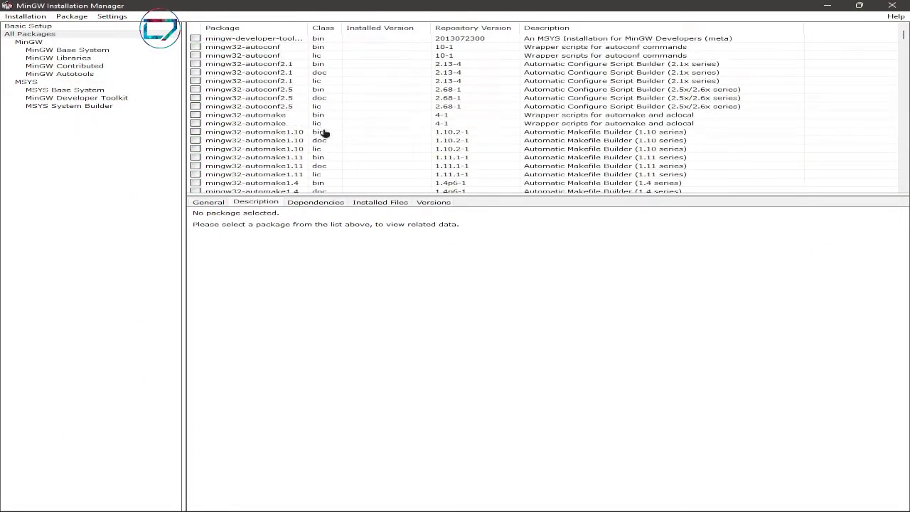
pyautogui.click(28, 43)
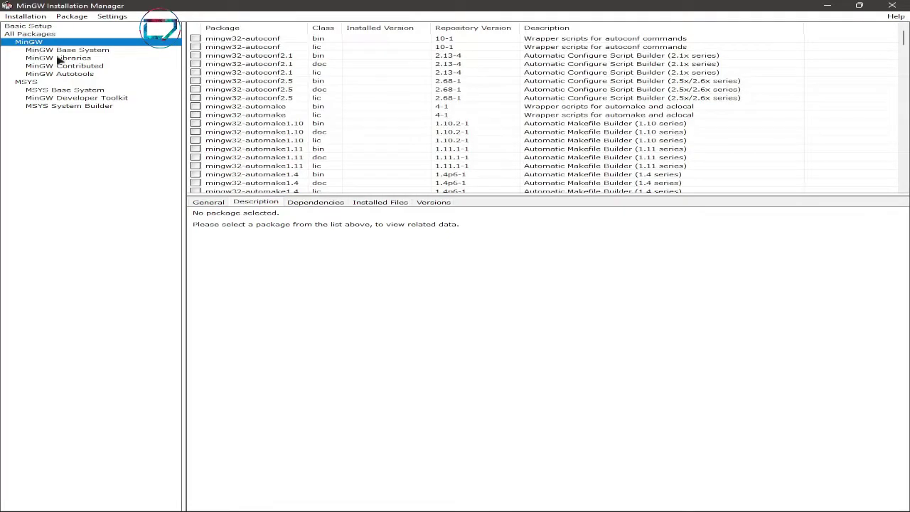
pyautogui.click(57, 91)
pyautogui.click(61, 66)
pyautogui.click(55, 75)
pyautogui.click(4, 27)
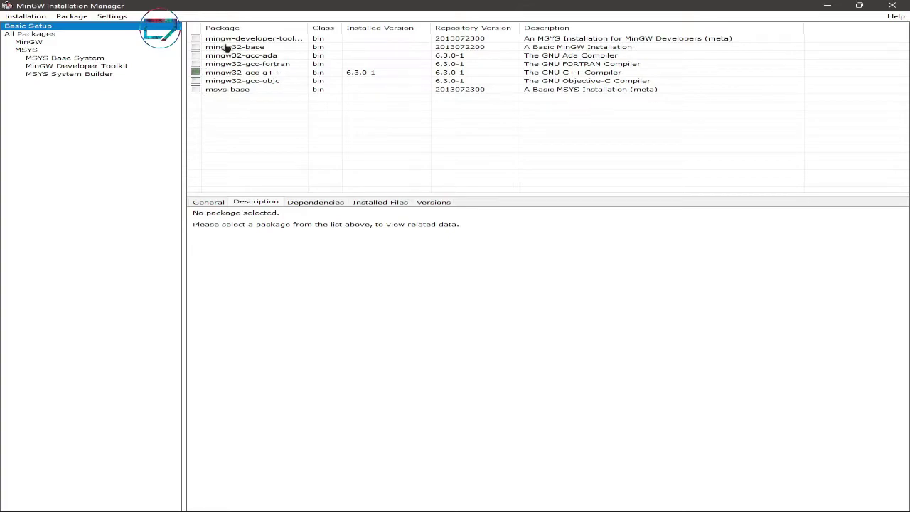
# - Mark the mingw32-base and msys-base packages for installation
pyautogui.click(195, 48)
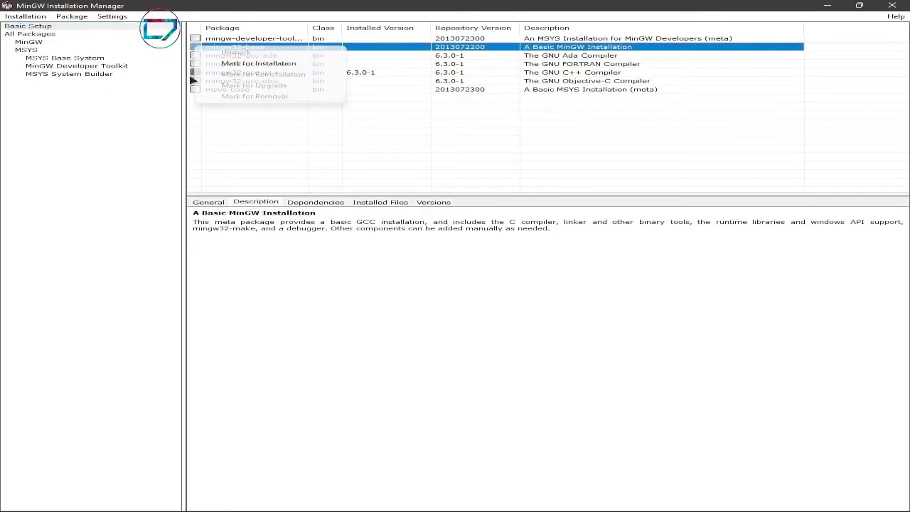
pyautogui.click(208, 64)
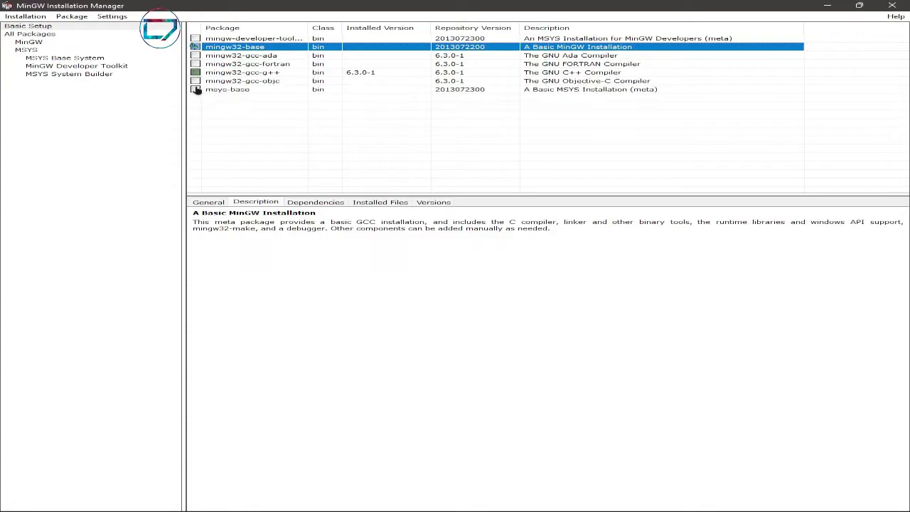
pyautogui.click(196, 89)
pyautogui.click(225, 105)
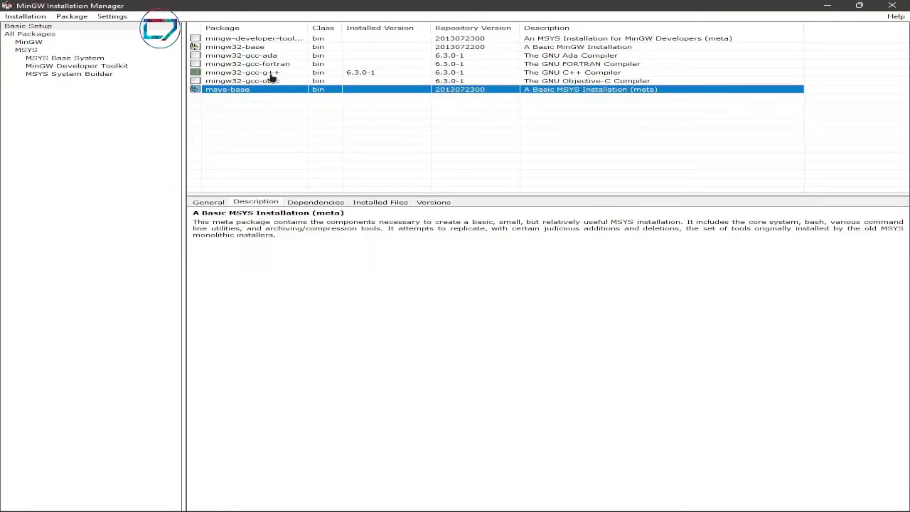
# - Unmark the msys-base and mingw32-base packages
pyautogui.rightClick(227, 91)
pyautogui.click(243, 95)
pyautogui.click(212, 48)
pyautogui.rightClick(212, 48)
pyautogui.click(221, 54)
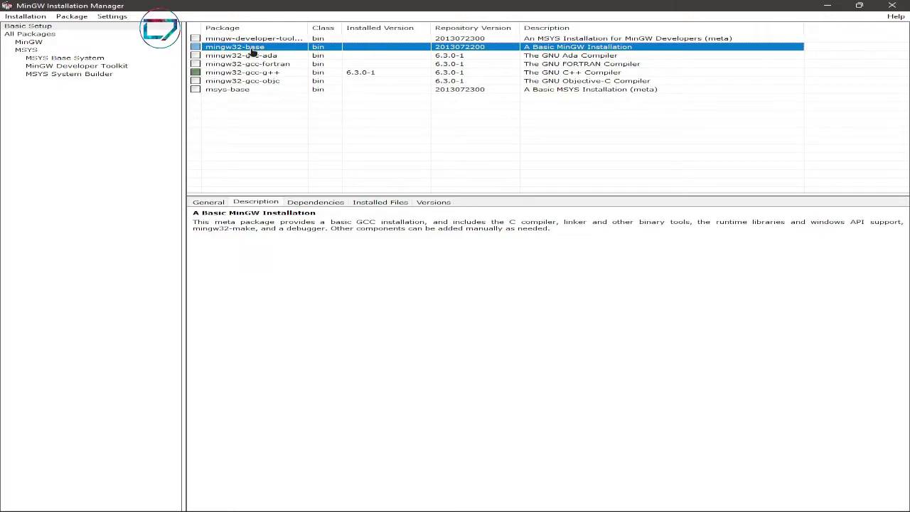
# - Close MinGW Installation Manager and discard its pending package changes
pyautogui.click(25, 16)
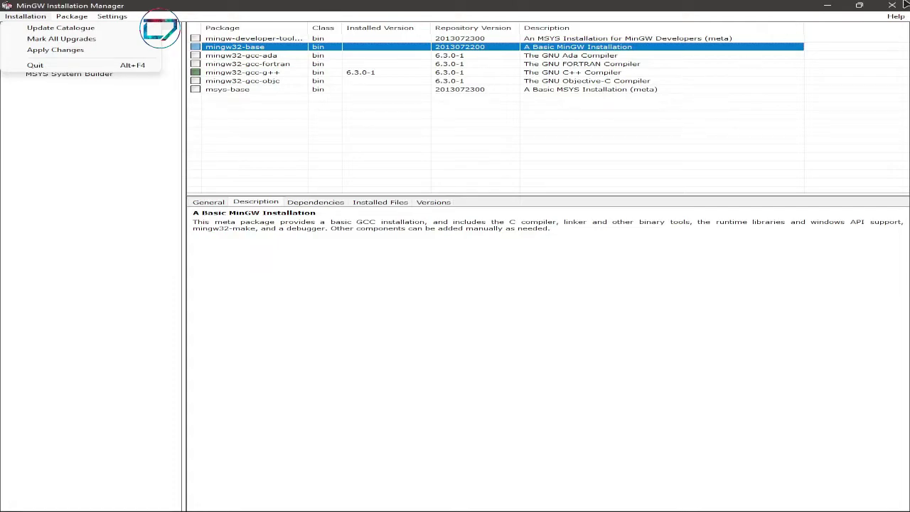
pyautogui.click(858, 5)
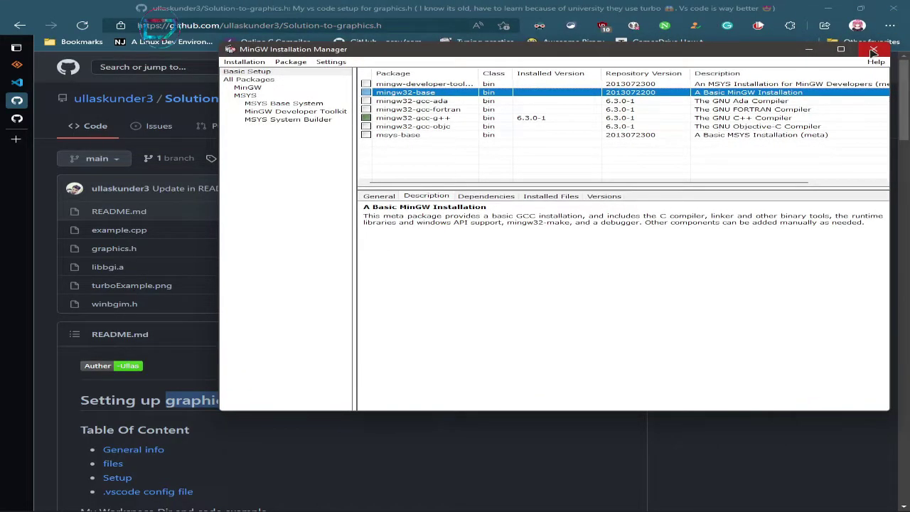
pyautogui.click(873, 53)
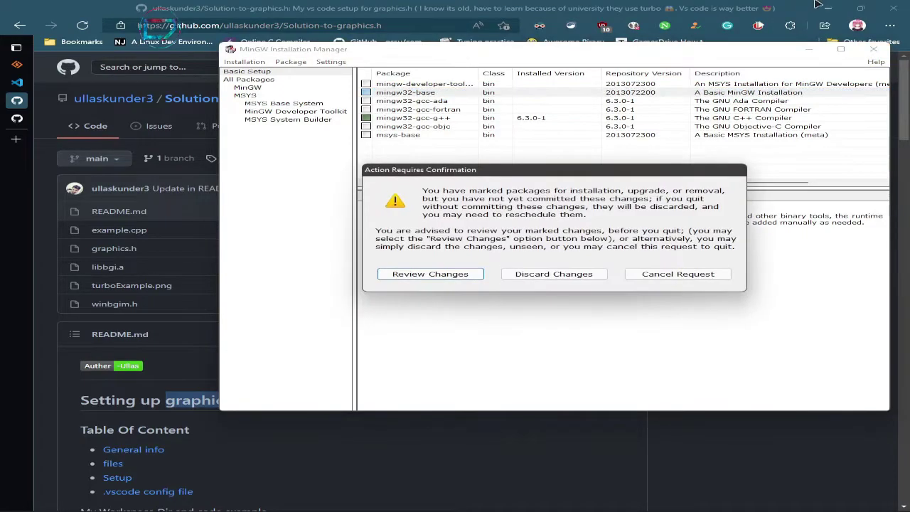
pyautogui.click(546, 276)
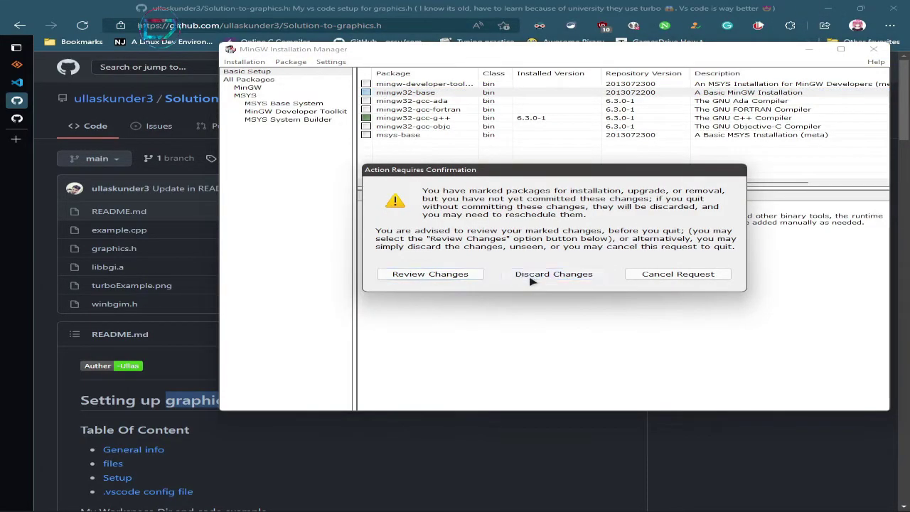
# - Minimize the remaining windows and browse in File Explorer to the MinGW folder on Local Disk (C:)
pyautogui.click(824, 7)
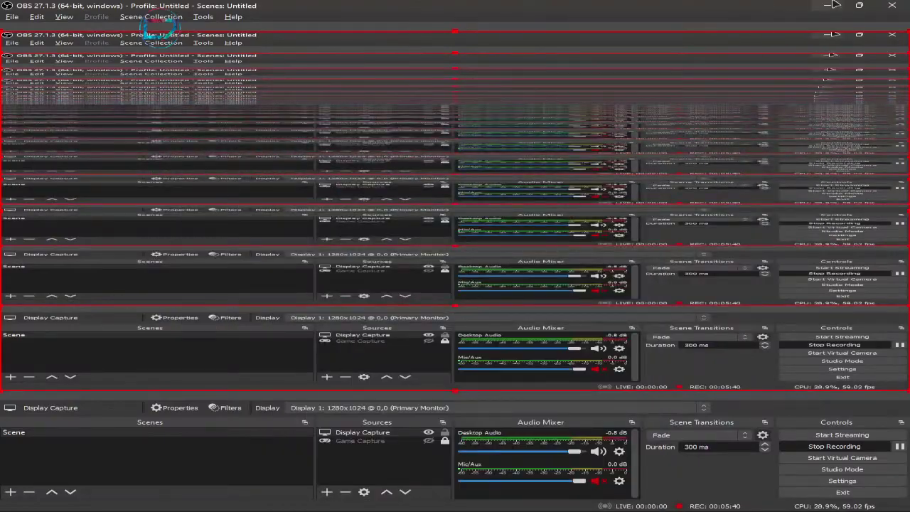
pyautogui.click(826, 5)
pyautogui.press('super+e')
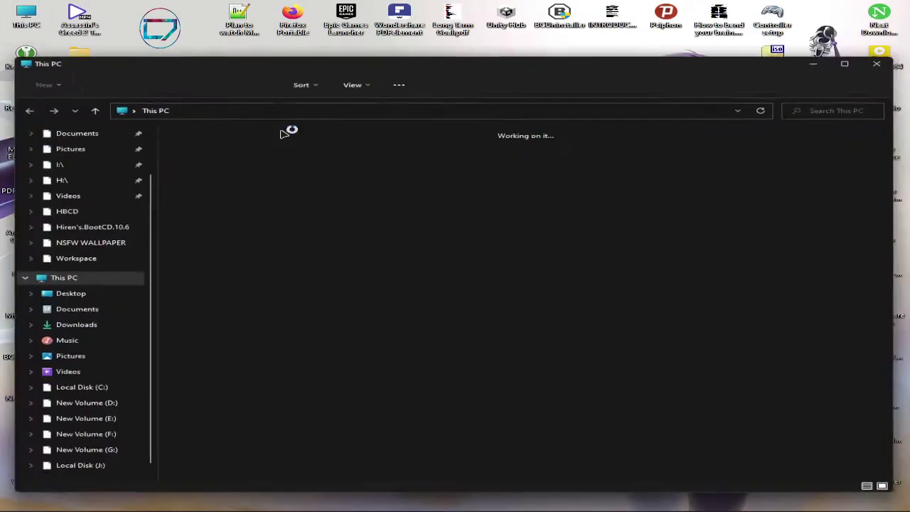
pyautogui.doubleClick(241, 165)
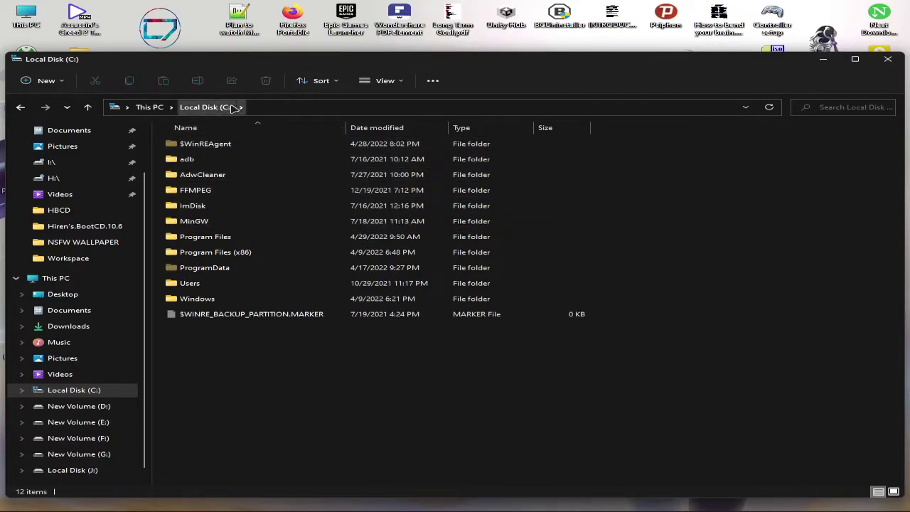
pyautogui.doubleClick(192, 222)
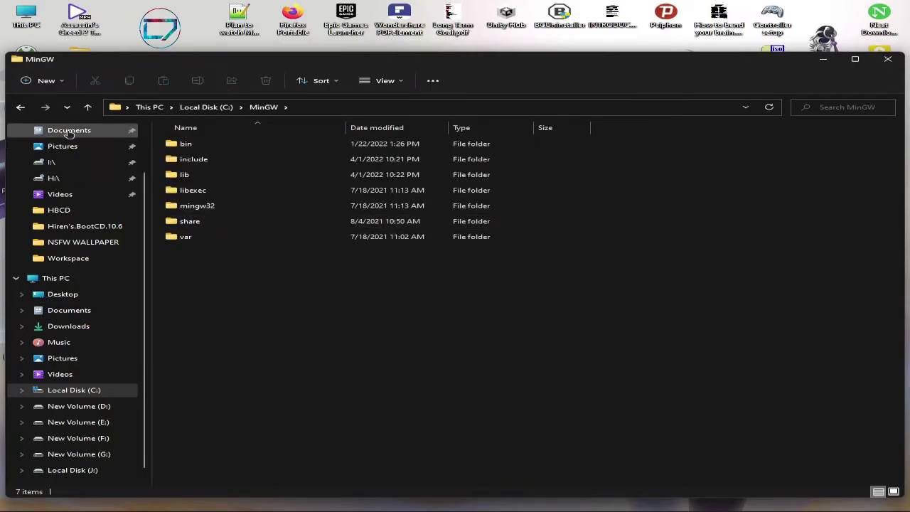
pyautogui.click(20, 107)
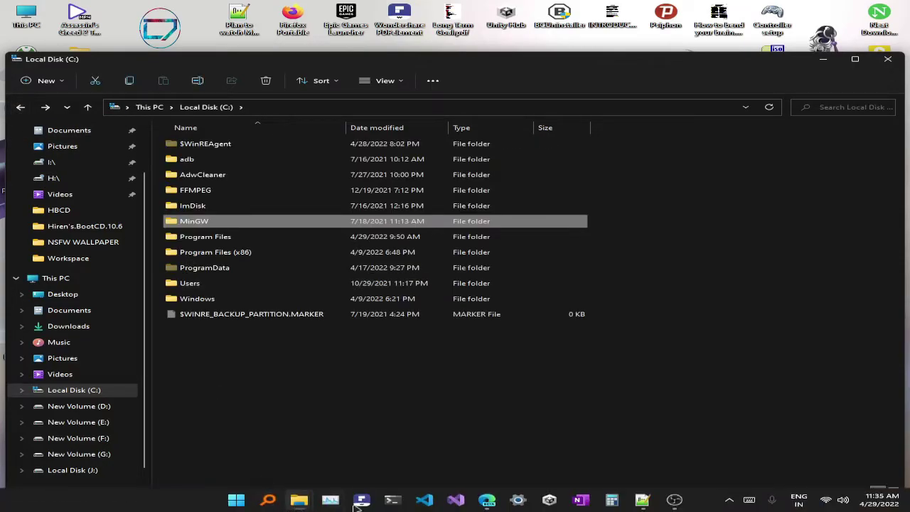
pyautogui.click(238, 501)
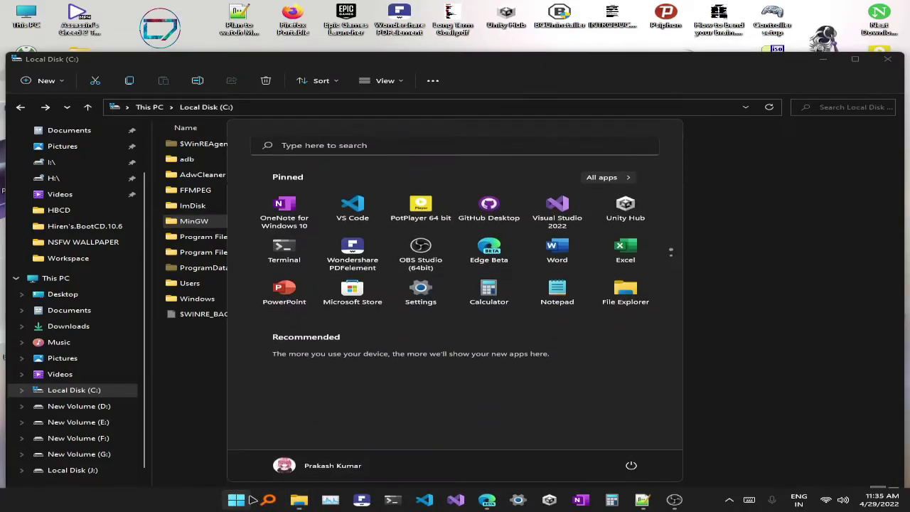
pyautogui.click(220, 237)
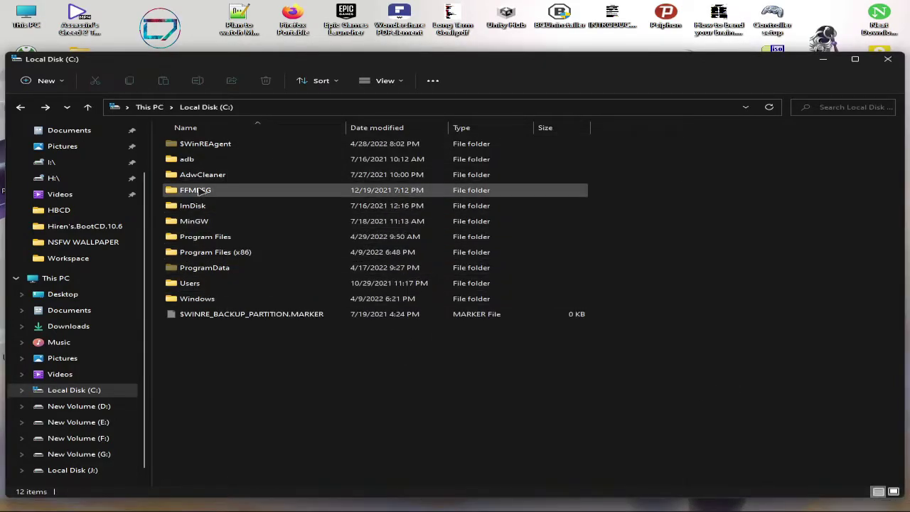
pyautogui.doubleClick(202, 221)
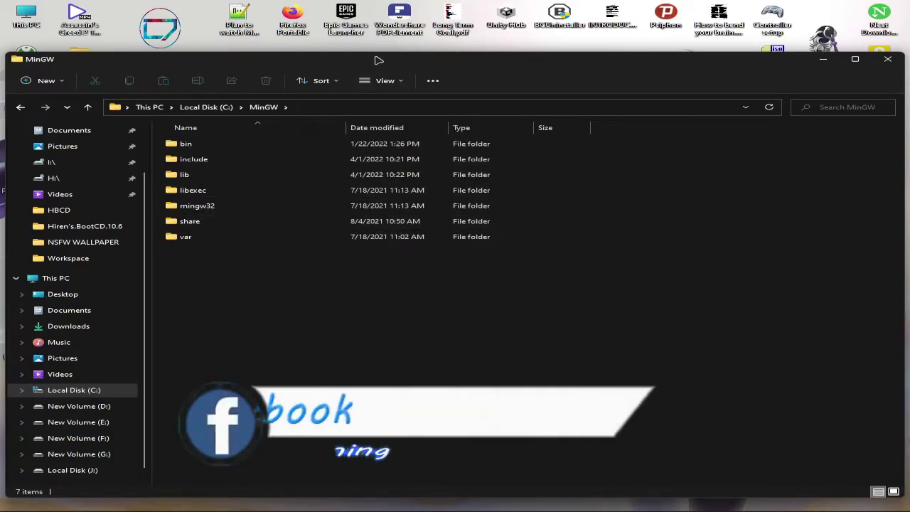
# - Open the bin folder inside MinGW and maximize the File Explorer window
pyautogui.moveTo(379, 60); pyautogui.dragTo(398, 65)
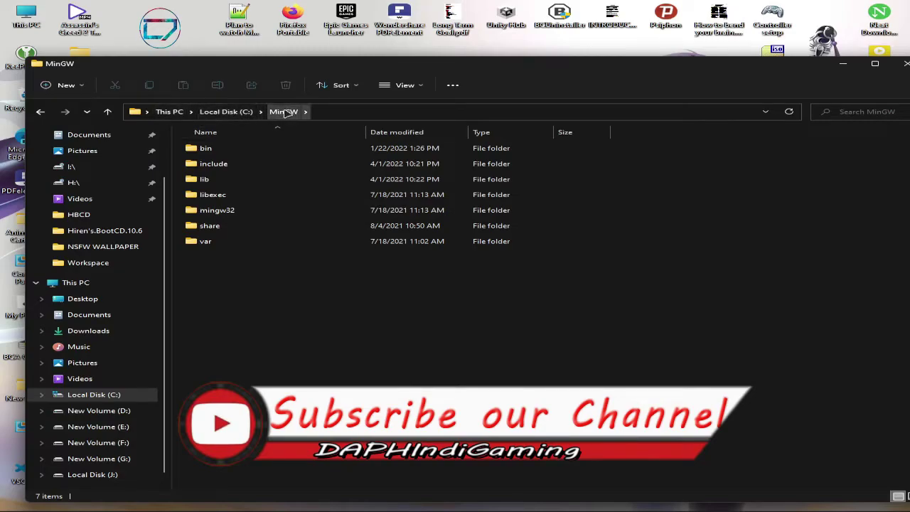
pyautogui.click(217, 155)
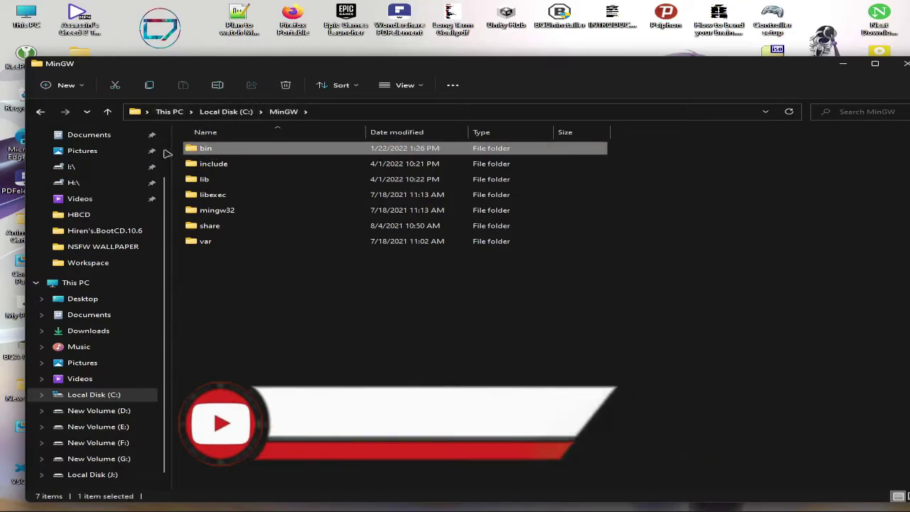
pyautogui.doubleClick(230, 151)
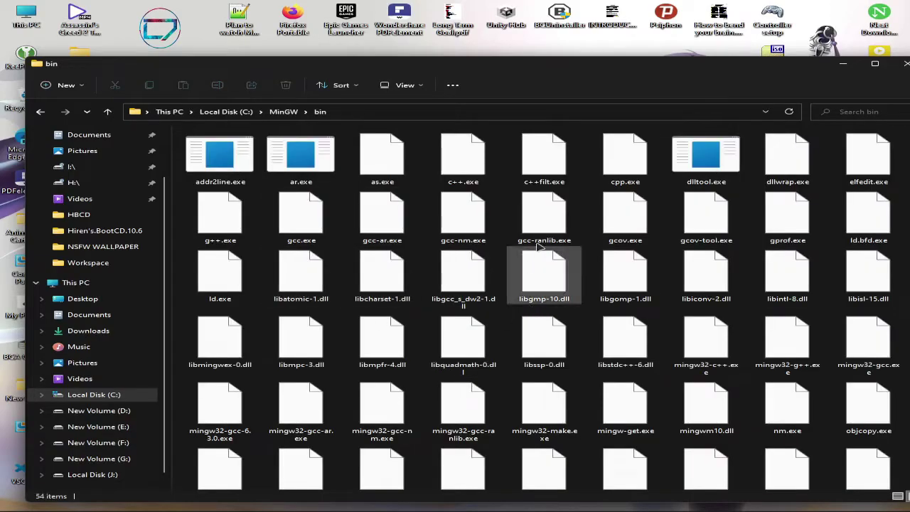
pyautogui.press('super+Up')
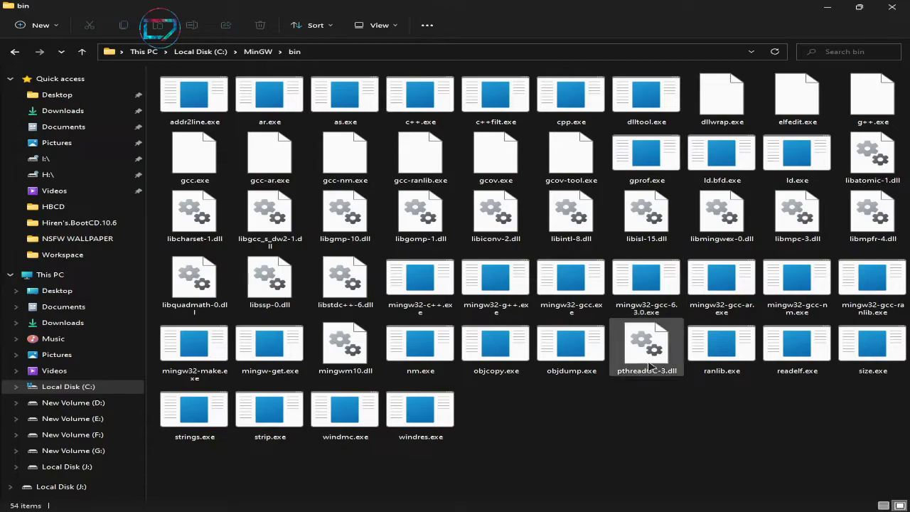
# - Copy the bin folder's full path, C:\MinGW\bin, and minimize the File Explorer window
pyautogui.click(325, 52)
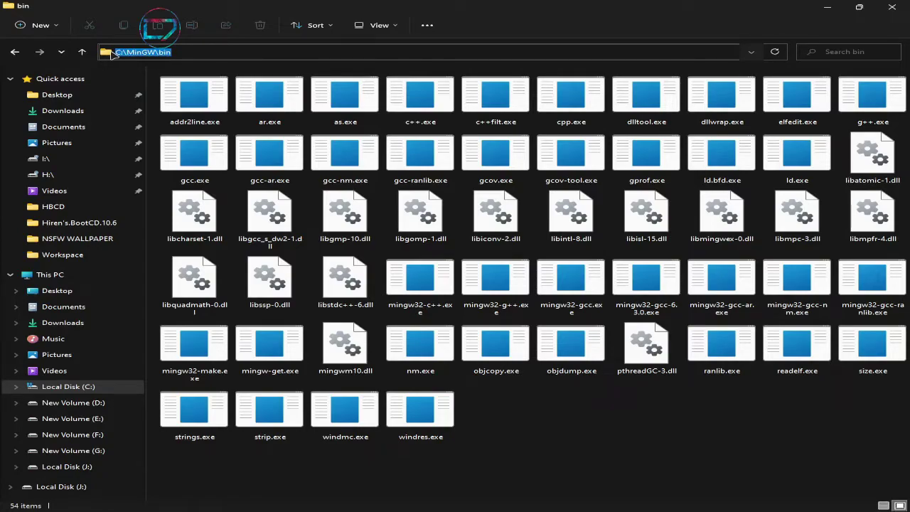
pyautogui.click(183, 52)
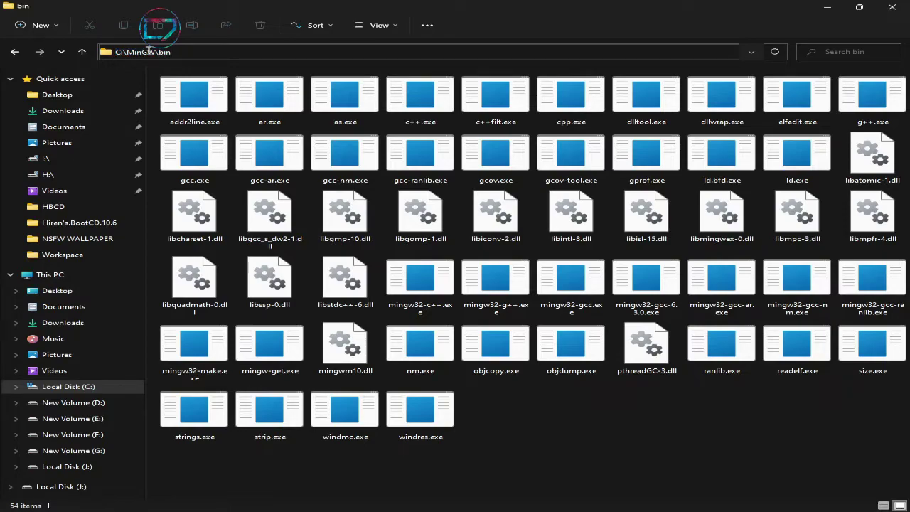
pyautogui.moveTo(199, 52); pyautogui.dragTo(116, 53)
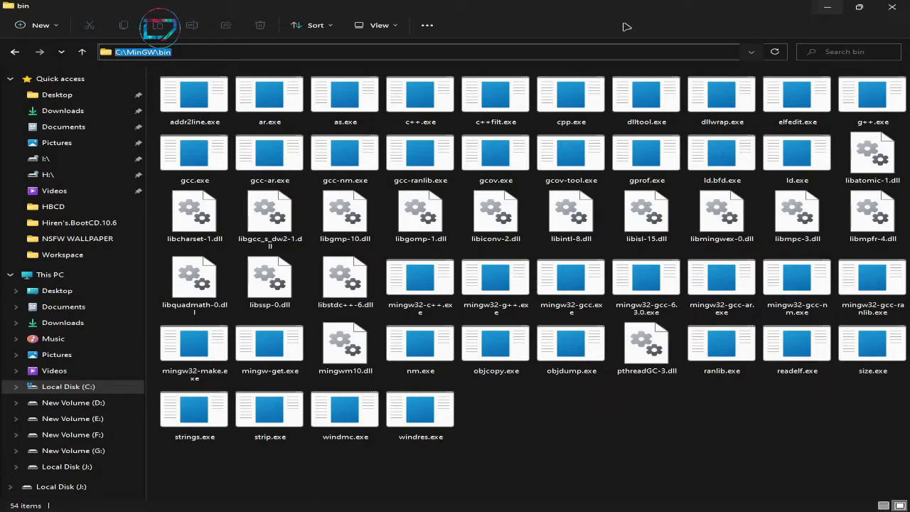
pyautogui.rightClick(153, 52)
pyautogui.click(206, 84)
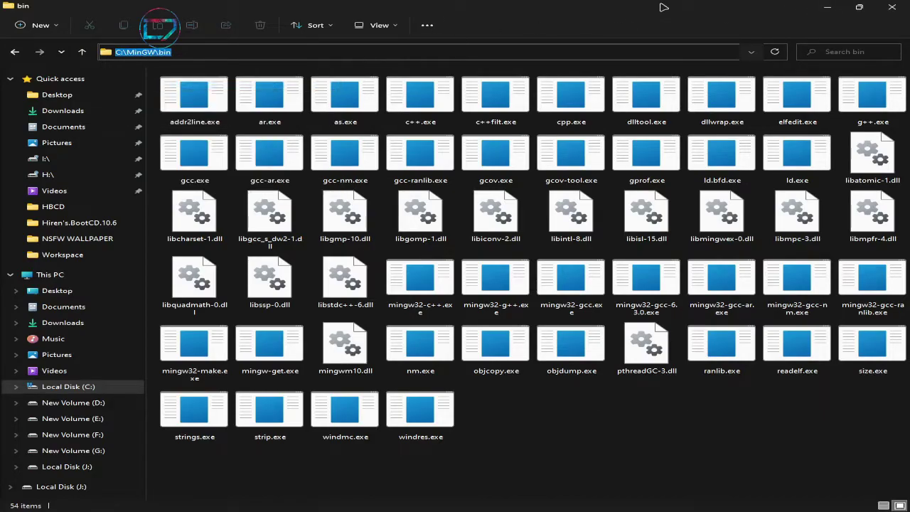
pyautogui.click(826, 6)
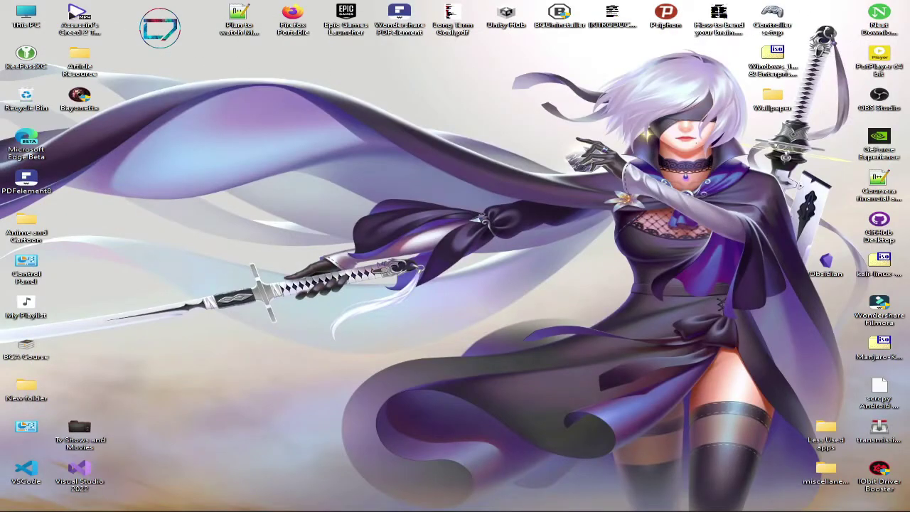
# - Open the properties of This PC and bring up the advanced system settings
pyautogui.rightClick(37, 20)
pyautogui.press('m')
pyautogui.rightClick(26, 14)
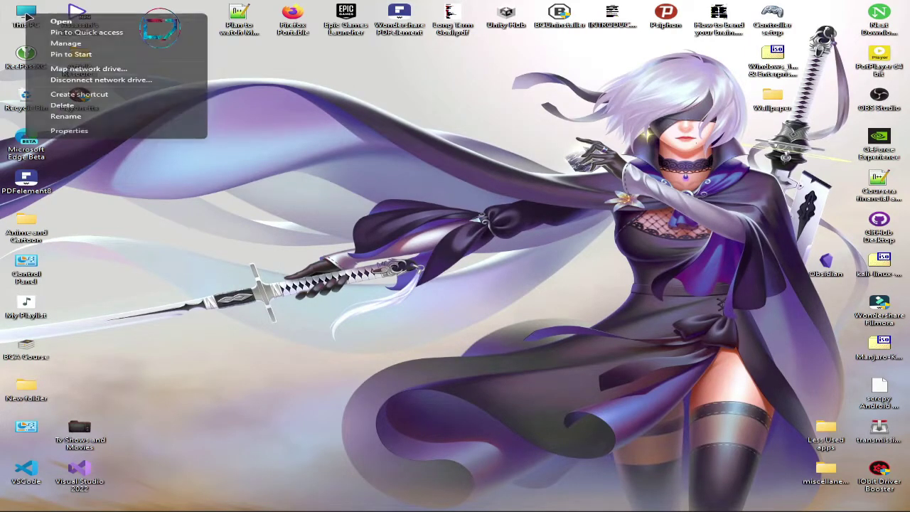
pyautogui.click(82, 131)
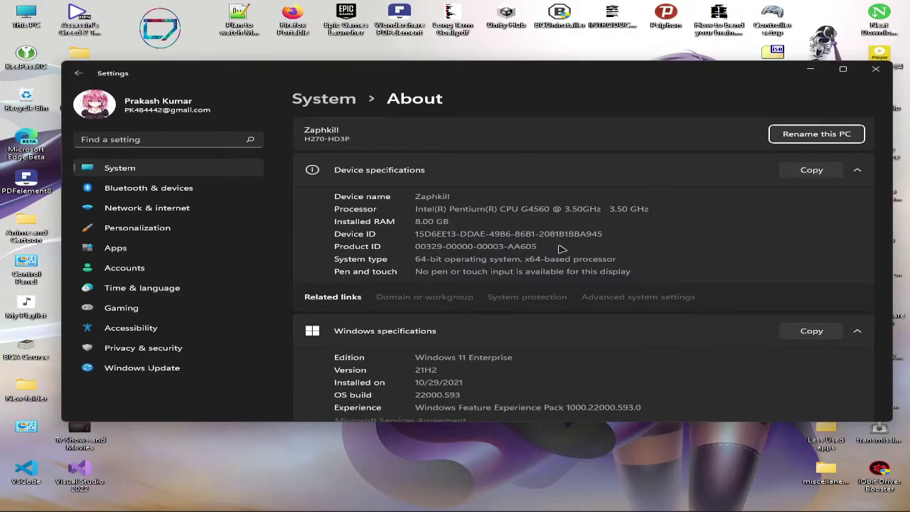
pyautogui.doubleClick(524, 71)
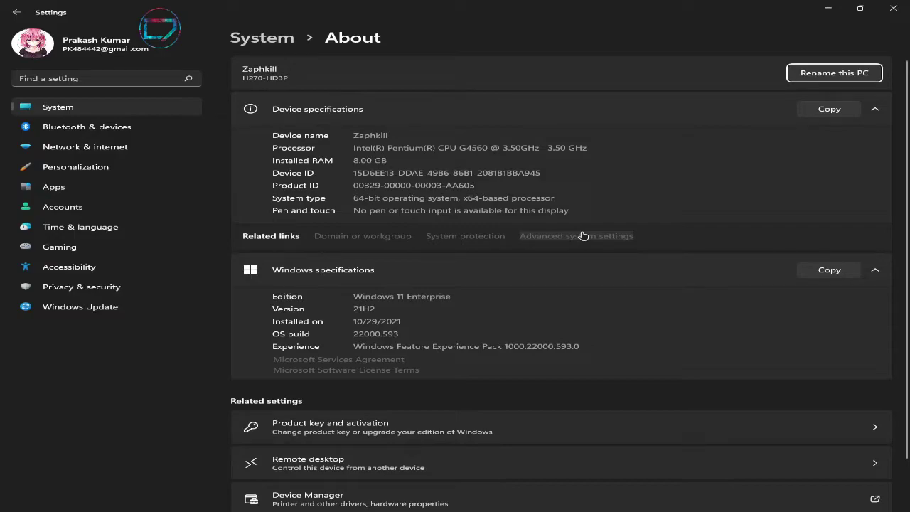
pyautogui.click(553, 240)
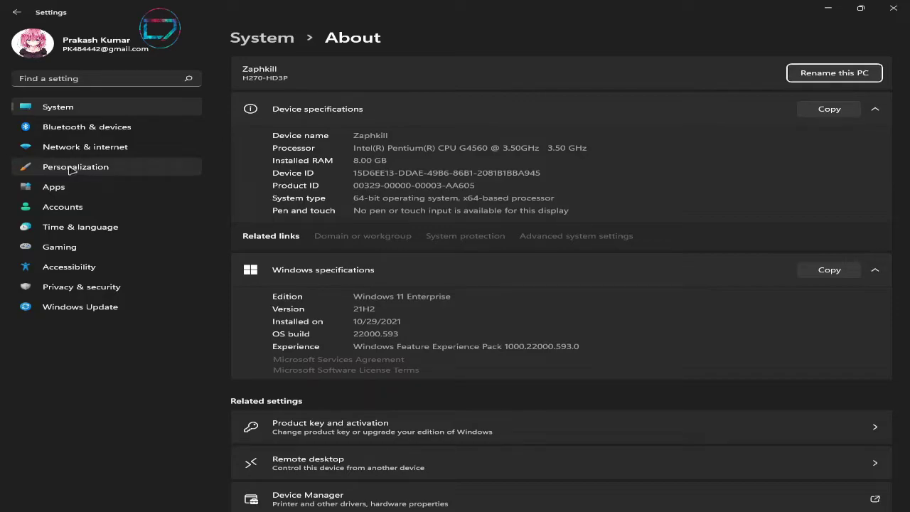
pyautogui.click(572, 243)
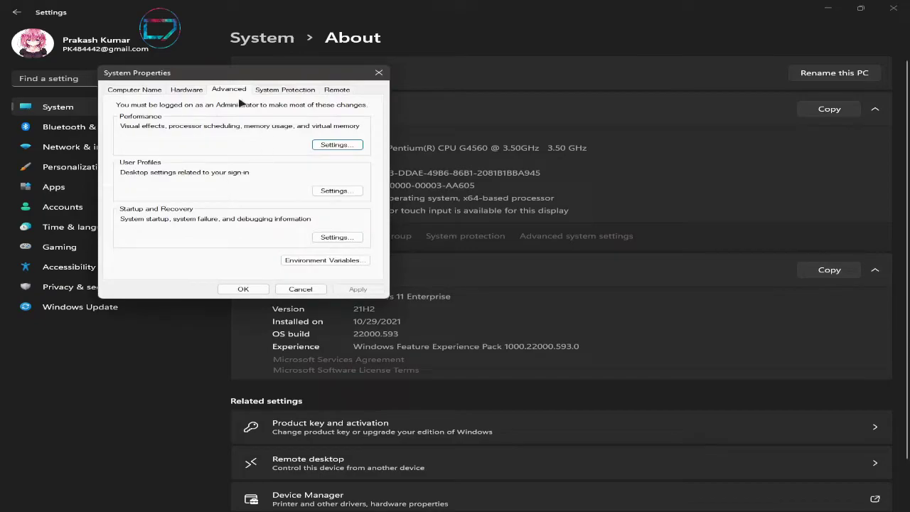
pyautogui.moveTo(236, 79); pyautogui.dragTo(268, 109)
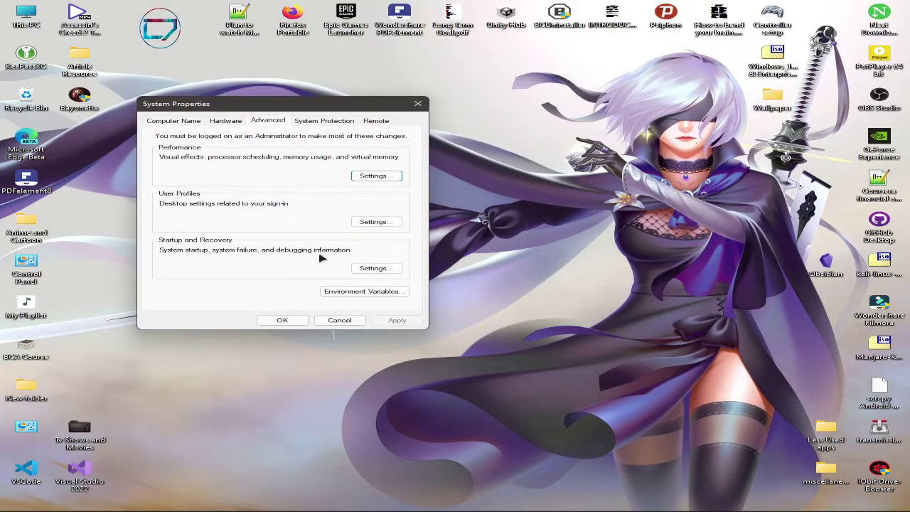
# - Open the environment variables and check the system Path variable for the C:\MinGW\bin entry, leaving it unedited
pyautogui.click(329, 297)
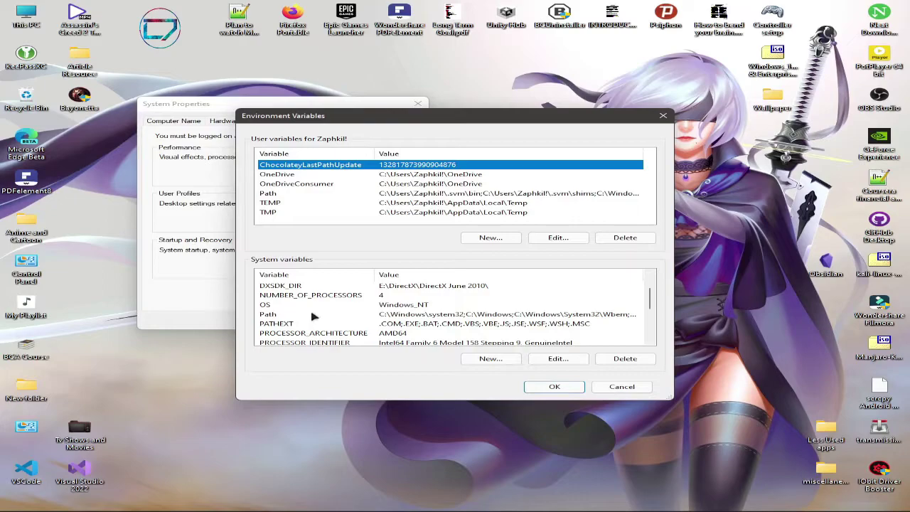
pyautogui.click(270, 314)
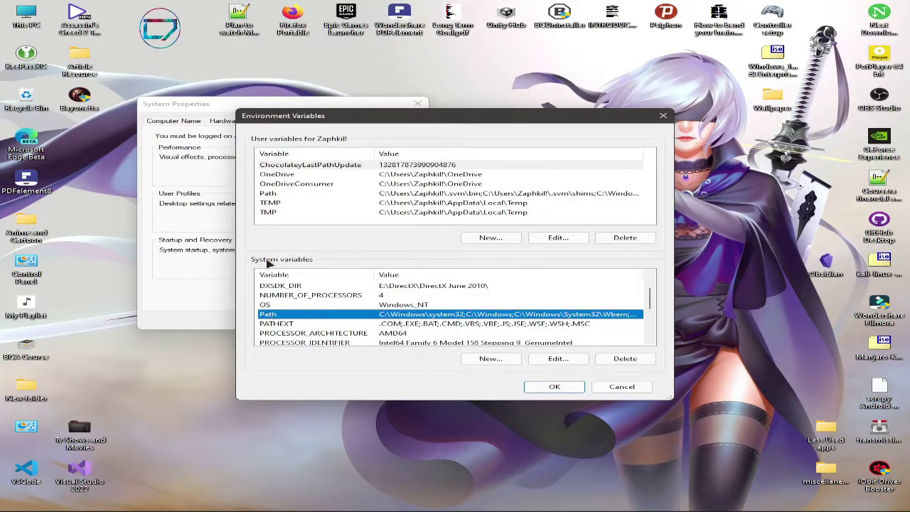
pyautogui.click(558, 358)
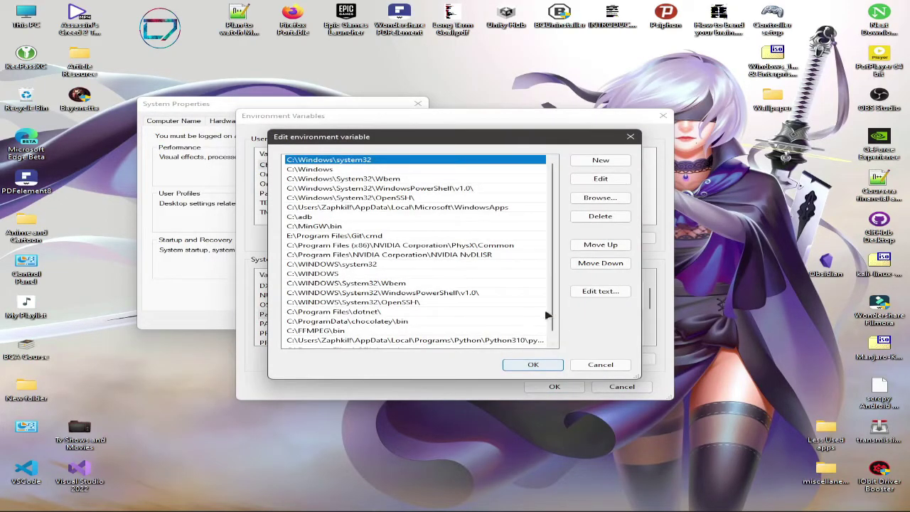
pyautogui.scroll(-1, 501, 270)
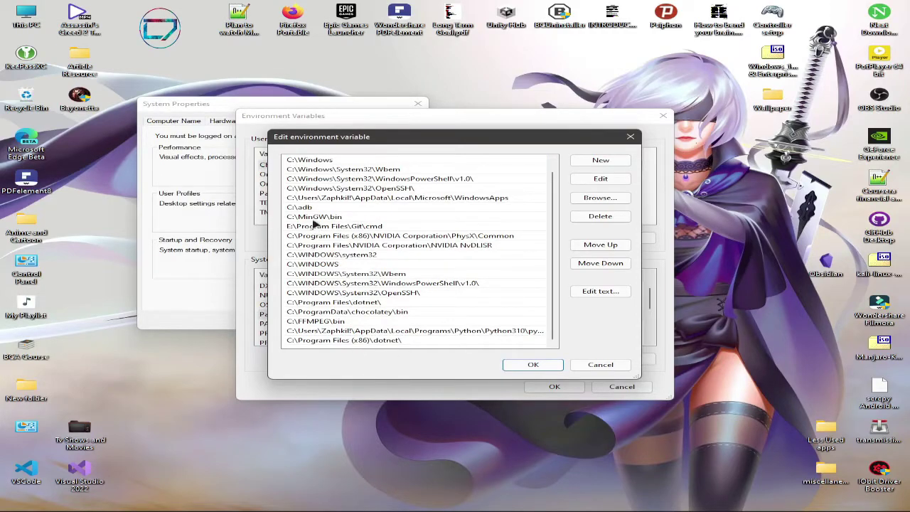
pyautogui.click(315, 218)
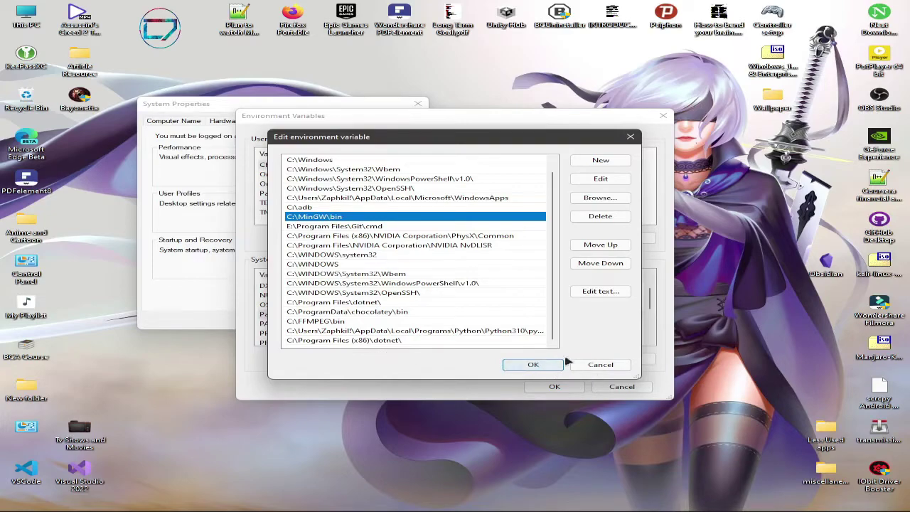
pyautogui.click(631, 136)
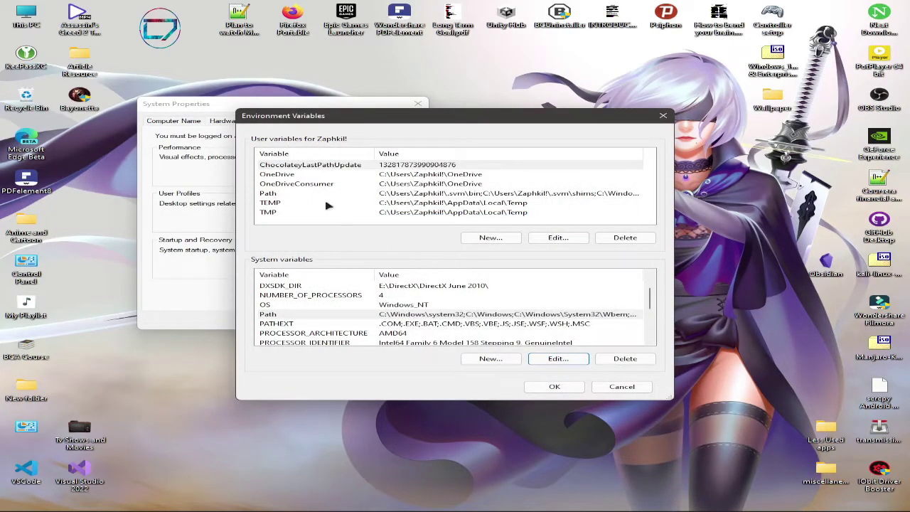
# - Open the user Path variable and check its entries for C:\MinGW\bin
pyautogui.click(291, 195)
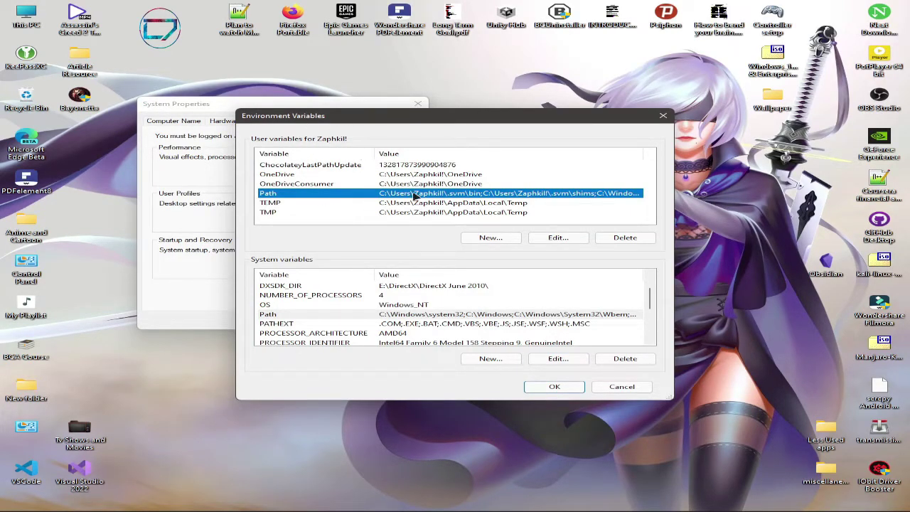
pyautogui.click(580, 238)
pyautogui.scroll(-3, 422, 308)
pyautogui.scroll(1, 358, 196)
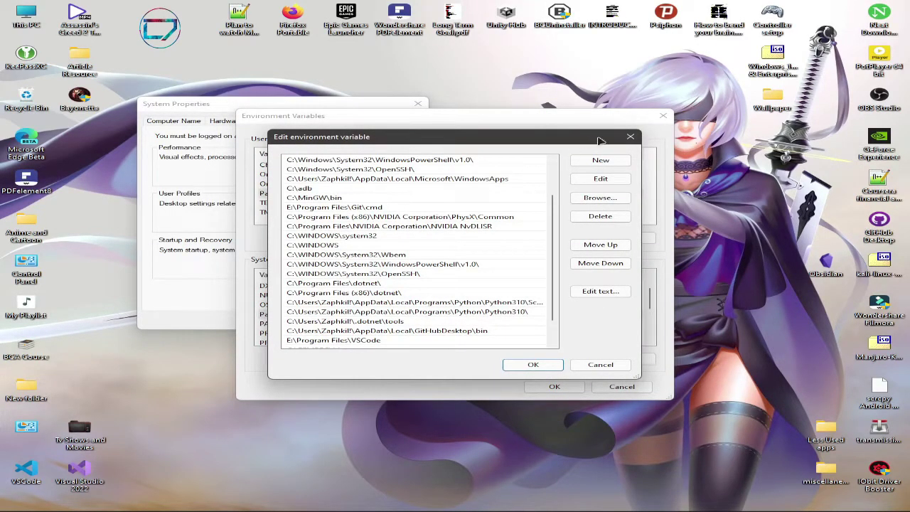
# - Close the Path editor, the environment variables and the system properties without saving any changes
pyautogui.click(630, 137)
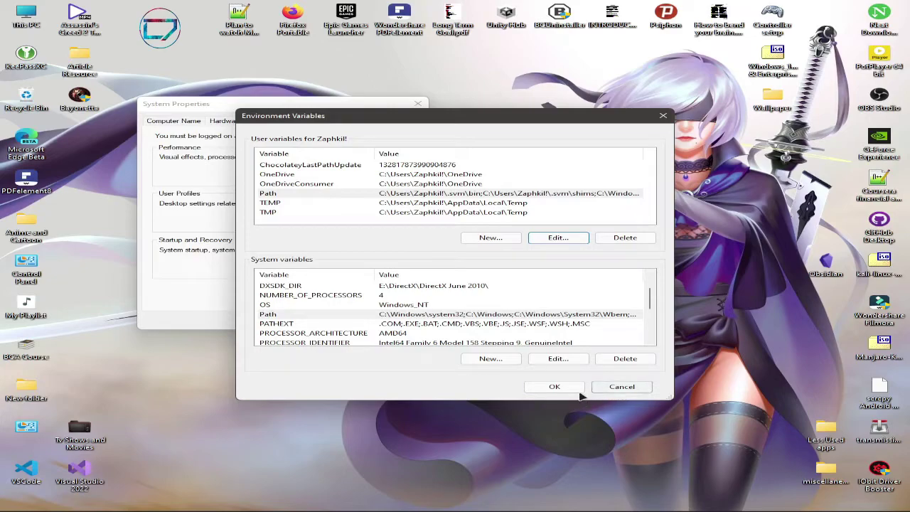
pyautogui.click(629, 389)
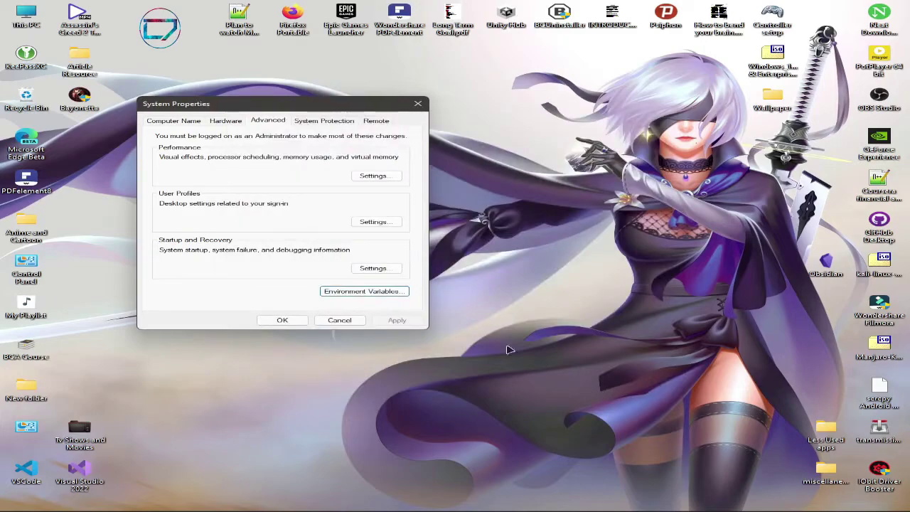
pyautogui.click(341, 320)
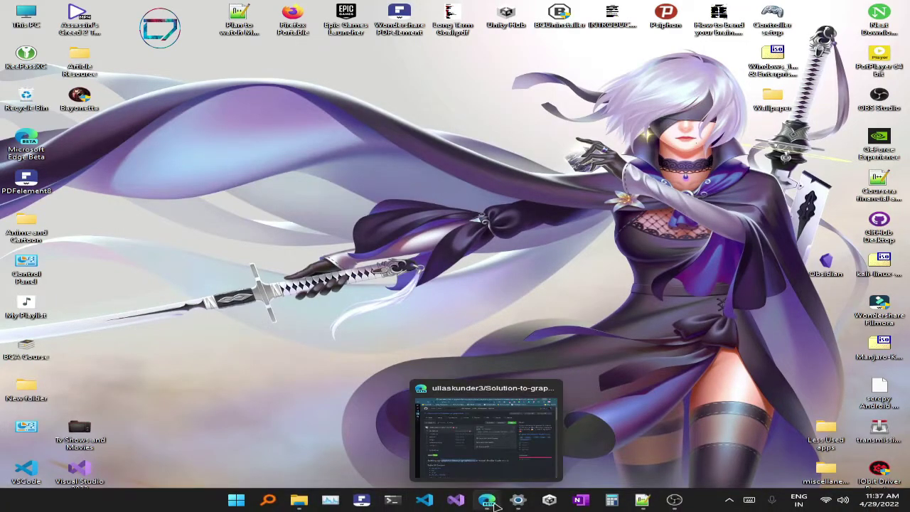
# - Check the installed GCC compiler by running gcc --version in Command Prompt, and close the terminal window
pyautogui.moveTo(638, 492)
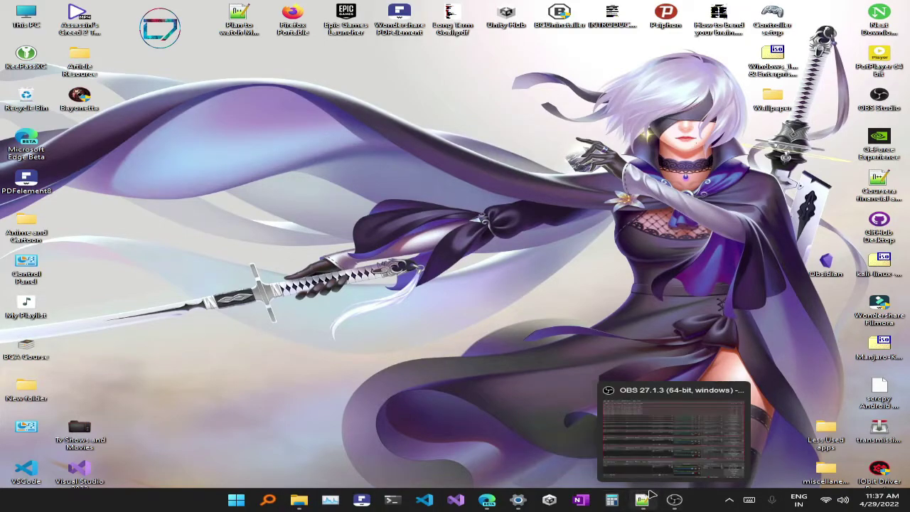
pyautogui.moveTo(286, 506)
pyautogui.click(236, 499)
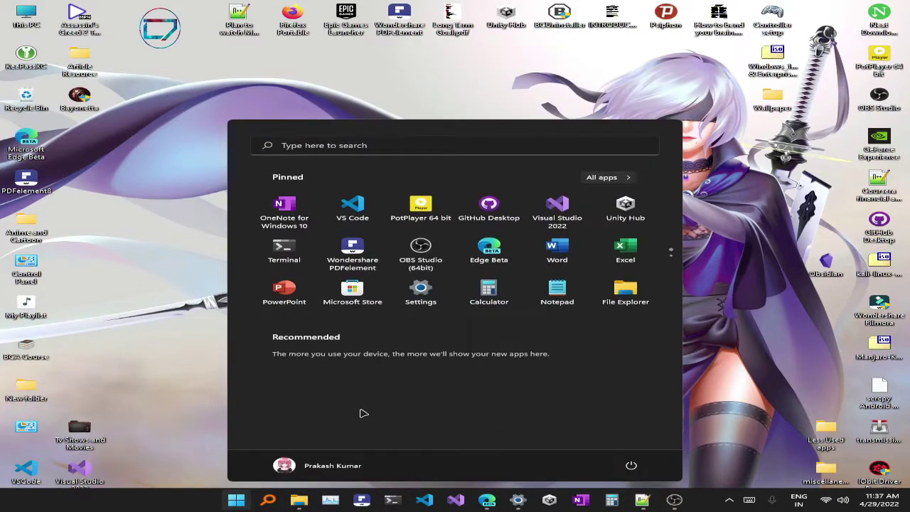
pyautogui.write('cmd')
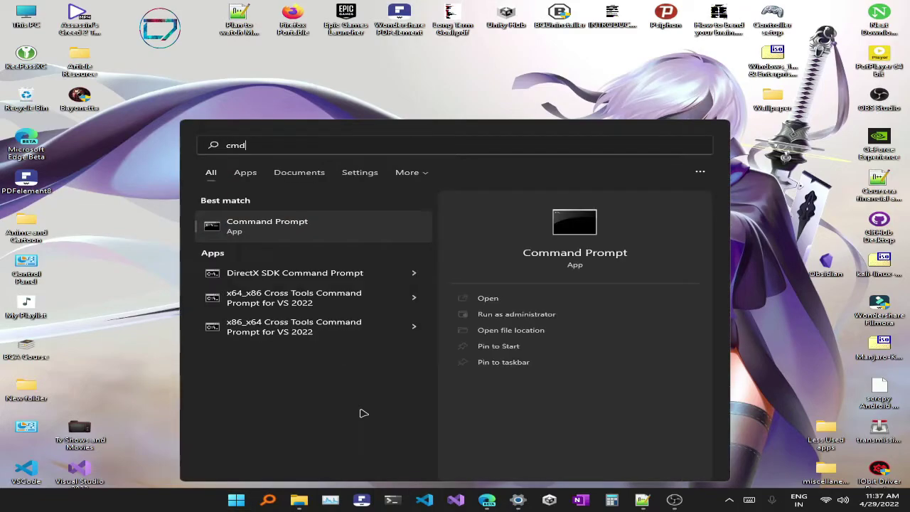
pyautogui.press('Return')
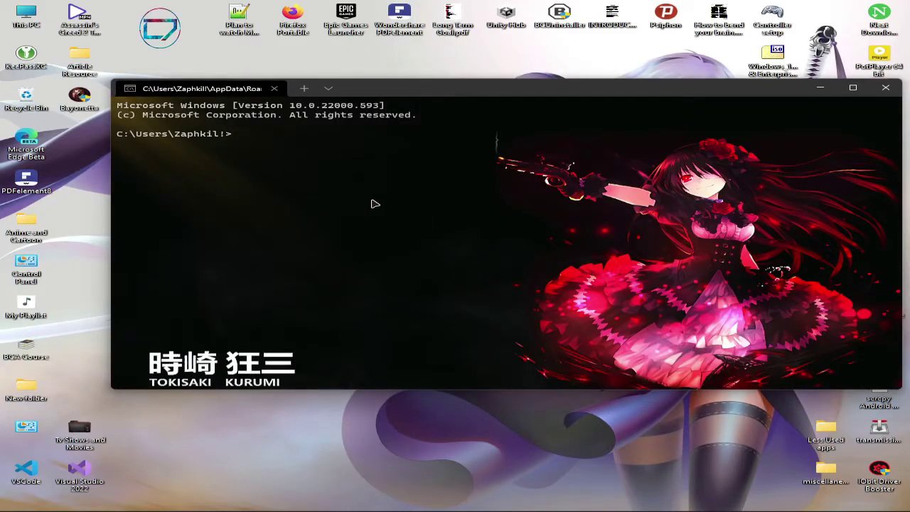
pyautogui.write('gcc --version')
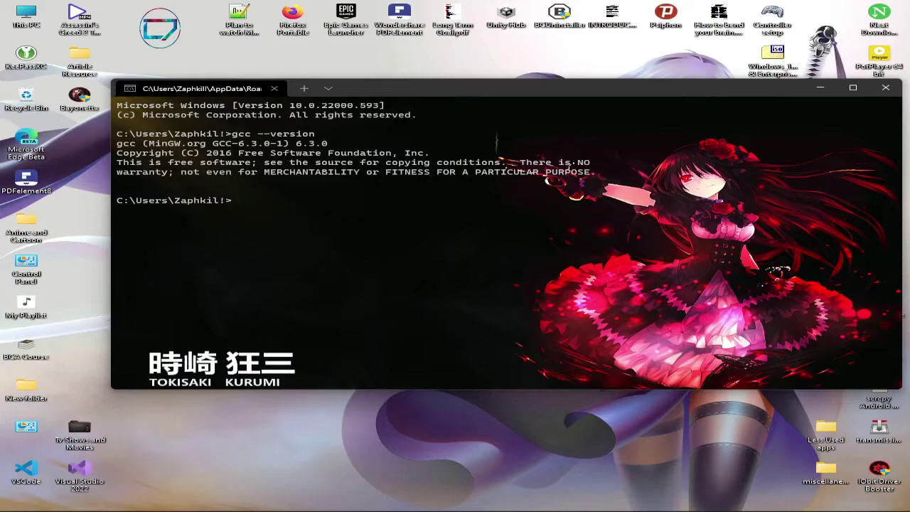
pyautogui.click(882, 87)
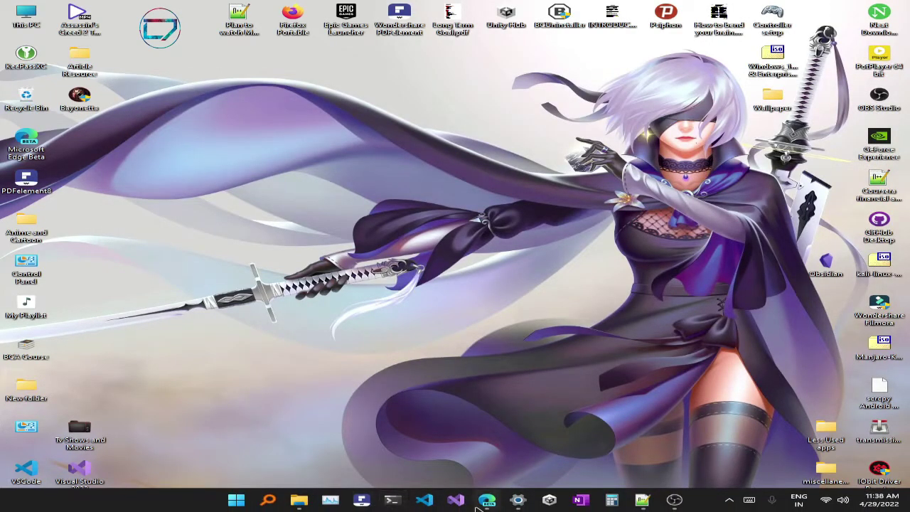
# - Switch to the Graphics Setup folder in File Explorer and extract graphics.h-project-template-main.zip into its own folder with 7-Zip
pyautogui.moveTo(485, 503)
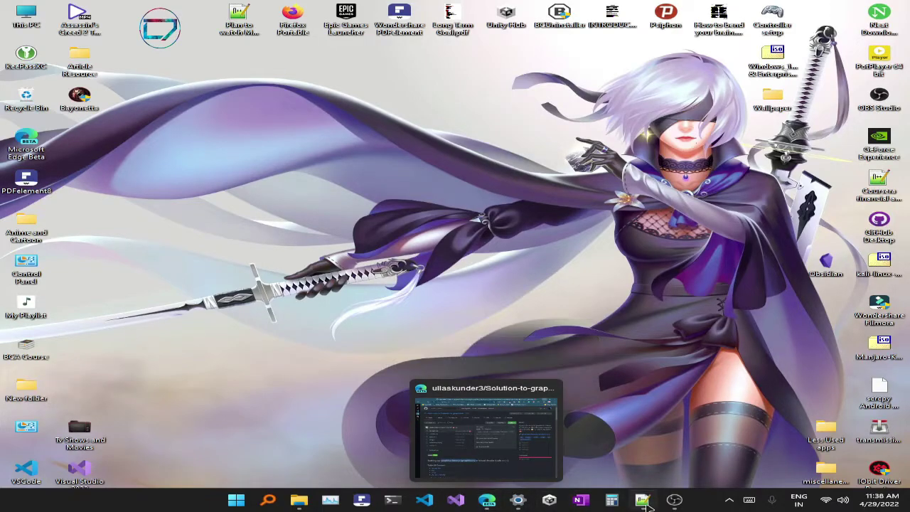
pyautogui.moveTo(298, 503)
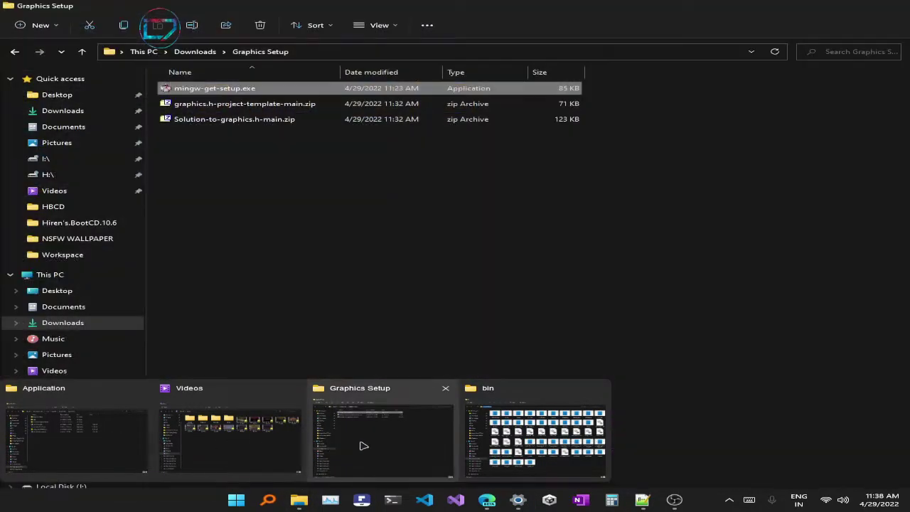
pyautogui.click(364, 445)
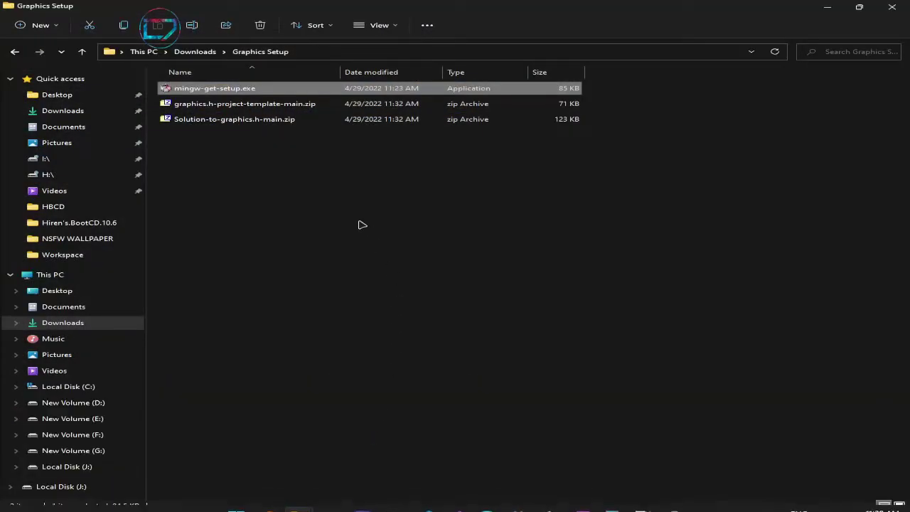
pyautogui.click(239, 119)
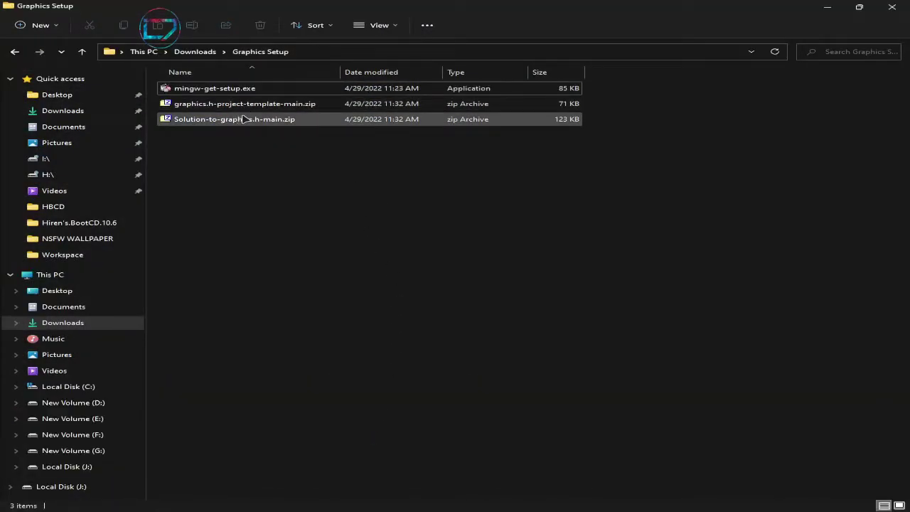
pyautogui.click(257, 105)
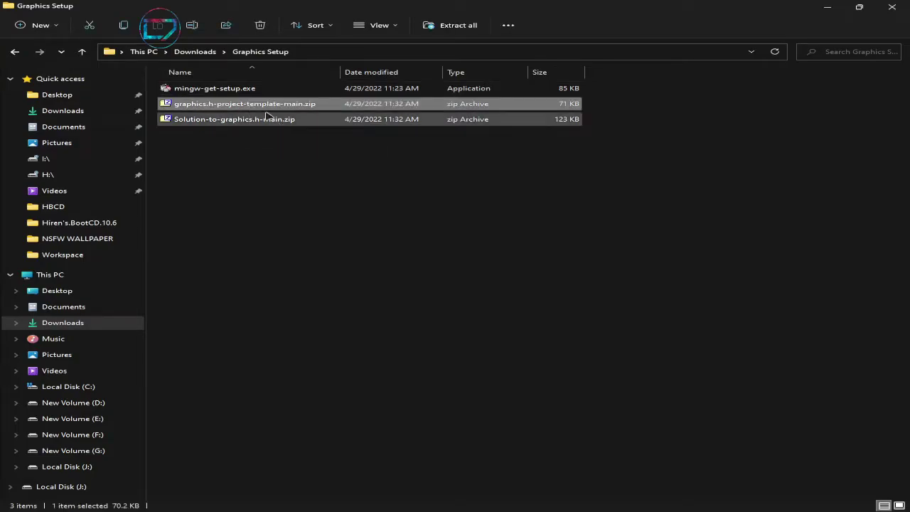
pyautogui.rightClick(260, 107)
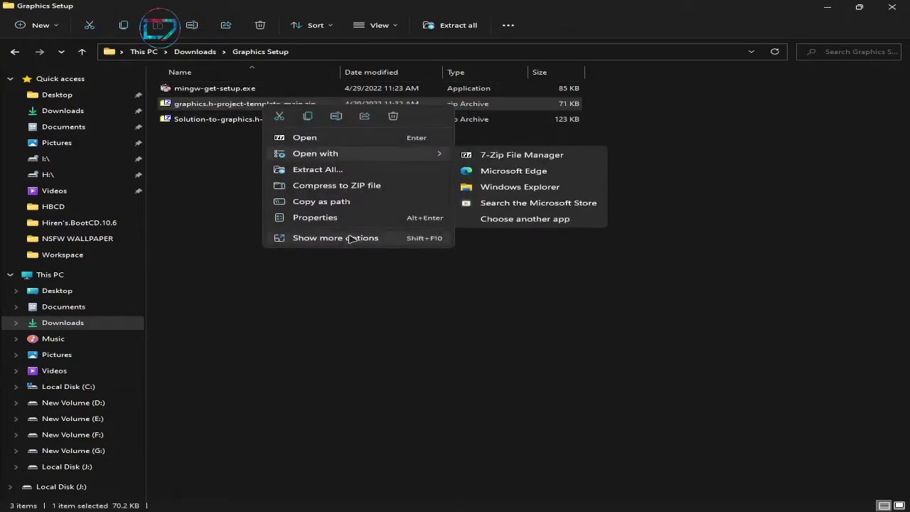
pyautogui.click(416, 237)
pyautogui.moveTo(418, 291)
pyautogui.click(589, 315)
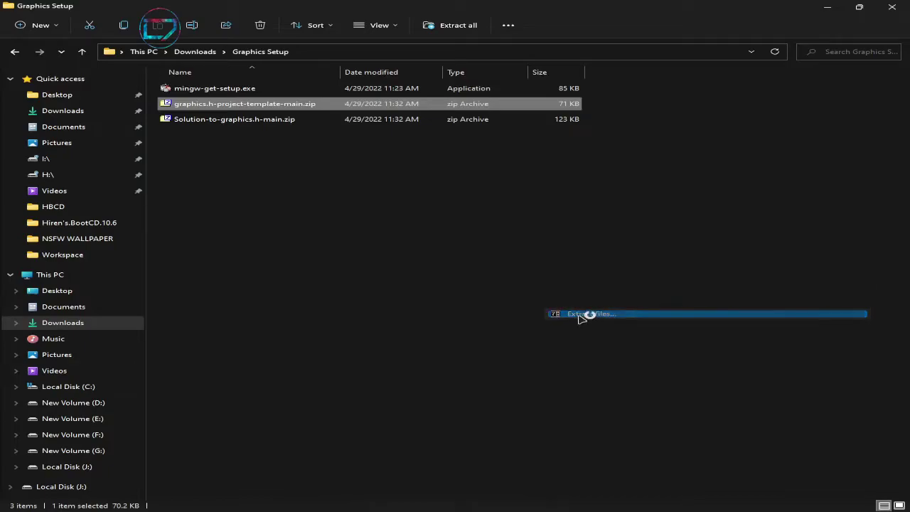
pyautogui.click(469, 319)
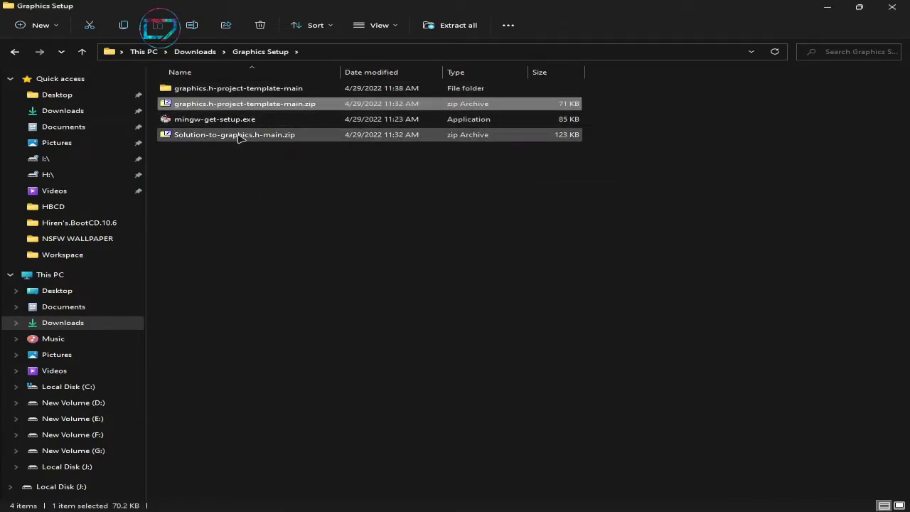
# - Extract Solution-to-graphics.h-main.zip with 7-Zip into a Solution-to-graphics.h-main subfolder of Graphics Setup
pyautogui.click(240, 136)
pyautogui.rightClick(240, 138)
pyautogui.click(305, 269)
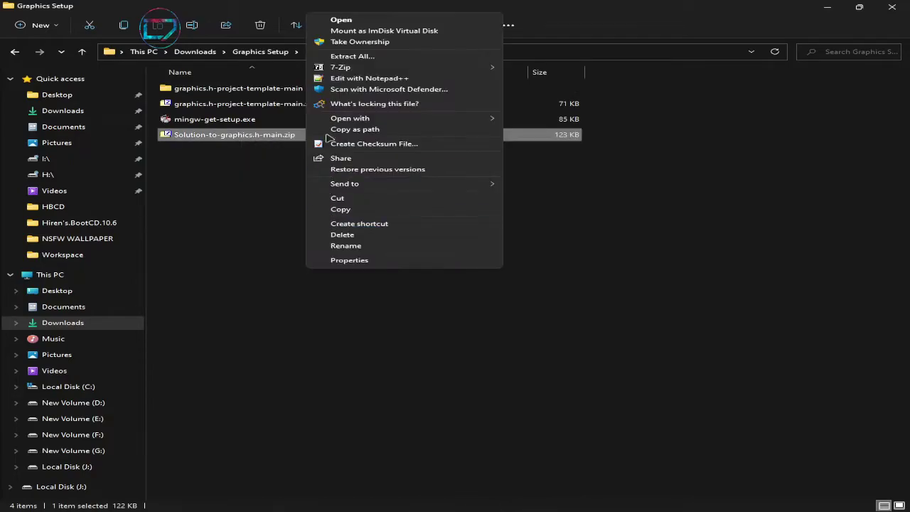
pyautogui.moveTo(353, 72)
pyautogui.click(535, 90)
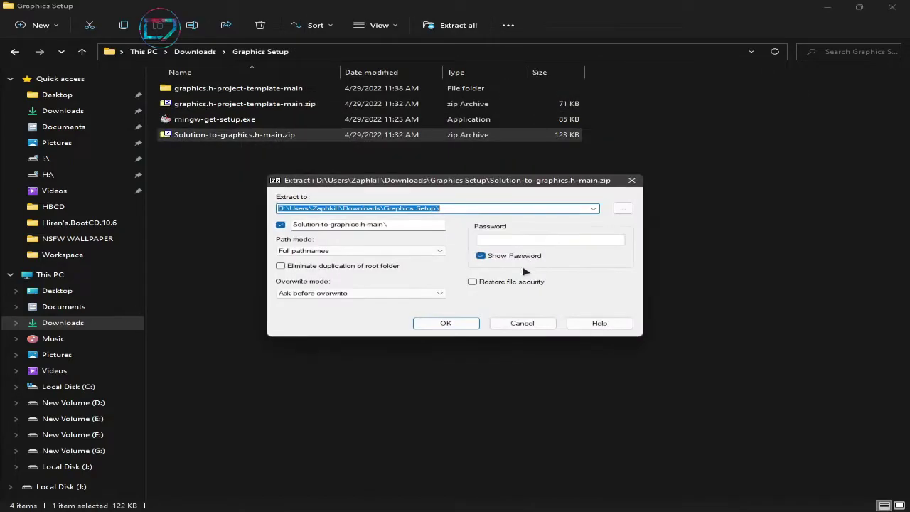
pyautogui.click(466, 324)
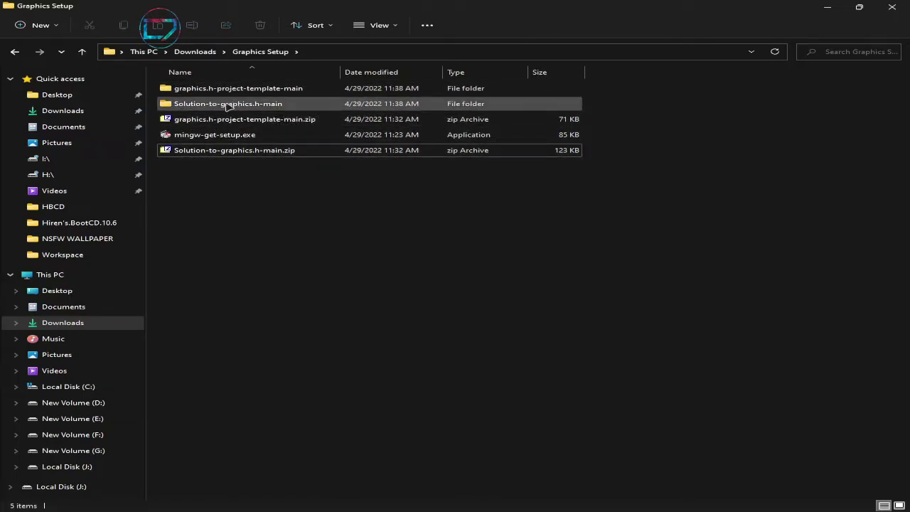
# - Go into the nested Solution-to-graphics.h-main folder and copy the graphics.h and winbgim.h header files
pyautogui.doubleClick(270, 107)
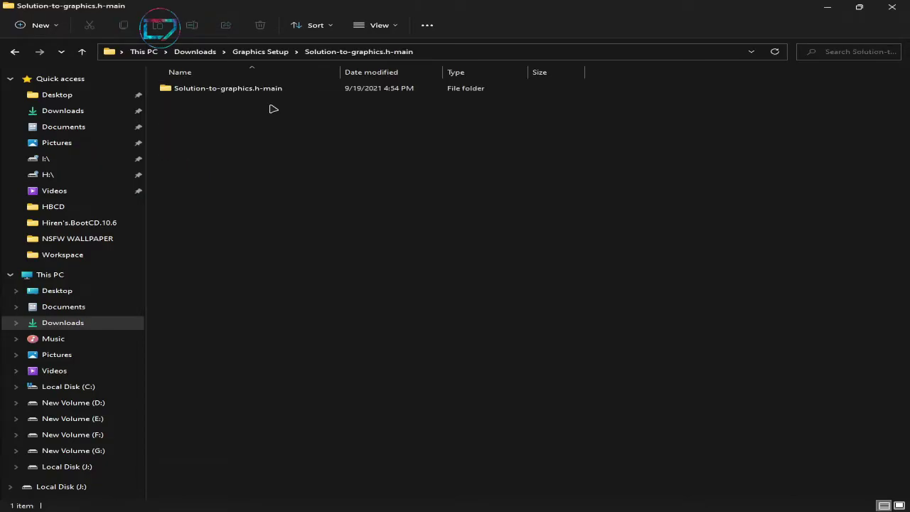
pyautogui.click(268, 93)
pyautogui.doubleClick(268, 91)
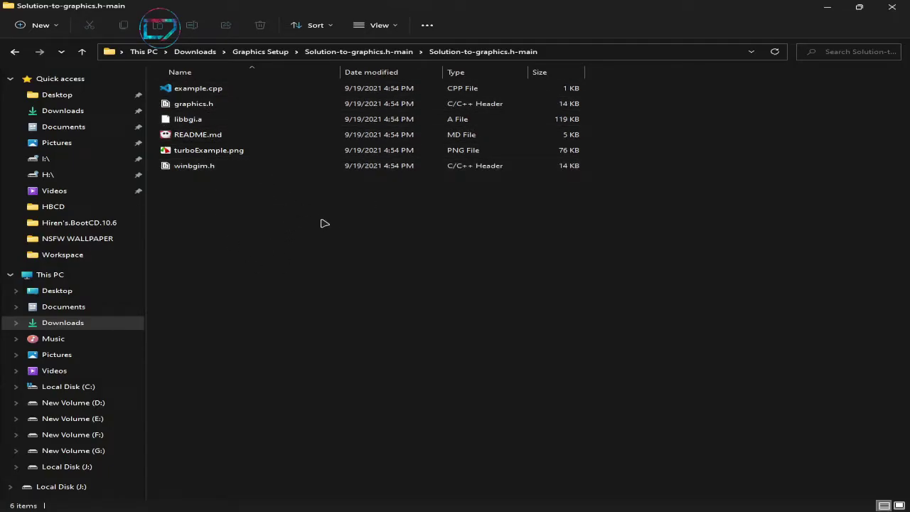
pyautogui.click(217, 103)
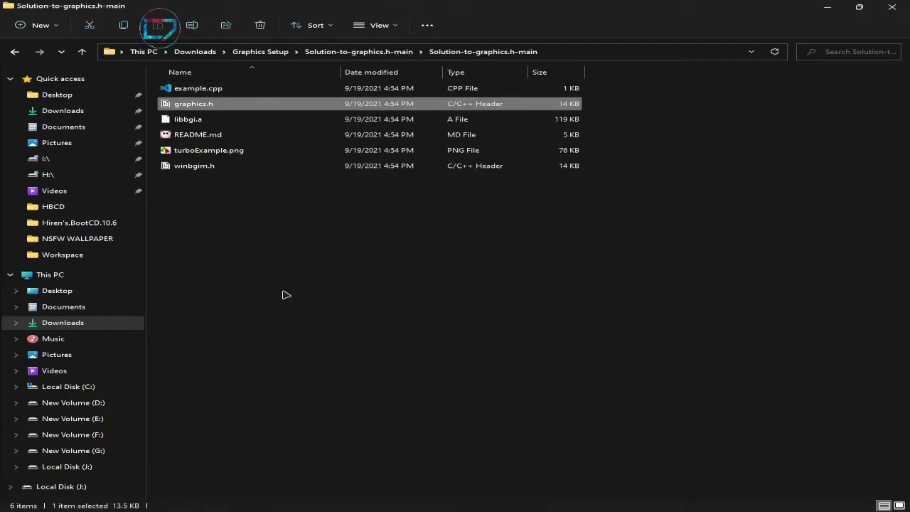
pyautogui.keyDown('ctrl'); pyautogui.click(235, 170); pyautogui.keyUp('ctrl')
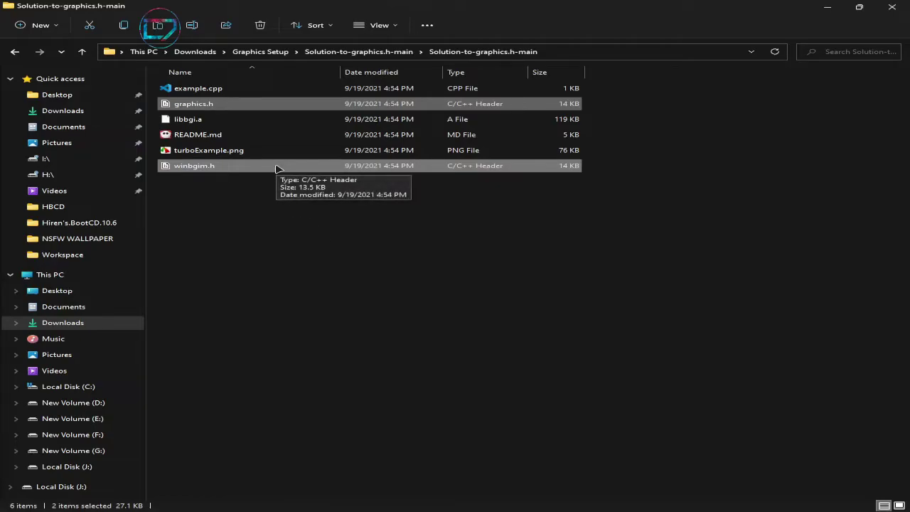
# - Shrink the current folder window and open the C:\MinGW\include folder from This PC in a separate window
pyautogui.press('super+Down')
pyautogui.click(45, 23)
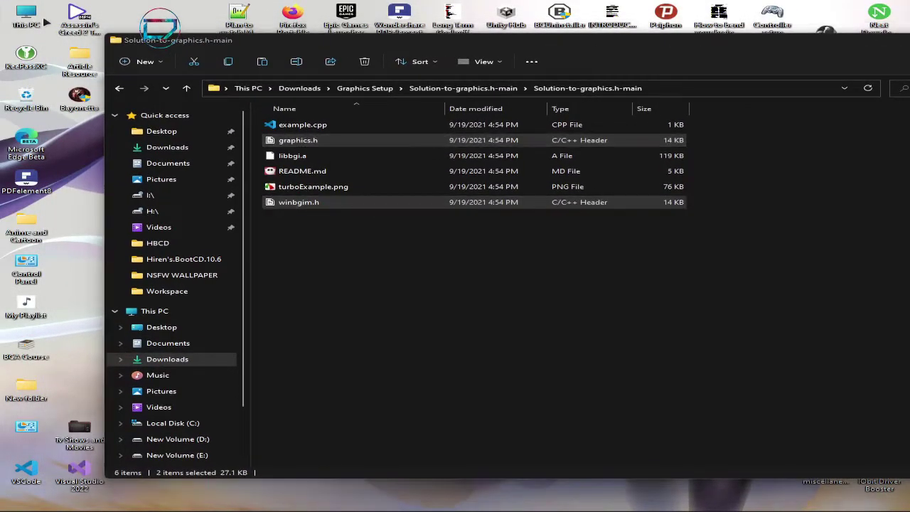
pyautogui.doubleClick(26, 14)
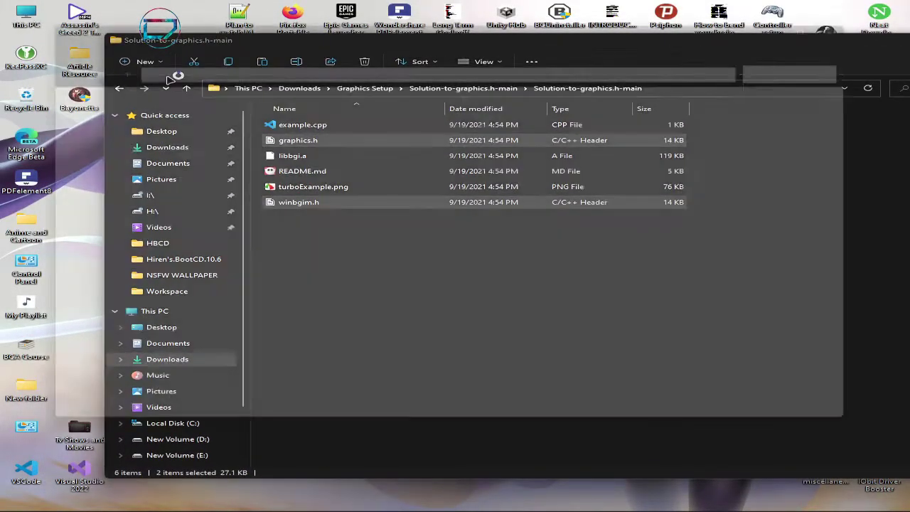
pyautogui.doubleClick(248, 125)
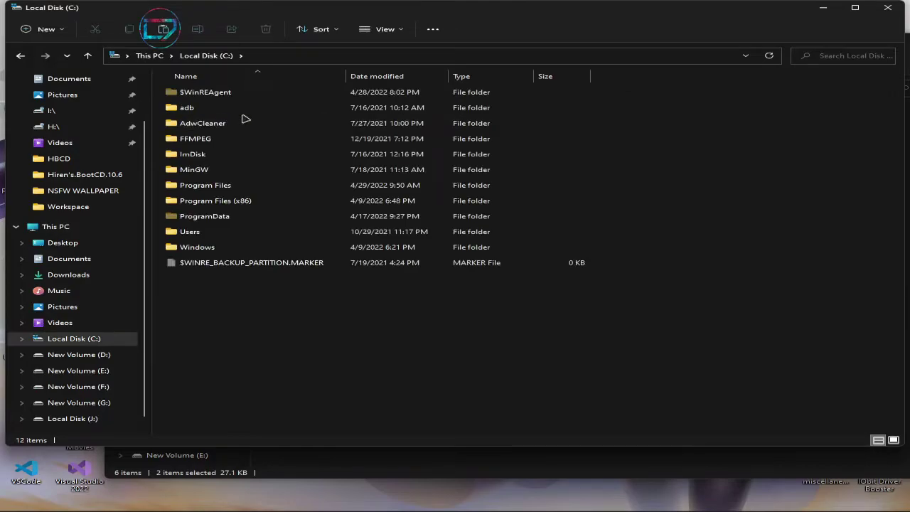
pyautogui.doubleClick(203, 170)
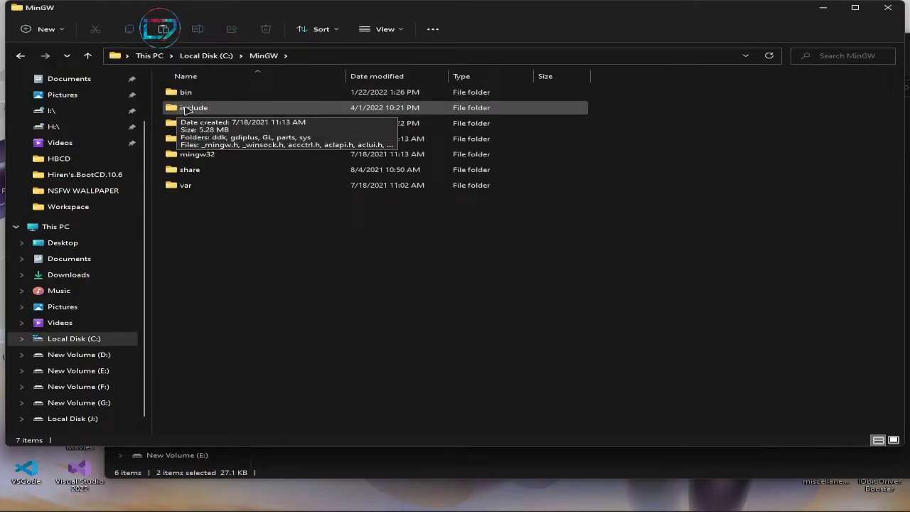
pyautogui.doubleClick(206, 108)
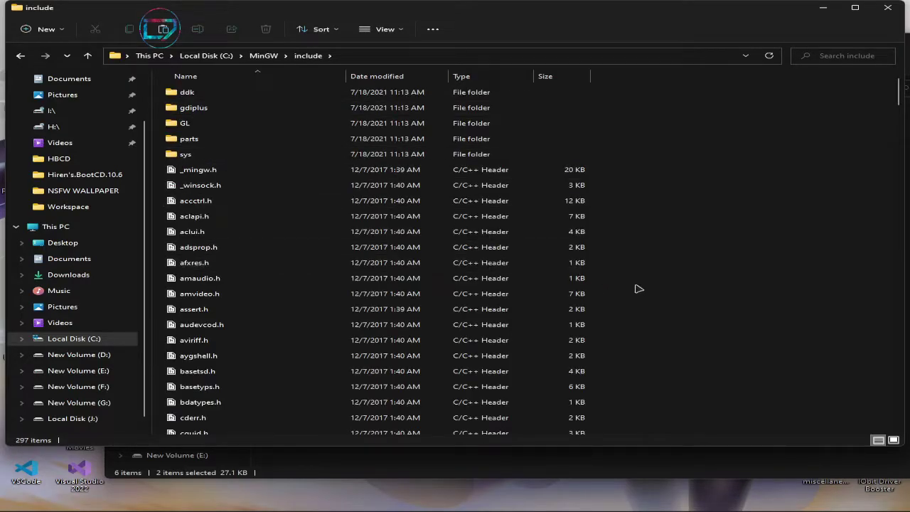
# - Try to paste the two copied header files into the include folder, cancel the file replacement and close the folder window
pyautogui.scroll(-20, 680, 294)
pyautogui.scroll(-20, 681, 295)
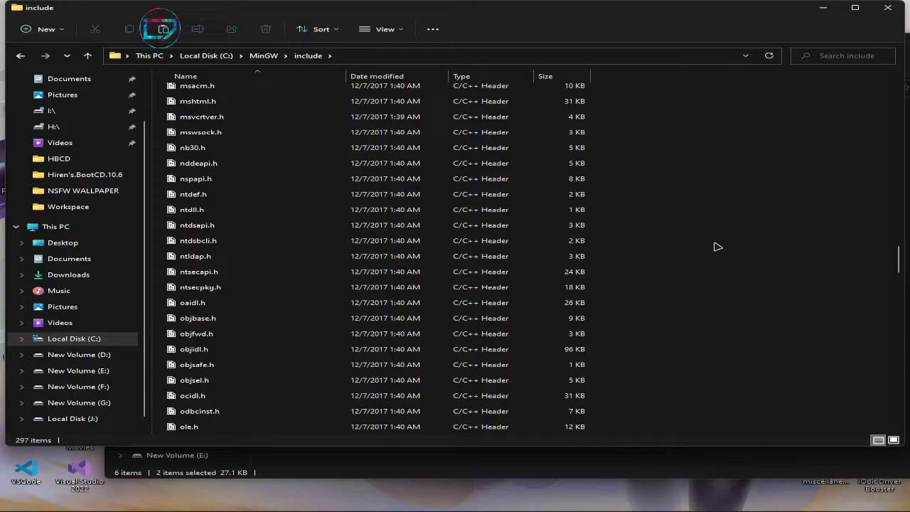
pyautogui.rightClick(716, 247)
pyautogui.click(510, 259)
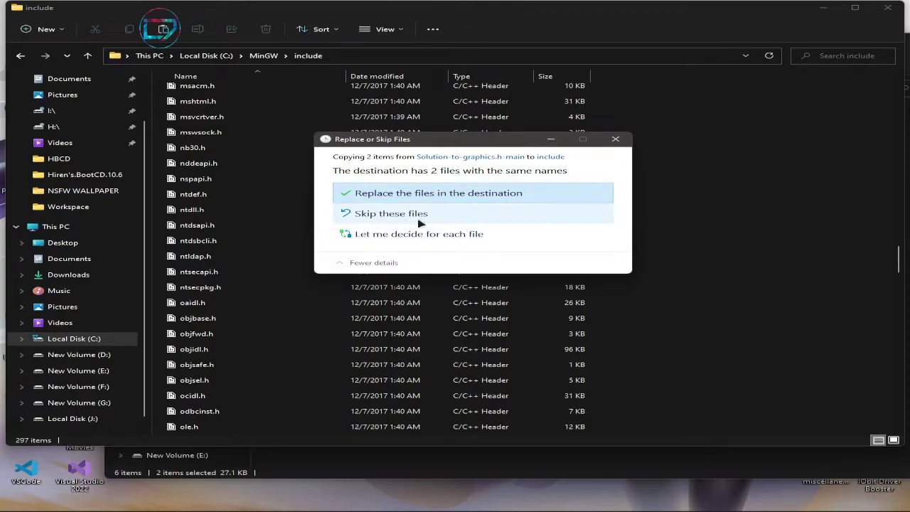
pyautogui.click(620, 140)
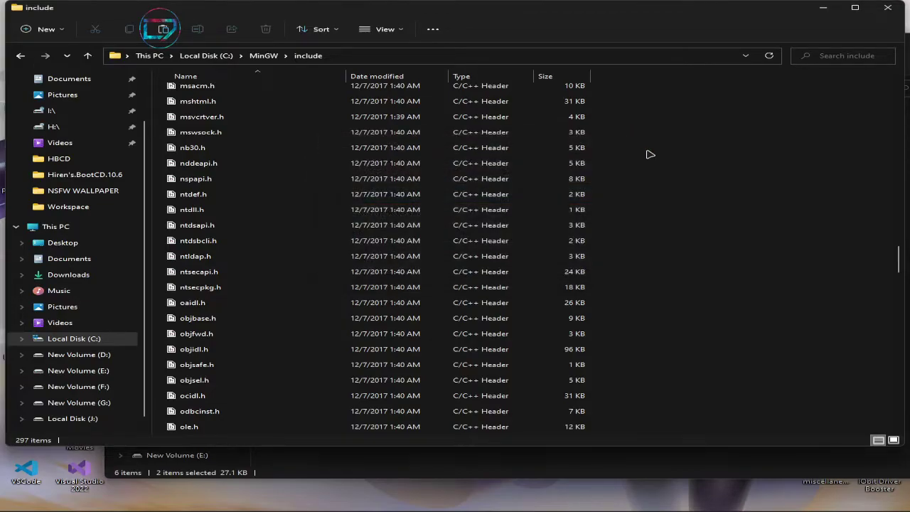
pyautogui.click(877, 9)
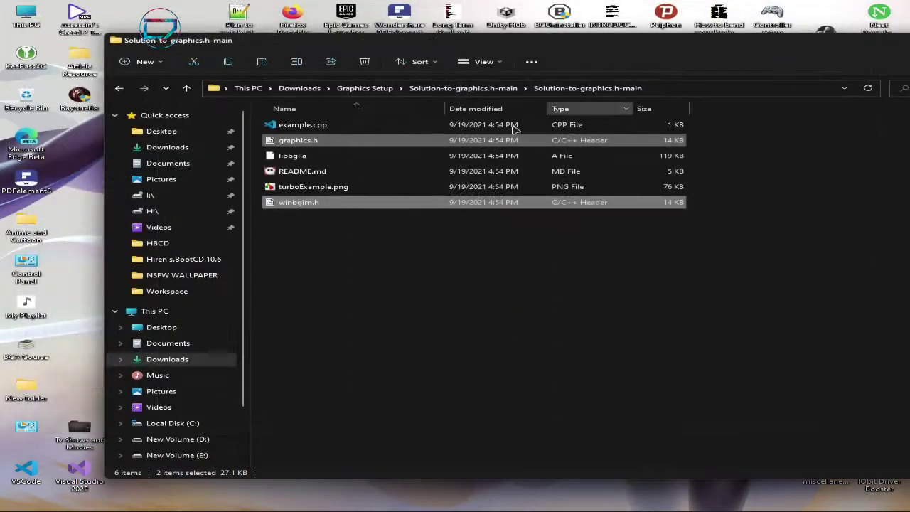
# - Copy the libbgi.a library file from the nested Solution-to-graphics.h-main folder
pyautogui.click(316, 161)
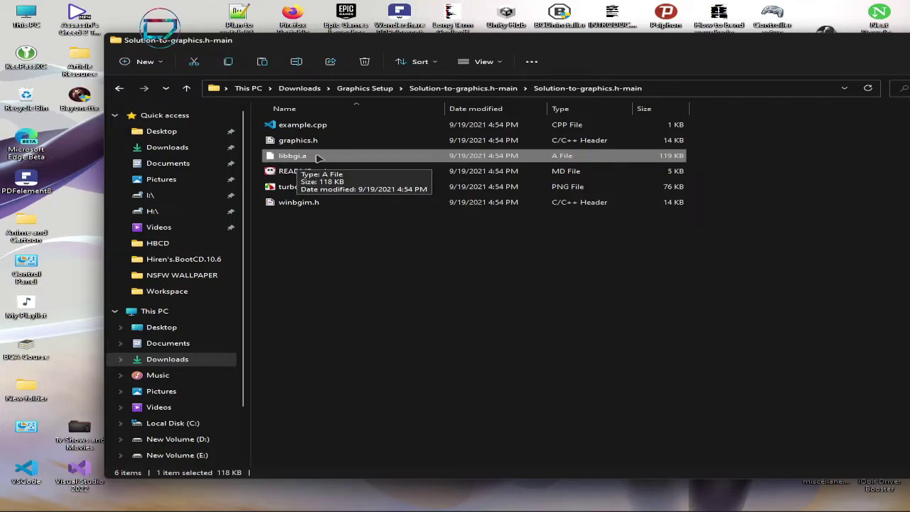
pyautogui.rightClick(319, 158)
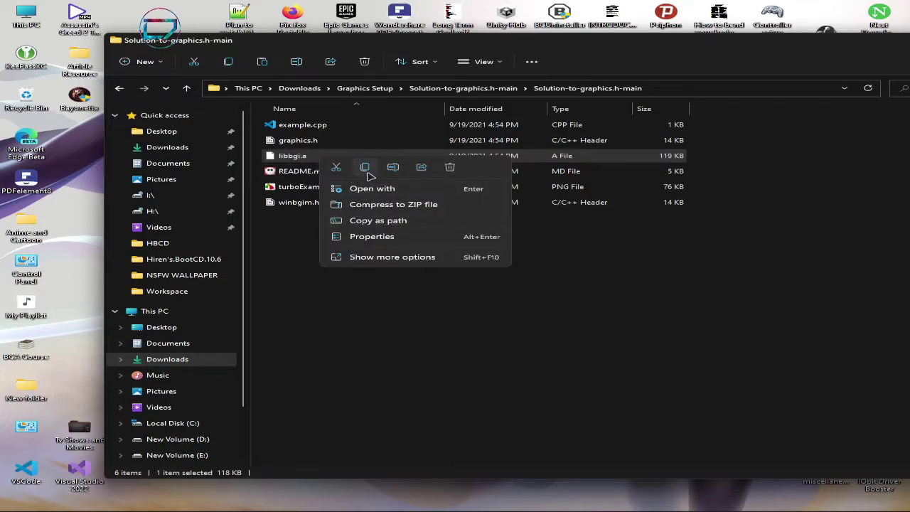
pyautogui.click(358, 331)
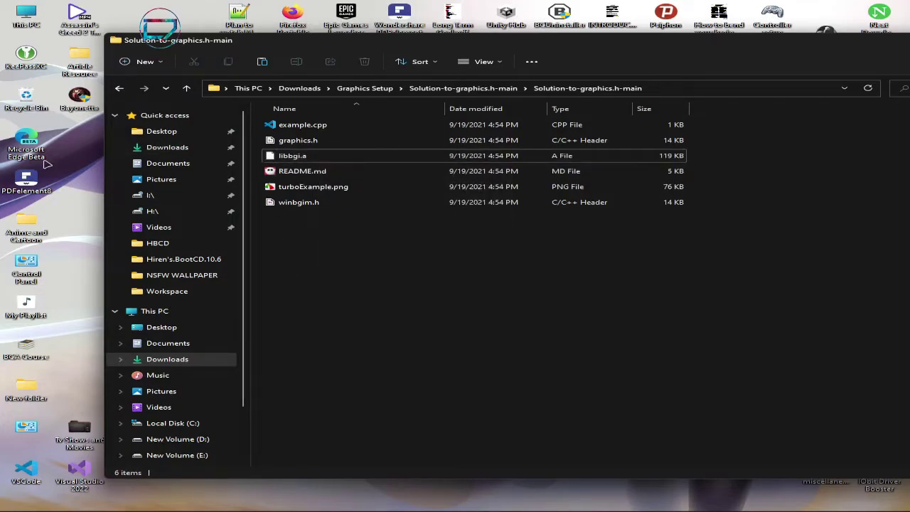
# - Open the C:\MinGW\lib folder from This PC in a separate window
pyautogui.moveTo(242, 500)
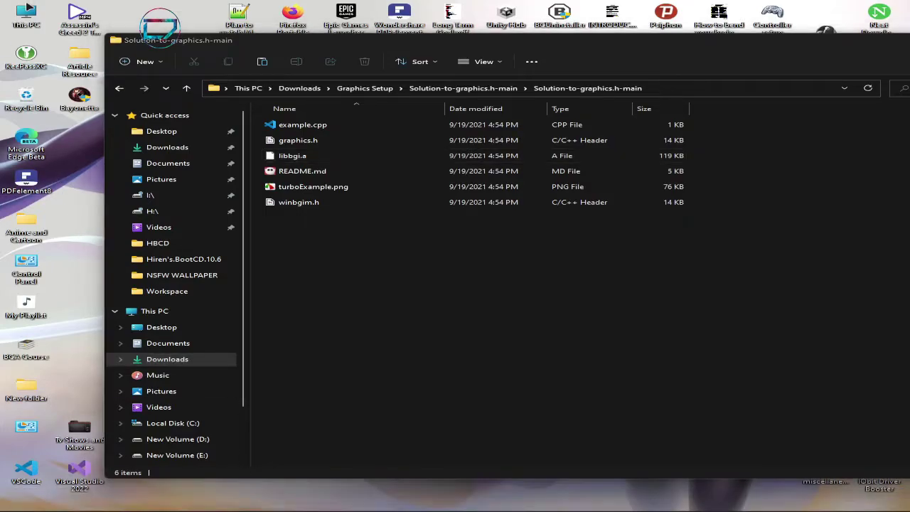
pyautogui.doubleClick(28, 21)
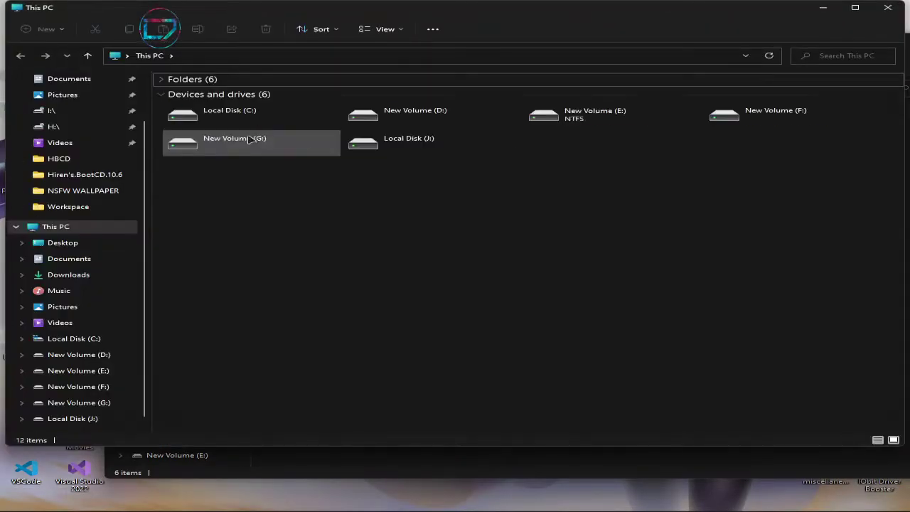
pyautogui.doubleClick(238, 117)
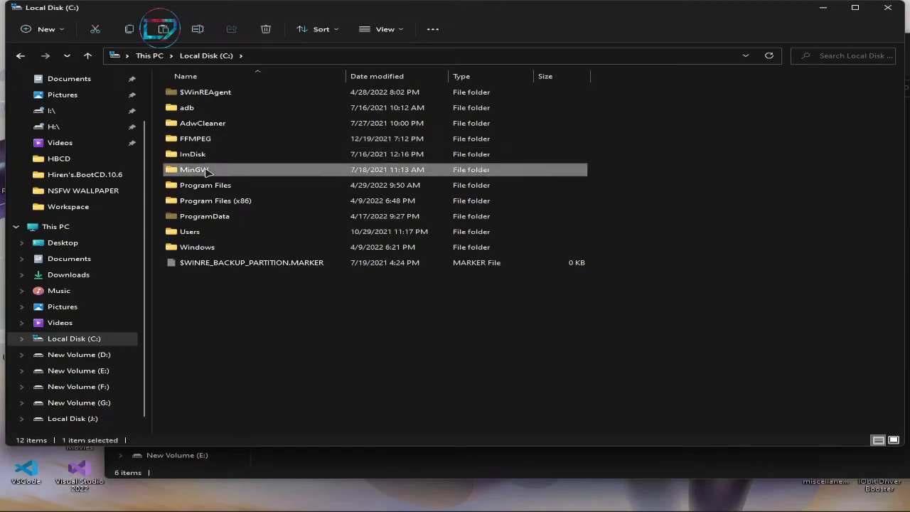
pyautogui.doubleClick(204, 169)
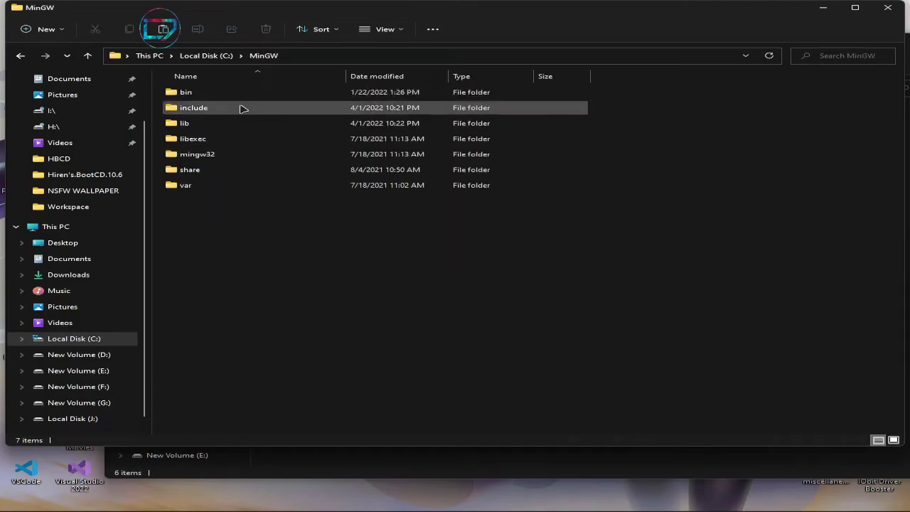
pyautogui.doubleClick(205, 125)
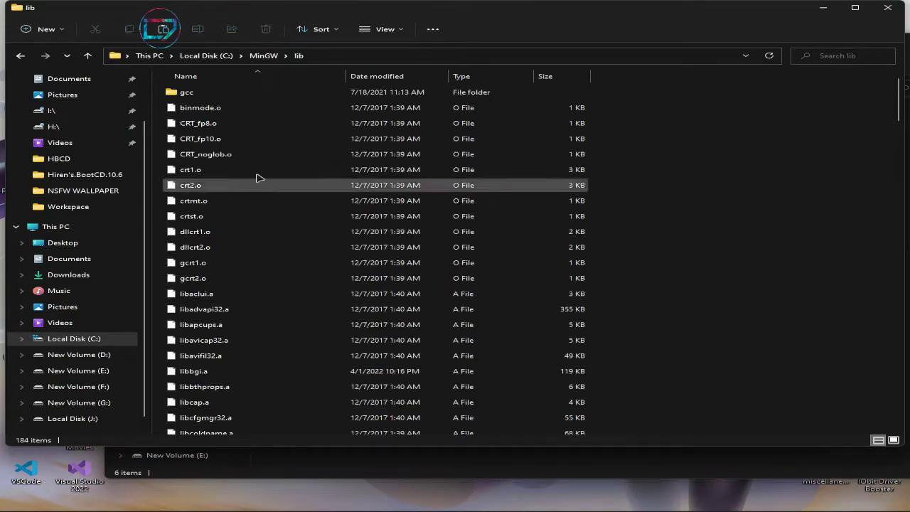
# - Leave the lib folder without pasting, and close both its window and the Solution-to-graphics.h-main window
pyautogui.scroll(-10, 637, 254)
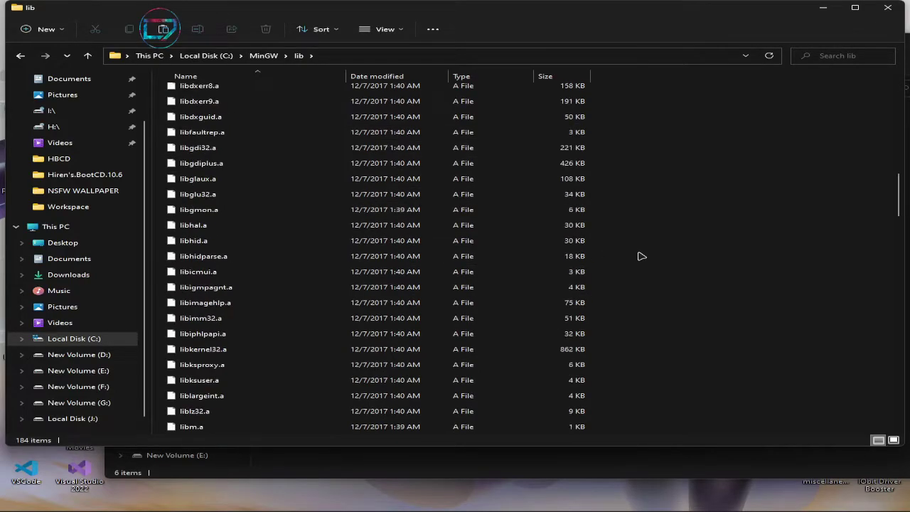
pyautogui.rightClick(677, 279)
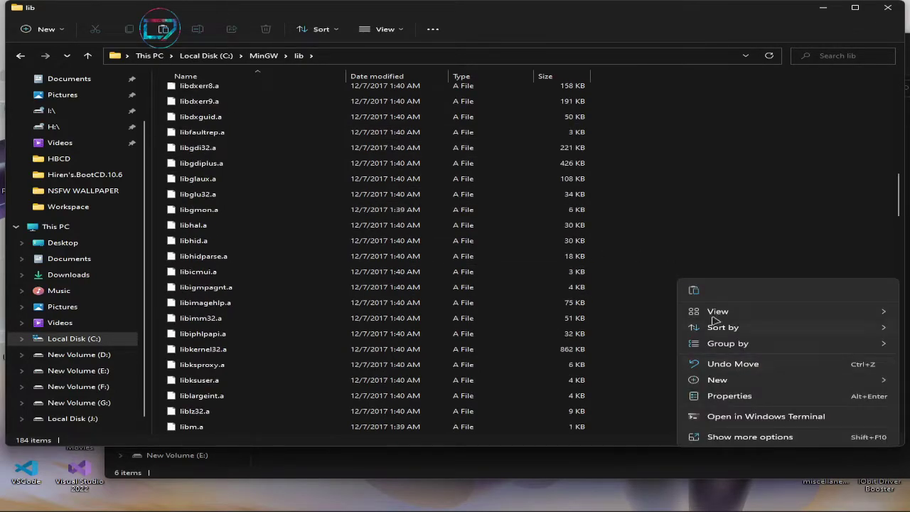
pyautogui.click(703, 222)
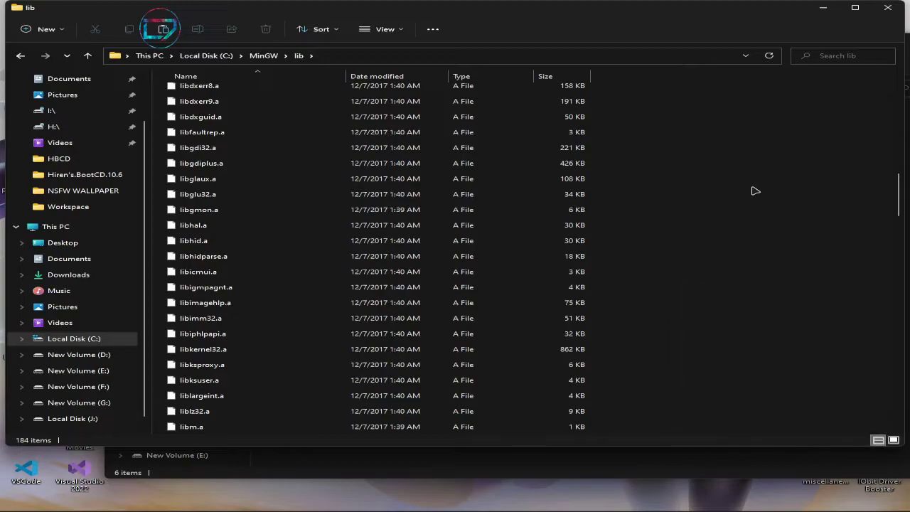
pyautogui.click(888, 7)
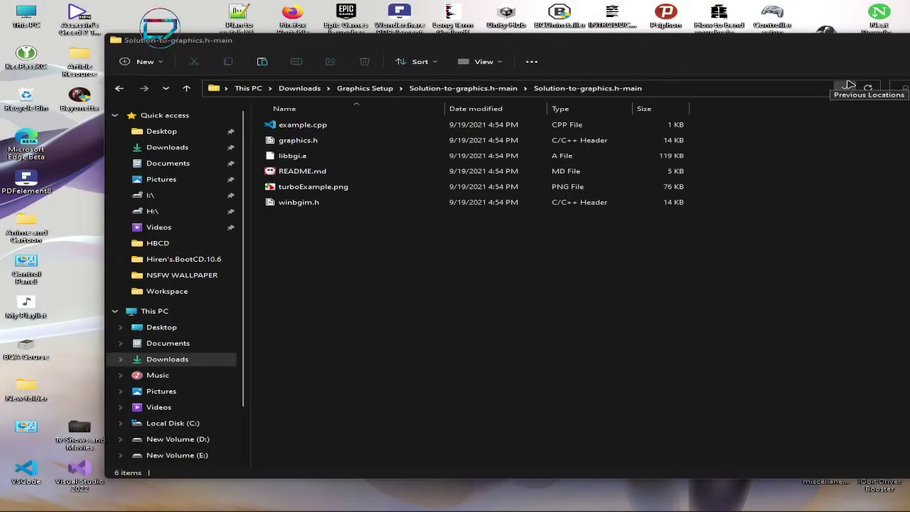
pyautogui.moveTo(776, 40); pyautogui.dragTo(629, 75)
pyautogui.click(837, 75)
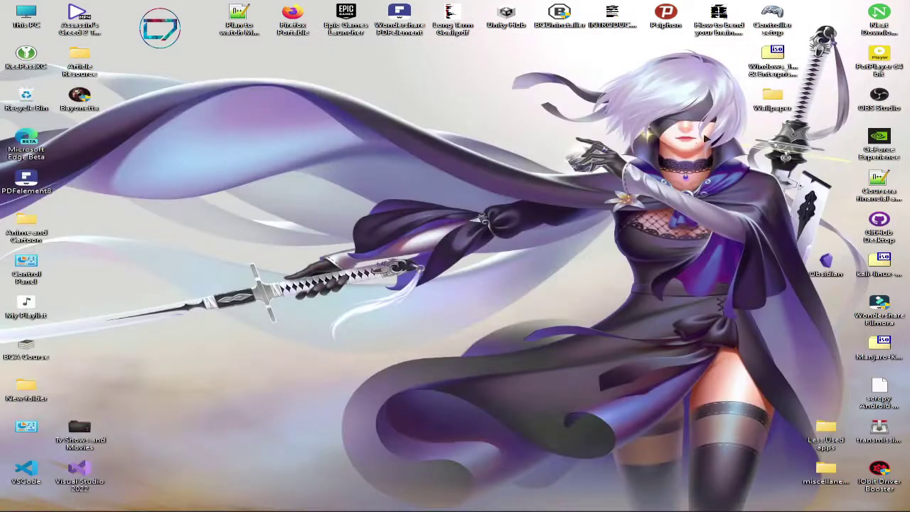
pyautogui.moveTo(228, 507)
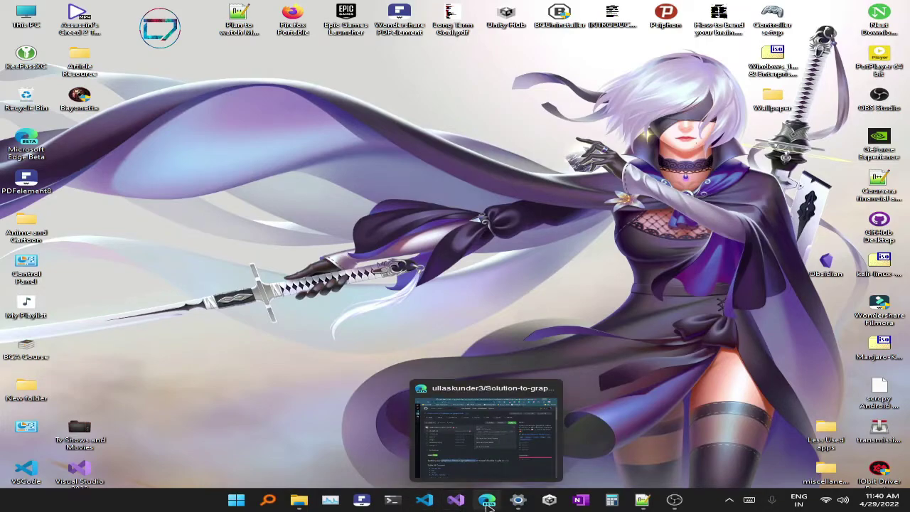
pyautogui.moveTo(518, 506)
pyautogui.moveTo(299, 503)
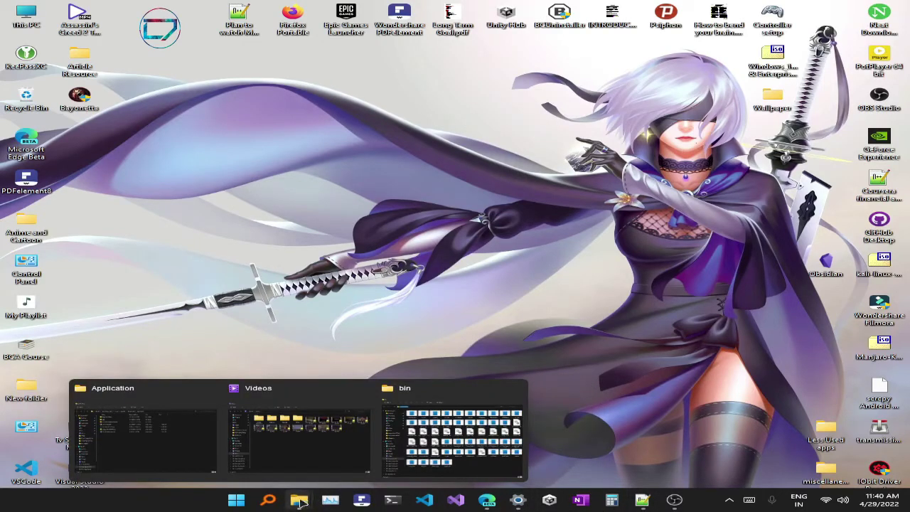
pyautogui.moveTo(248, 456)
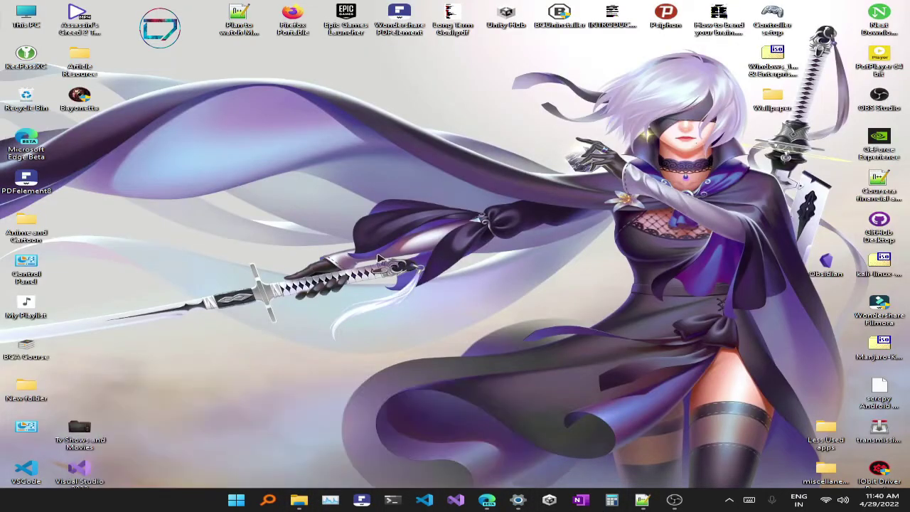
# - Open the Graphics Setup folder in Downloads and go into the nested graphics.h-project-template-main folder
pyautogui.doubleClick(21, 17)
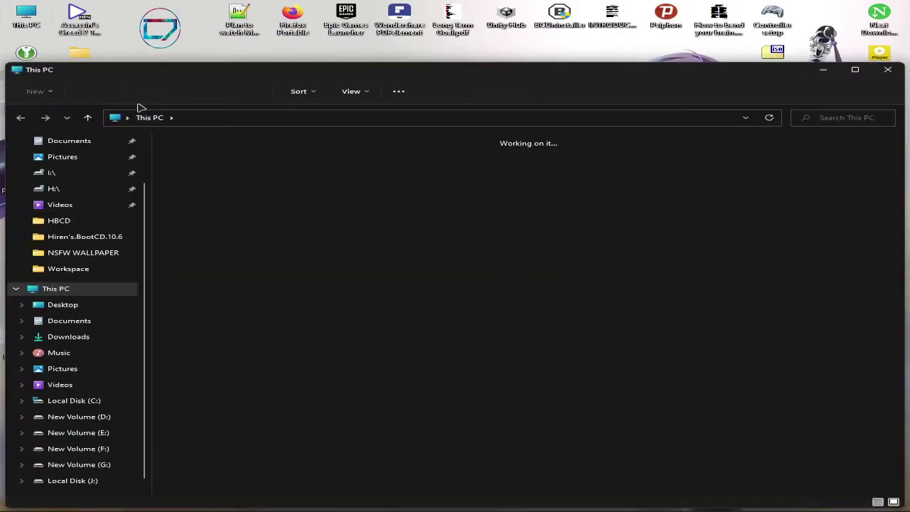
pyautogui.scroll(2, 77, 166)
pyautogui.click(77, 177)
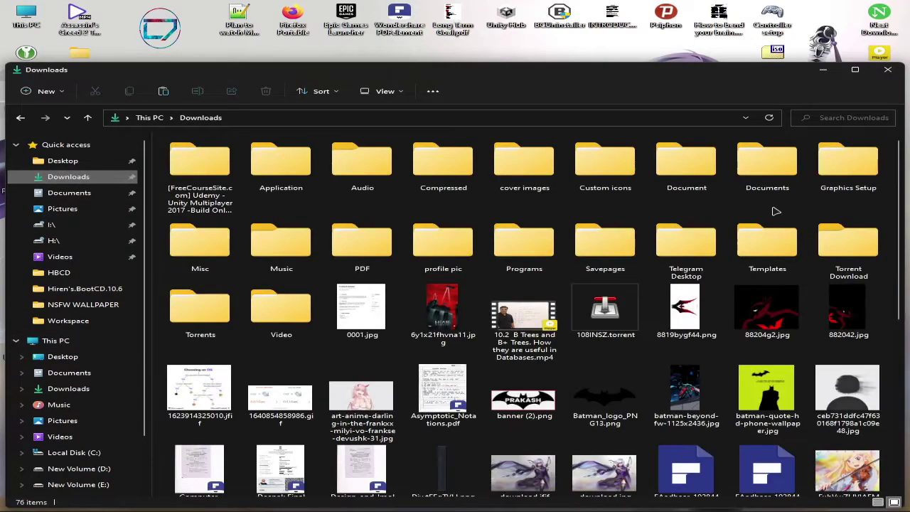
pyautogui.doubleClick(848, 165)
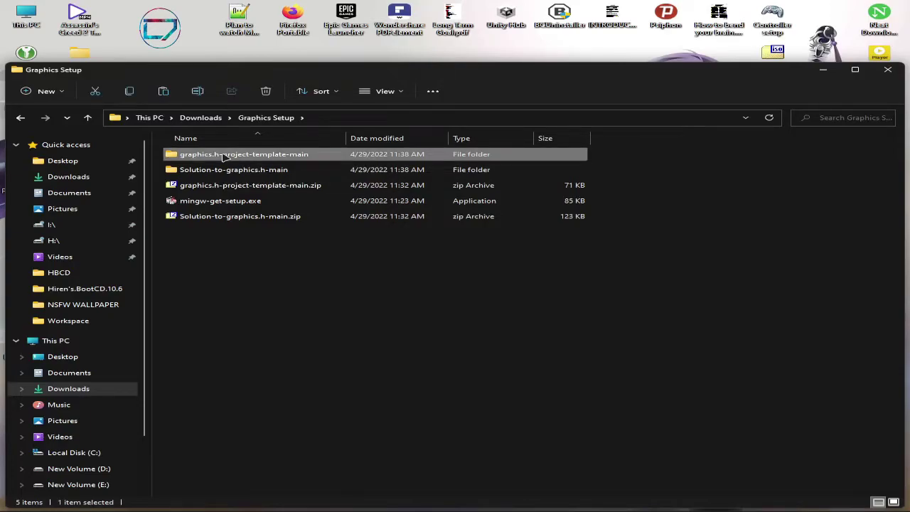
pyautogui.doubleClick(222, 155)
pyautogui.doubleClick(237, 155)
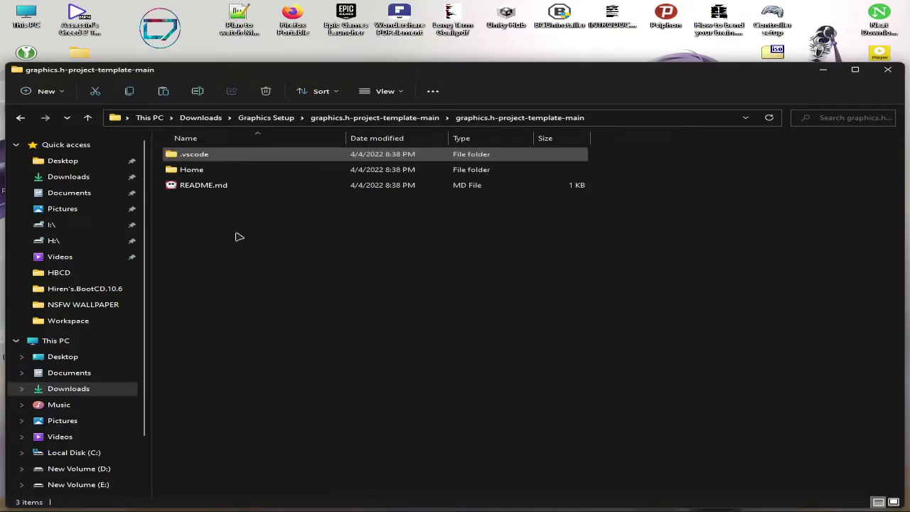
# - Look into the template's .vscode folder and return to the outer graphics.h-project-template-main folder
pyautogui.doubleClick(237, 156)
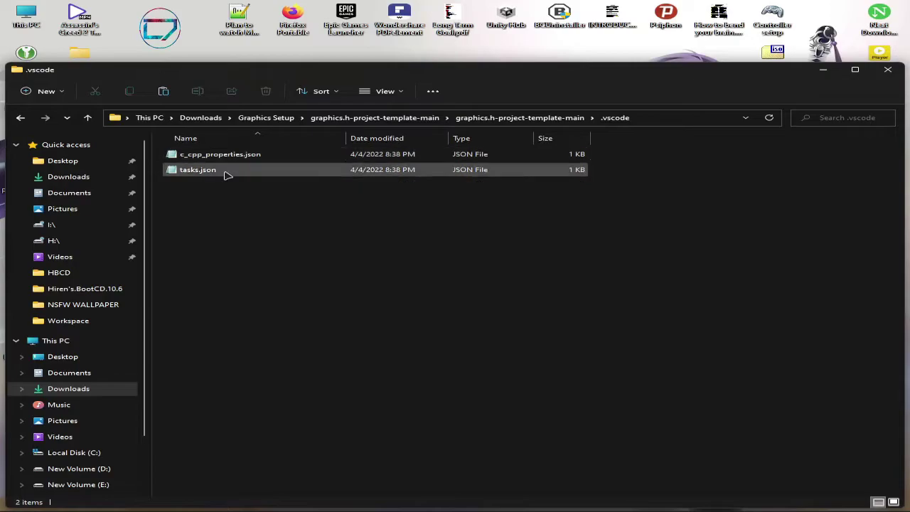
pyautogui.click(20, 118)
pyautogui.click(19, 119)
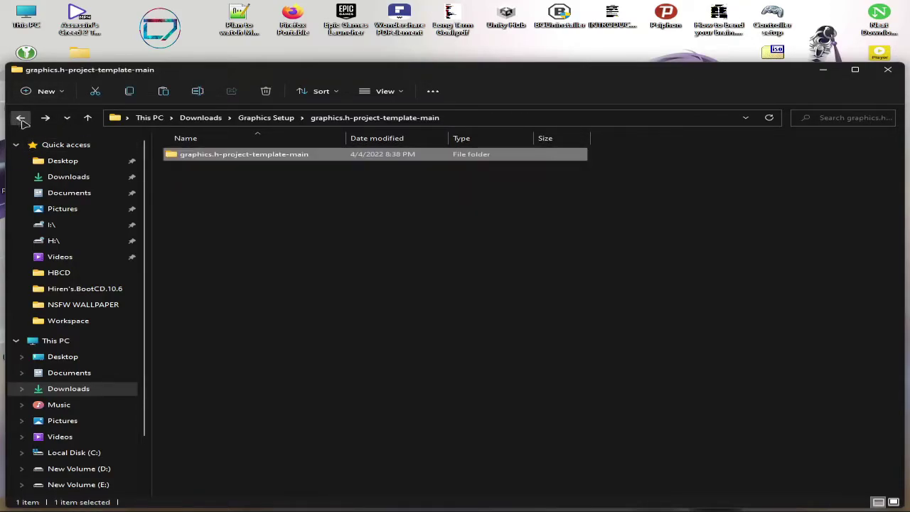
pyautogui.doubleClick(215, 161)
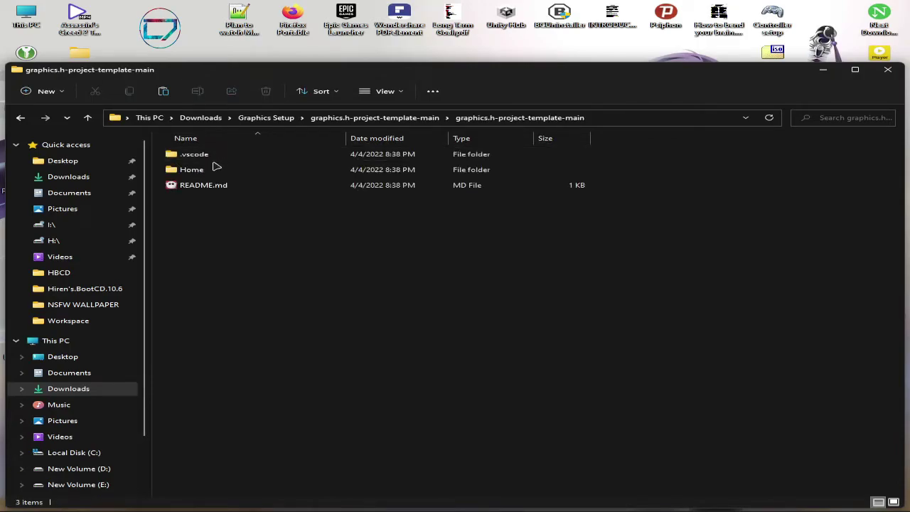
pyautogui.click(20, 118)
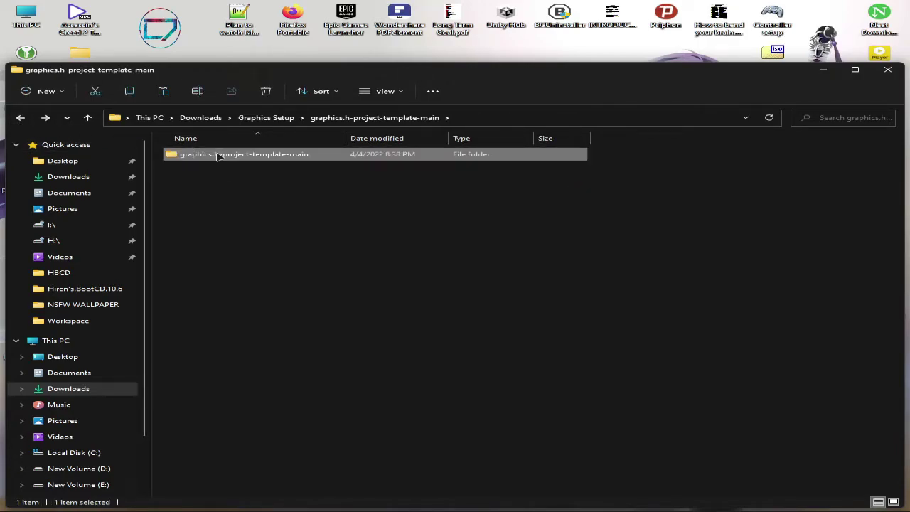
# - Rename the nested graphics.h-project-template-main folder as Computer Graphics Workspace
pyautogui.click(217, 154)
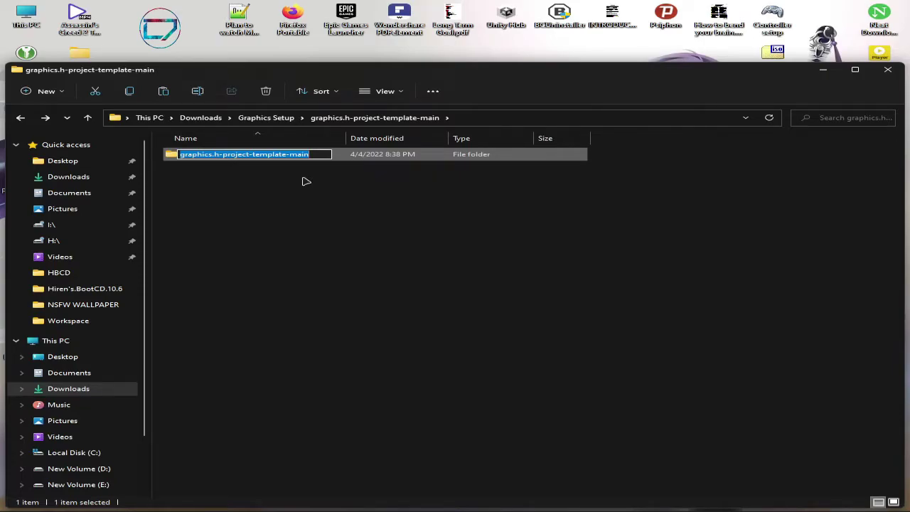
pyautogui.write('Gr')
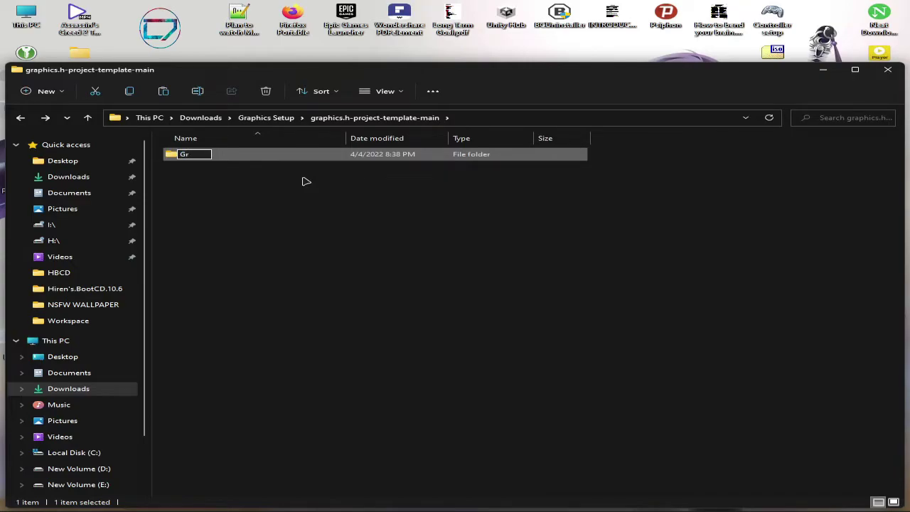
pyautogui.write('pgiuc')
pyautogui.press('BackSpace')
pyautogui.press('BackSpace')
pyautogui.press('BackSpace')
pyautogui.write('Computer Grap')
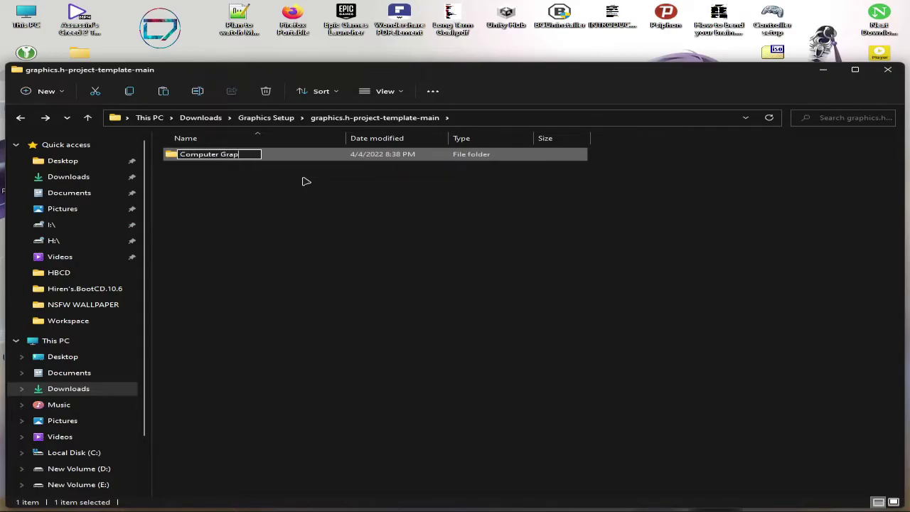
pyautogui.write('hics Workspace')
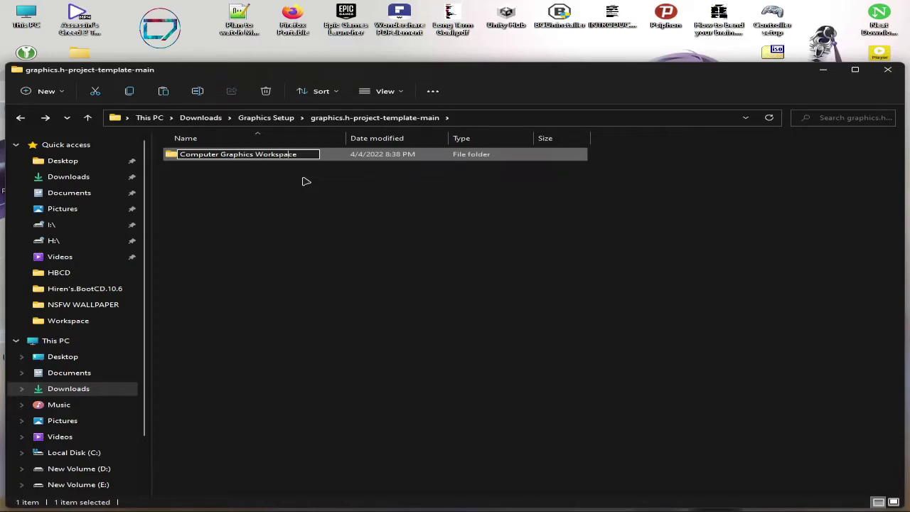
pyautogui.press('Return')
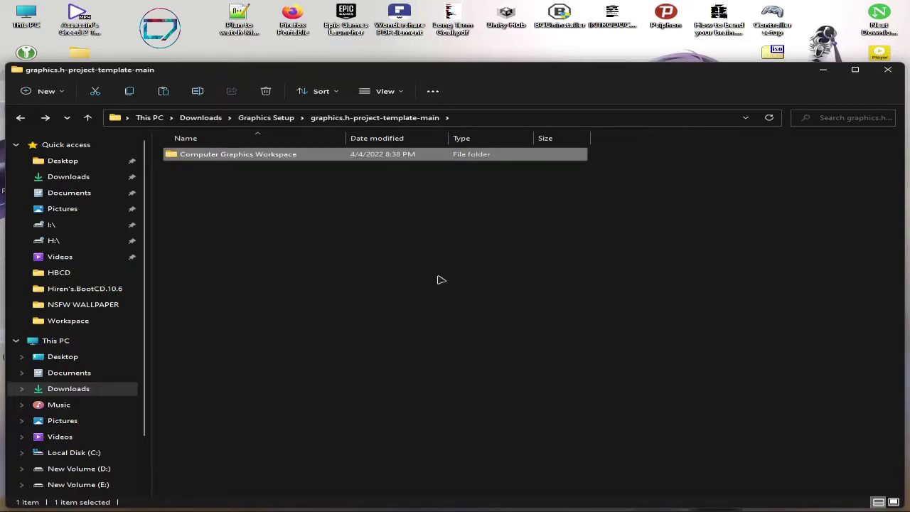
# - Examine the contents of the Computer Graphics Workspace folder and return to its parent folder
pyautogui.doubleClick(233, 157)
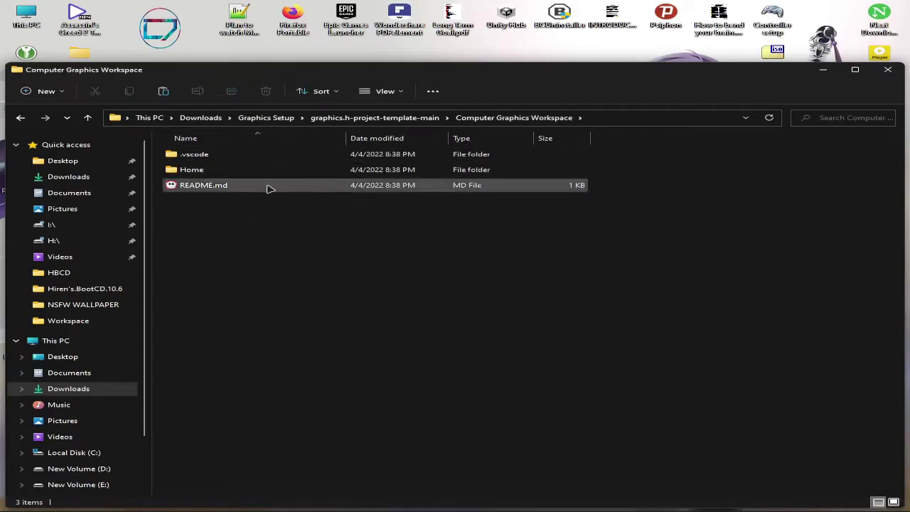
pyautogui.hotkey('alt', 'Left')
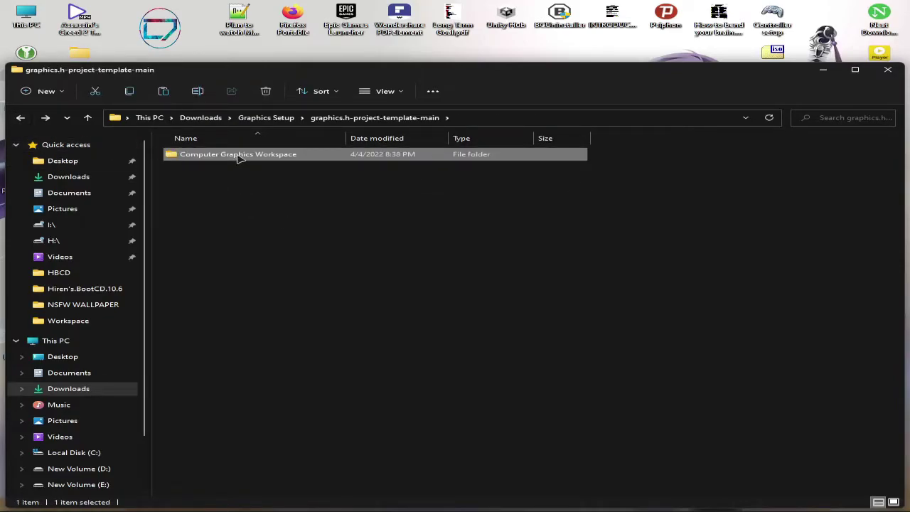
pyautogui.click(258, 199)
pyautogui.doubleClick(244, 156)
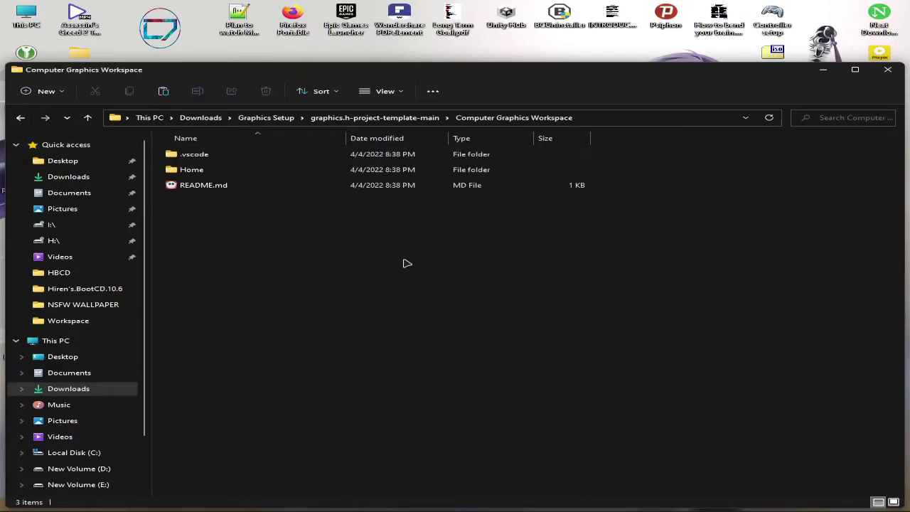
pyautogui.rightClick(443, 263)
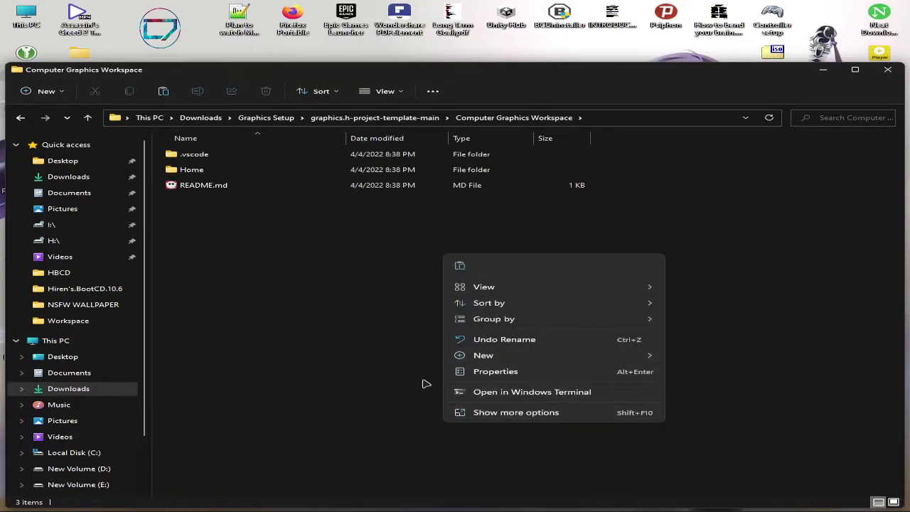
pyautogui.click(271, 202)
pyautogui.hotkey('alt', 'Left')
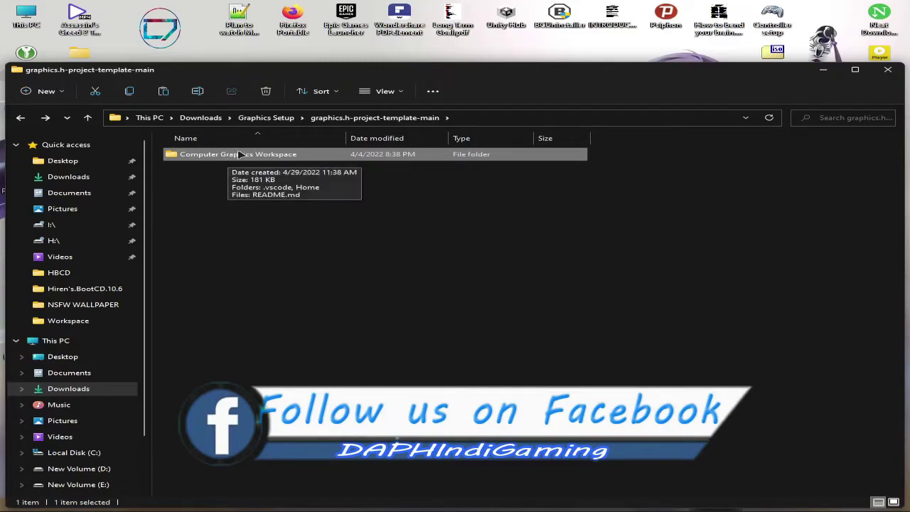
# - Look into the C++ and C++ Graphics folders inside the VS Code folder in Documents, staying in C++ Graphics
pyautogui.click(66, 194)
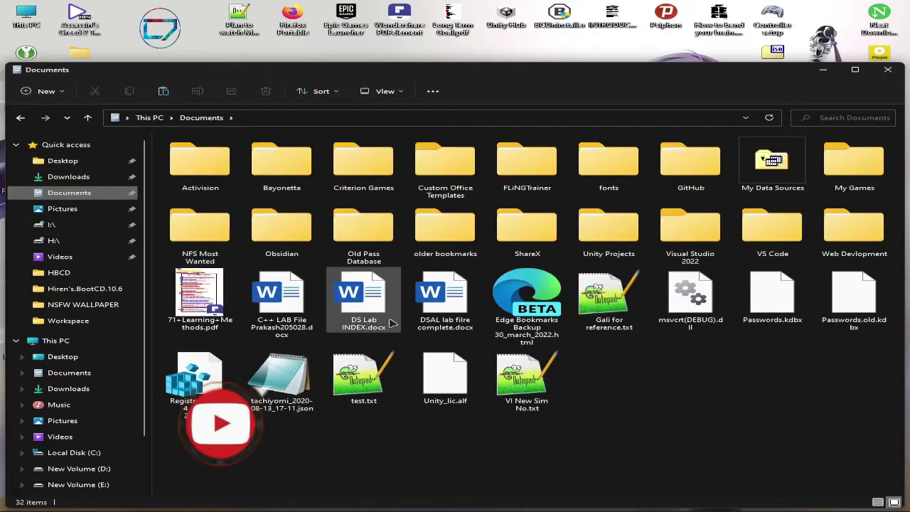
pyautogui.doubleClick(772, 234)
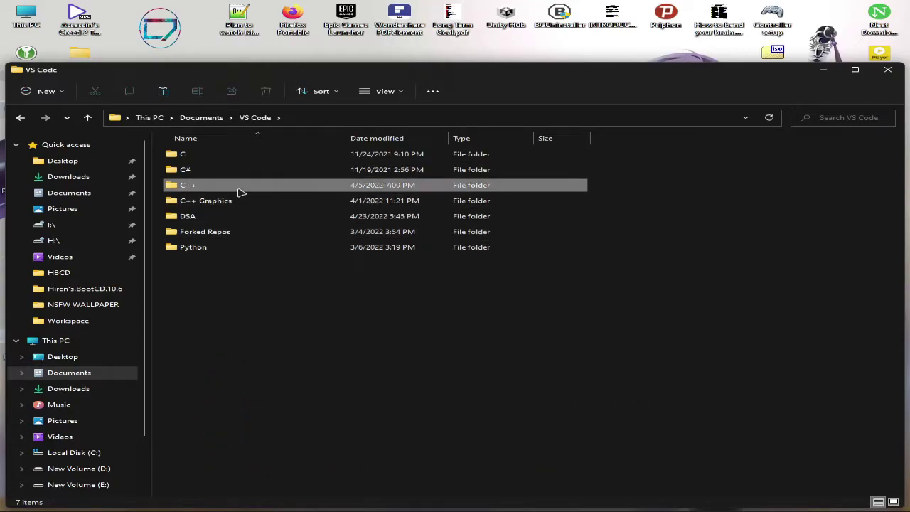
pyautogui.doubleClick(241, 185)
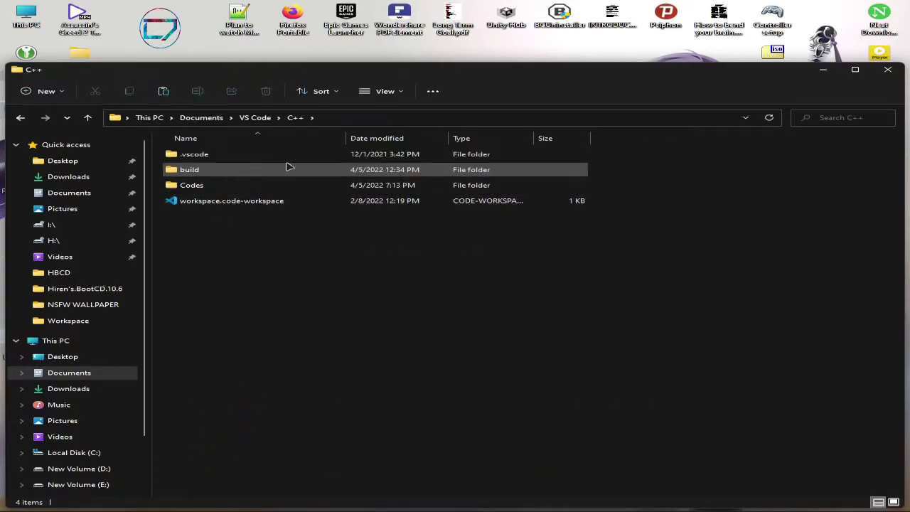
pyautogui.hotkey('alt', 'Left')
pyautogui.doubleClick(250, 203)
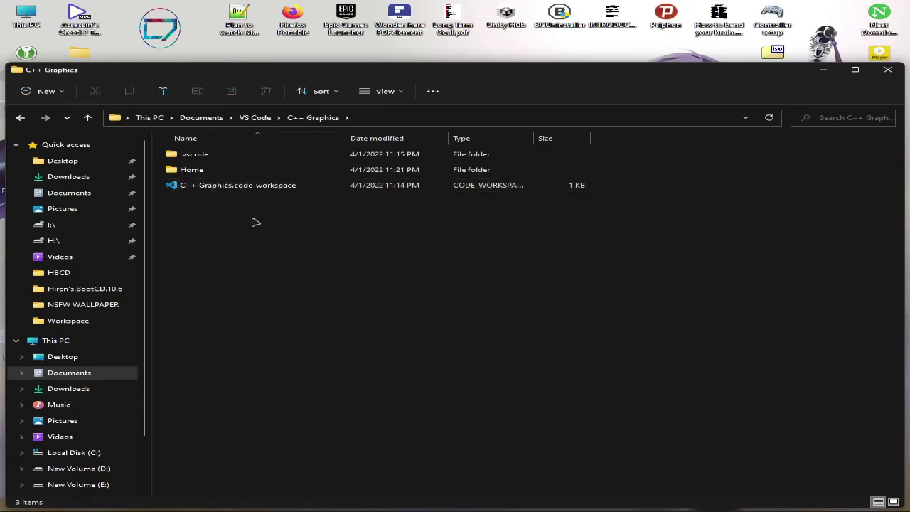
pyautogui.rightClick(287, 227)
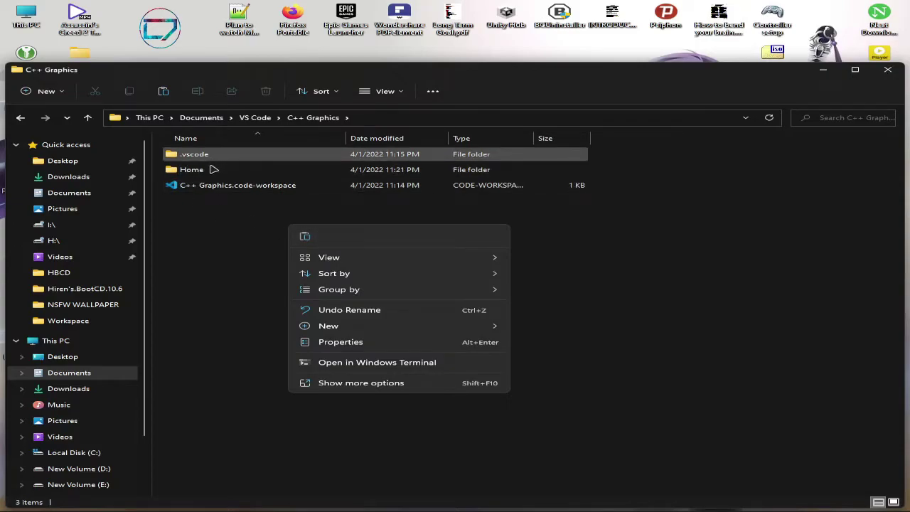
pyautogui.click(229, 226)
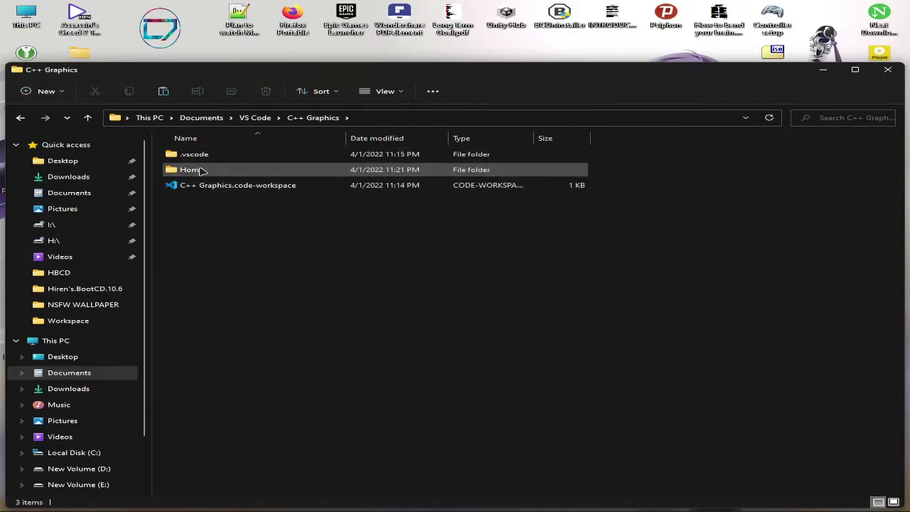
# - Open the Computer Graphics Workspace folder from Downloads in a second File Explorer window and place it beside the C++ Graphics window
pyautogui.moveTo(327, 75); pyautogui.dragTo(454, 57)
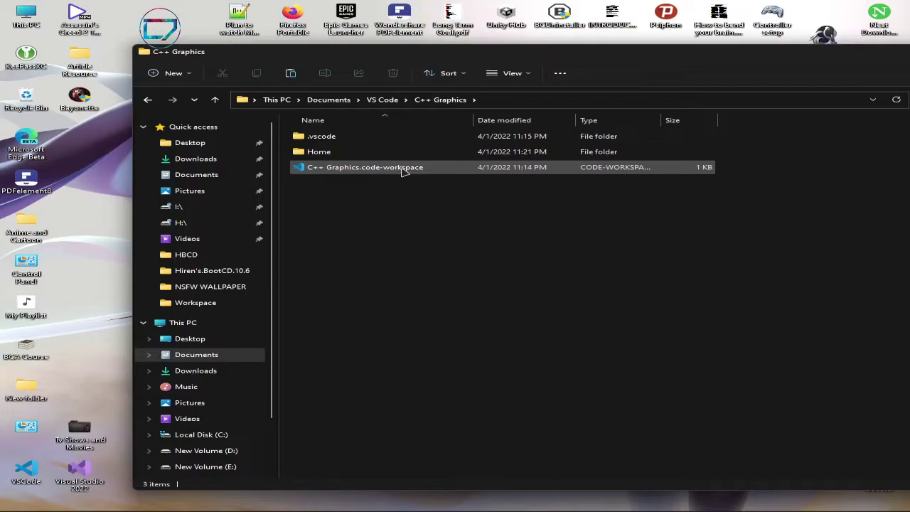
pyautogui.press('super+e')
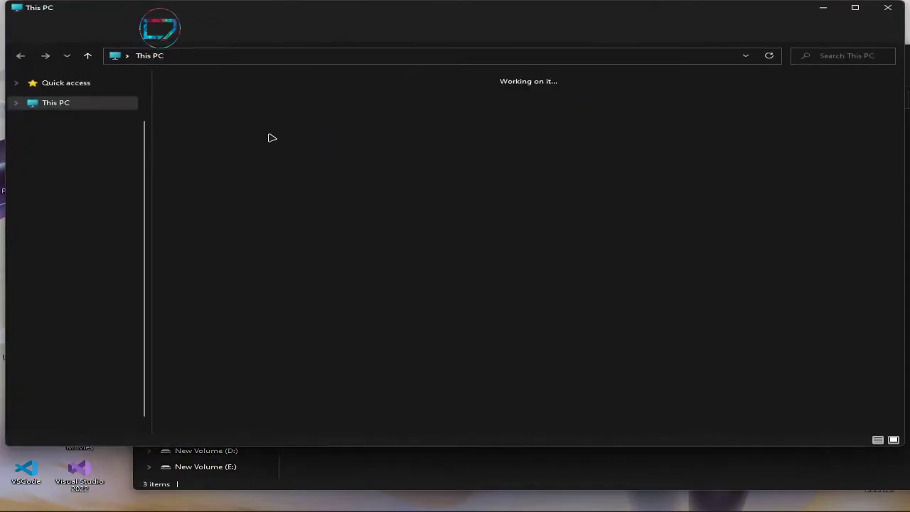
pyautogui.scroll(1, 49, 113)
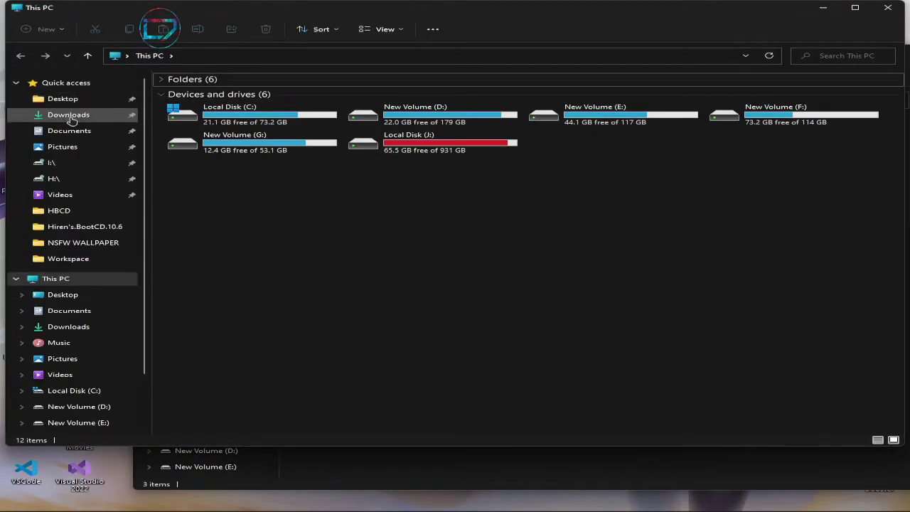
pyautogui.click(69, 115)
pyautogui.doubleClick(845, 103)
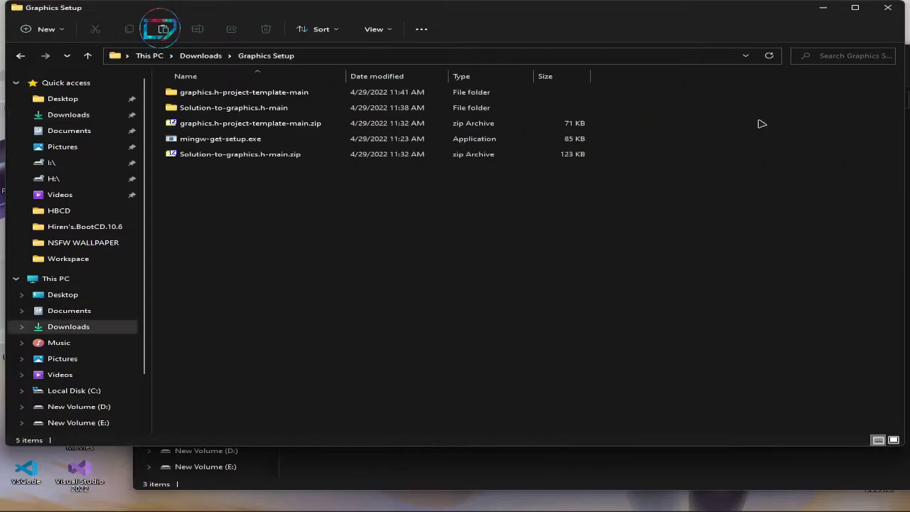
pyautogui.doubleClick(261, 93)
pyautogui.doubleClick(245, 97)
pyautogui.moveTo(329, 9); pyautogui.dragTo(612, 159)
# - Look into the .vscode and Home folders of the Computer Graphics Workspace and return to the workspace folder
pyautogui.doubleClick(455, 242)
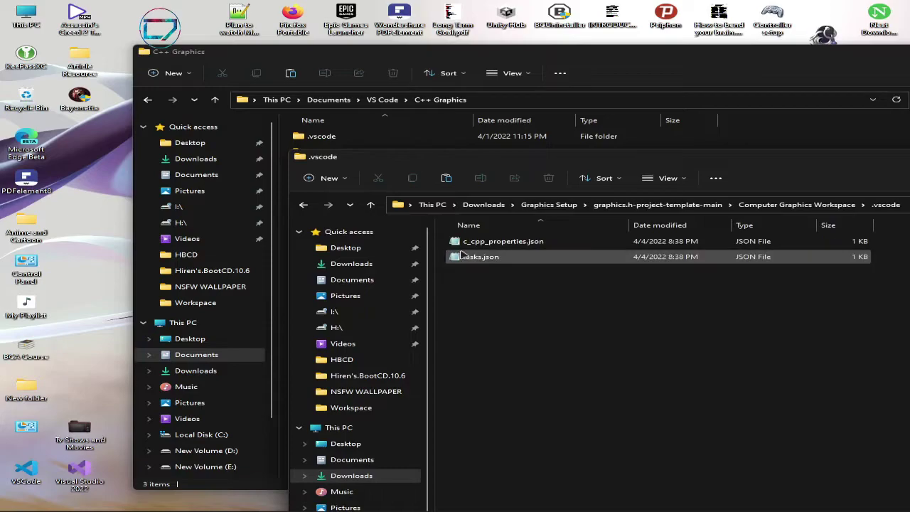
pyautogui.click(303, 204)
pyautogui.doubleClick(467, 256)
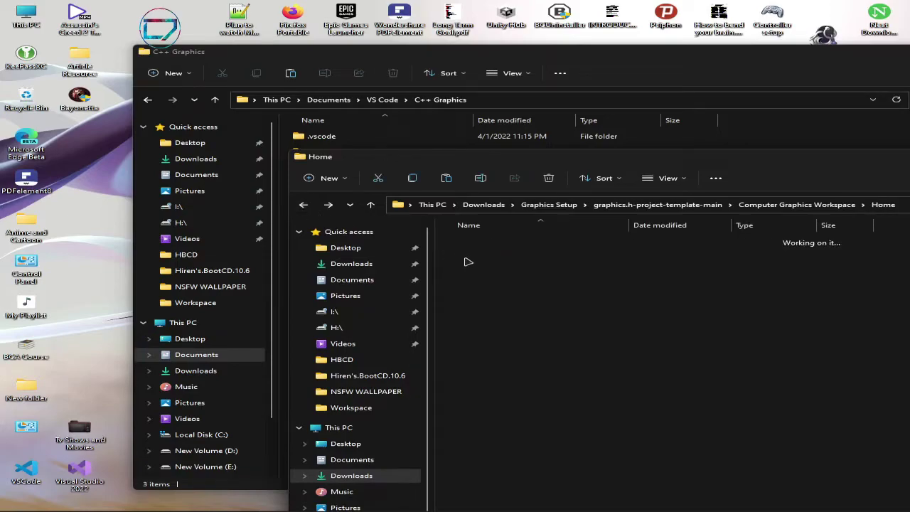
pyautogui.click(304, 205)
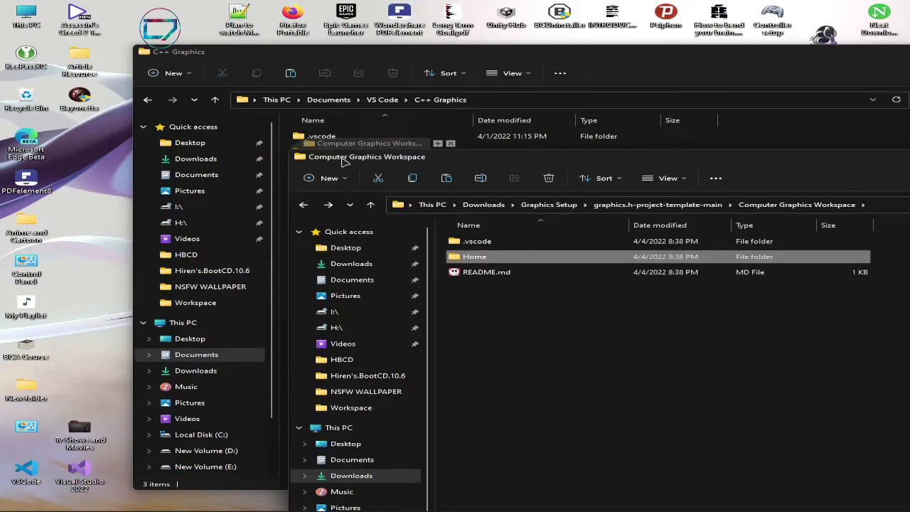
pyautogui.moveTo(346, 160); pyautogui.dragTo(328, 153)
# - Inspect the .vscode and Home folders of C++ Graphics for comparison, and close both File Explorer windows
pyautogui.doubleClick(321, 135)
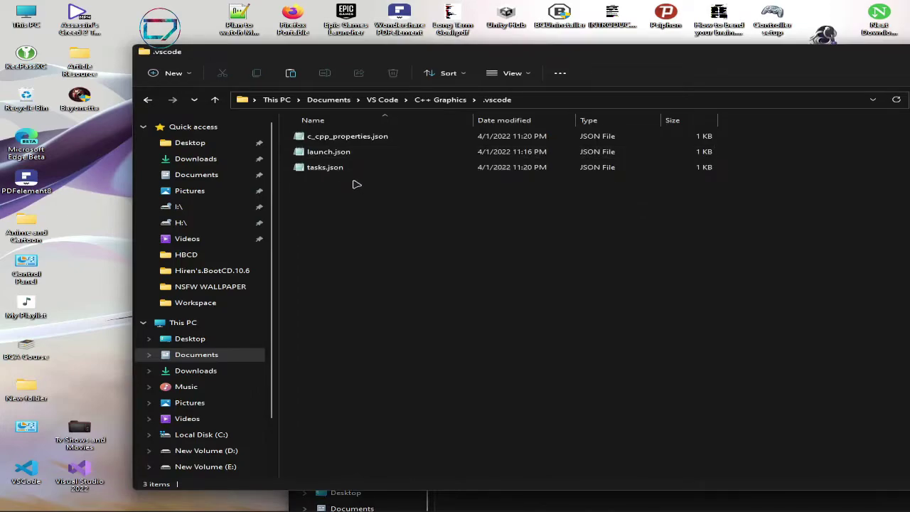
pyautogui.hotkey('alt', 'Left')
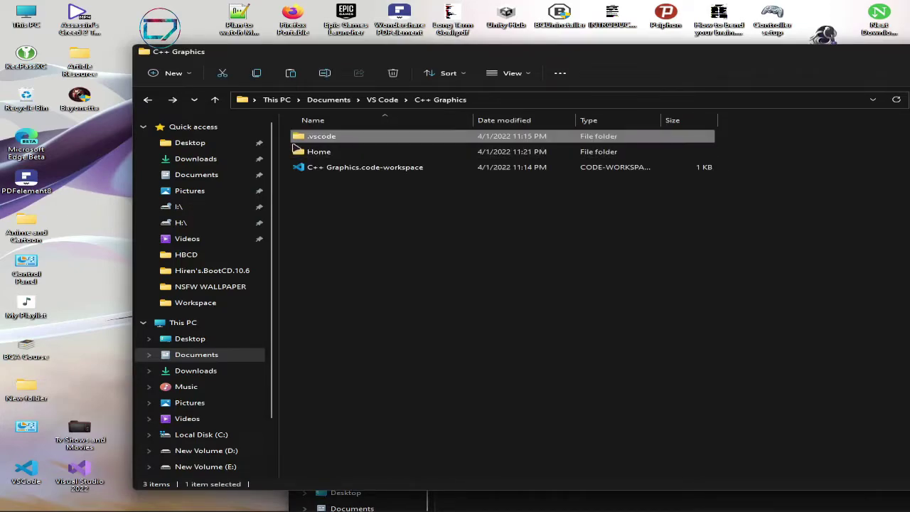
pyautogui.doubleClick(320, 151)
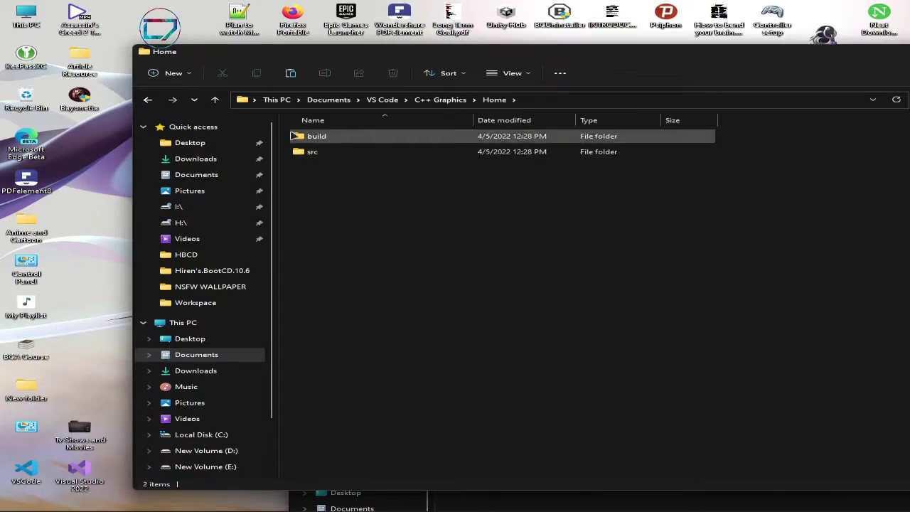
pyautogui.click(150, 100)
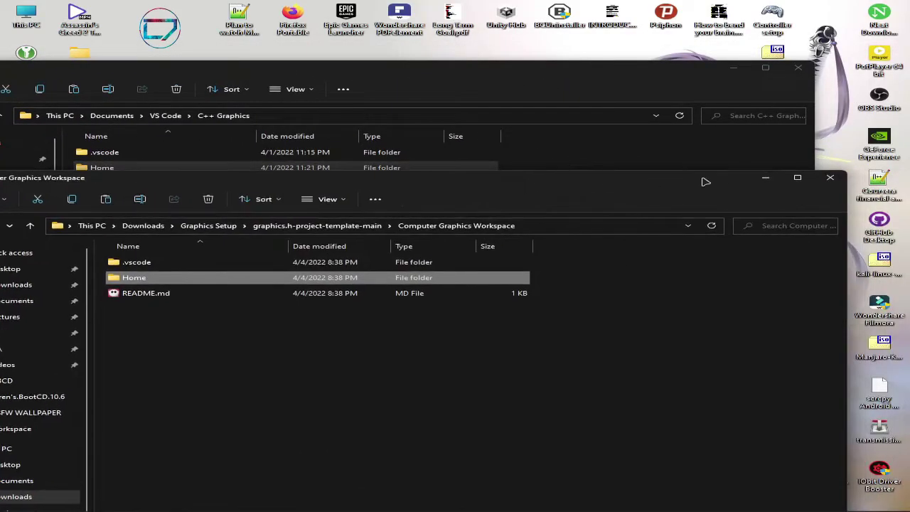
pyautogui.click(828, 177)
pyautogui.click(797, 67)
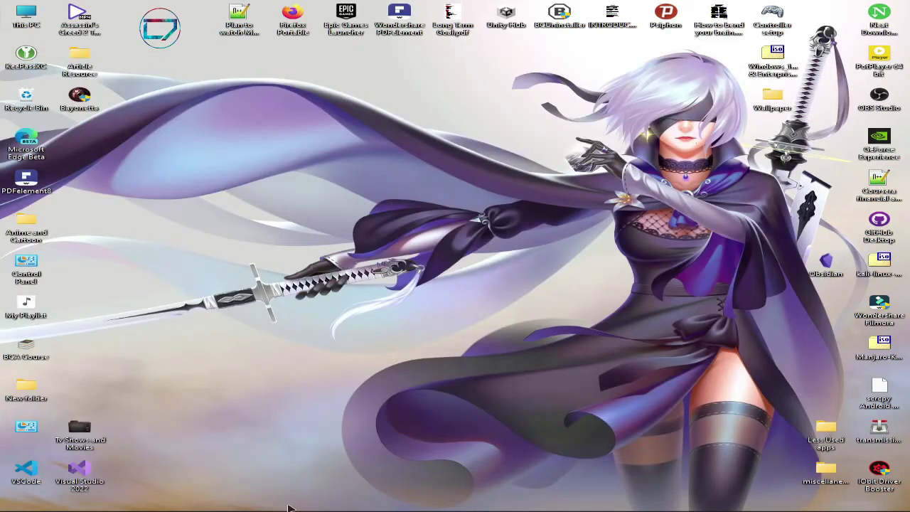
# - Launch Visual Studio Code and dismiss the update notification
pyautogui.moveTo(302, 508)
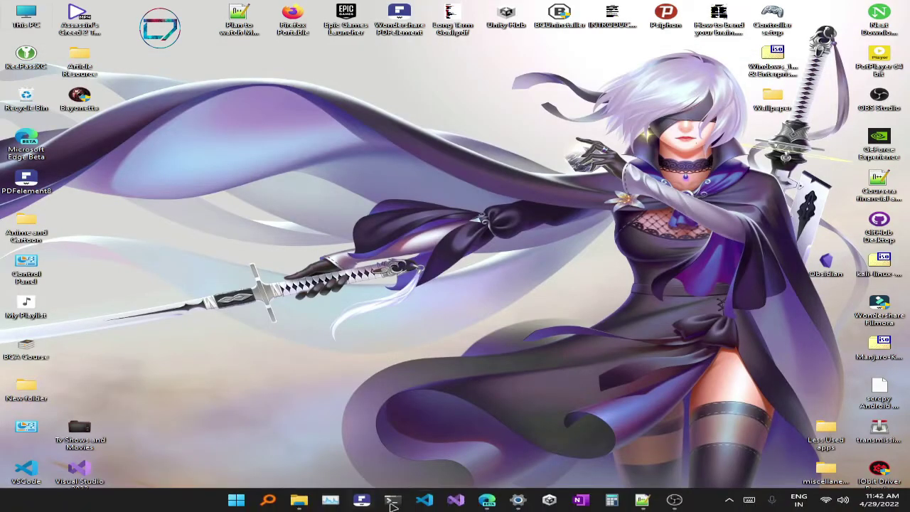
pyautogui.click(426, 501)
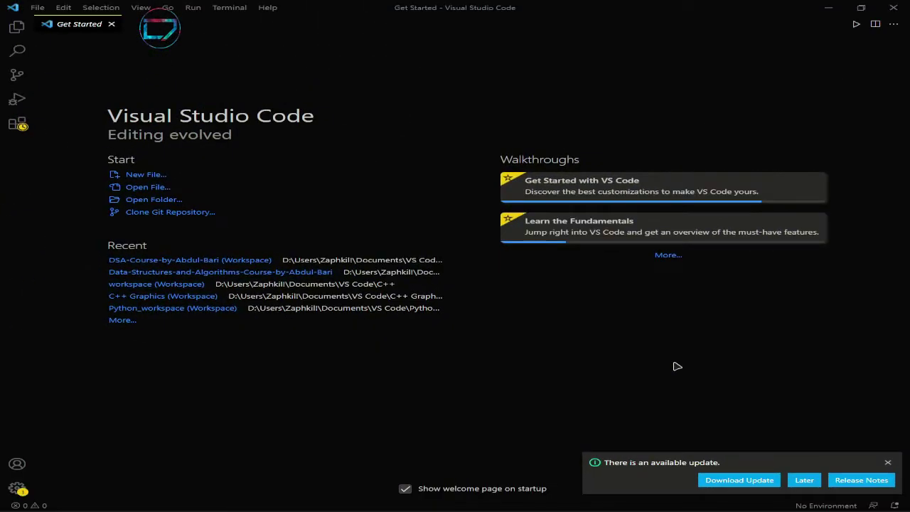
pyautogui.click(887, 462)
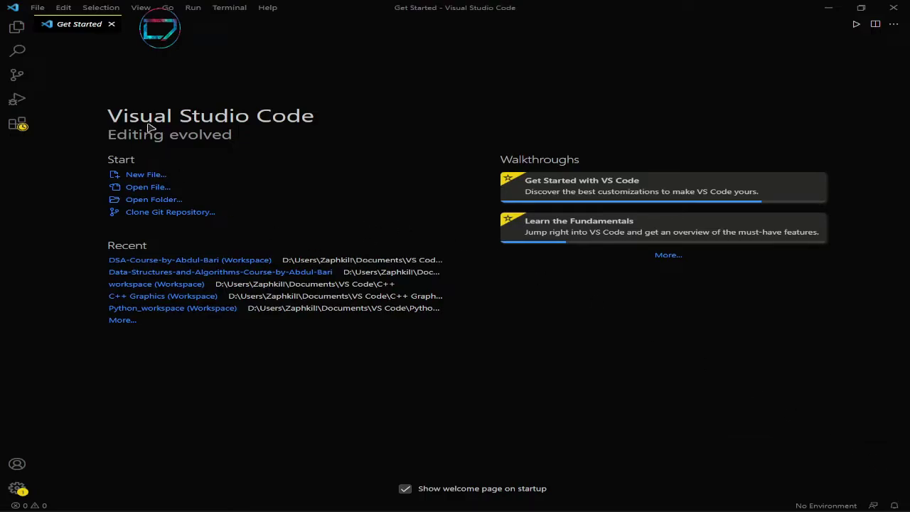
pyautogui.click(37, 7)
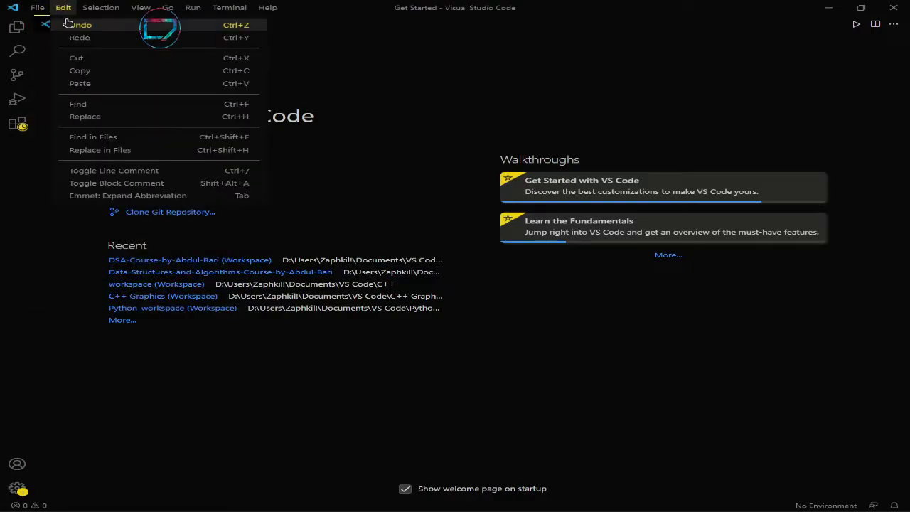
pyautogui.press('Escape')
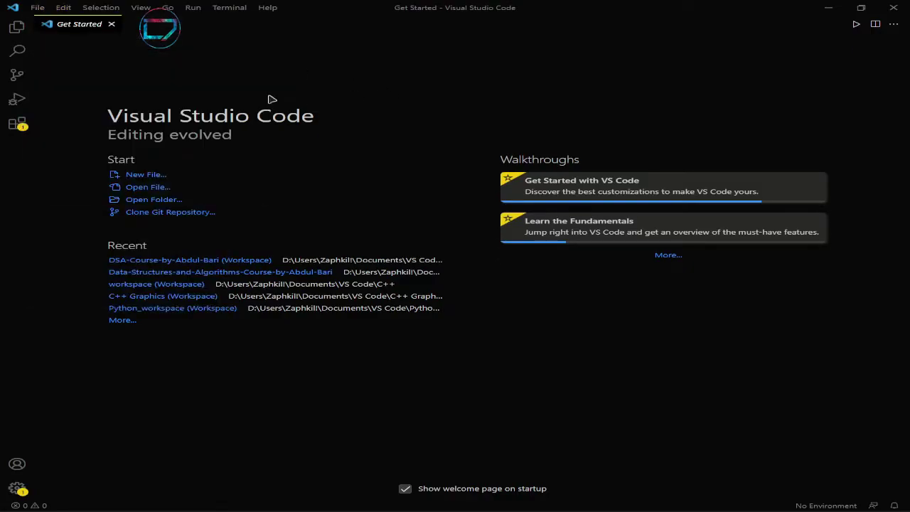
# - Show the installed extensions and open the details of Microsoft's C/C++ extension
pyautogui.click(17, 124)
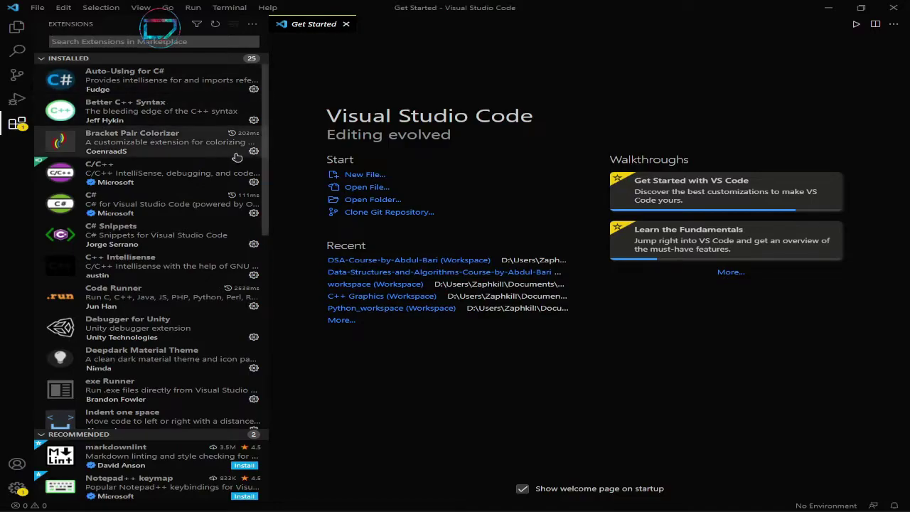
pyautogui.click(140, 176)
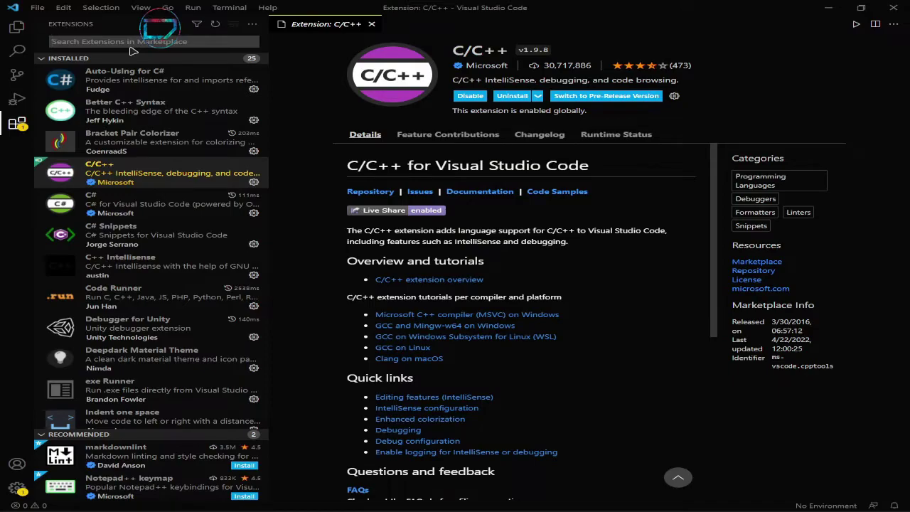
pyautogui.write('Live')
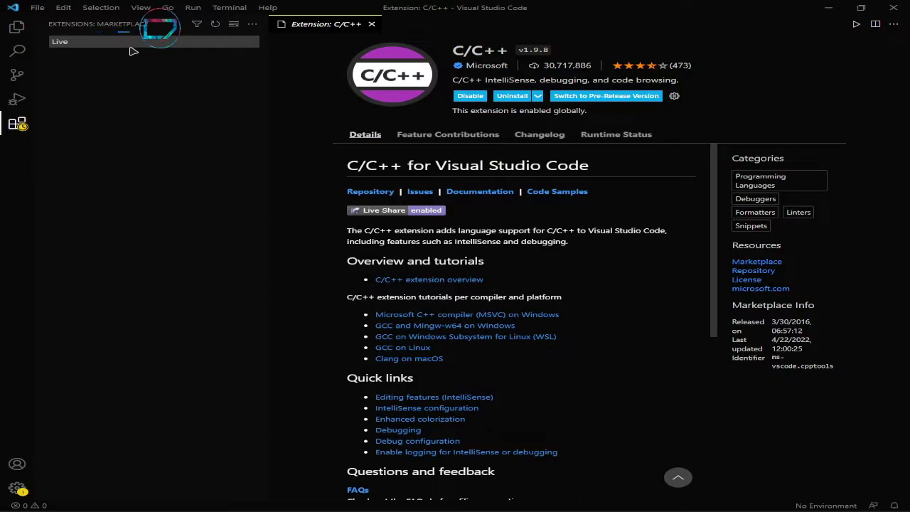
pyautogui.press('BackSpace')
pyautogui.press('BackSpace')
pyautogui.press('BackSpace')
pyautogui.press('BackSpace')
# - Search the extension marketplace for "Code runner" and review the Code Runner extension's details
pyautogui.write('Code')
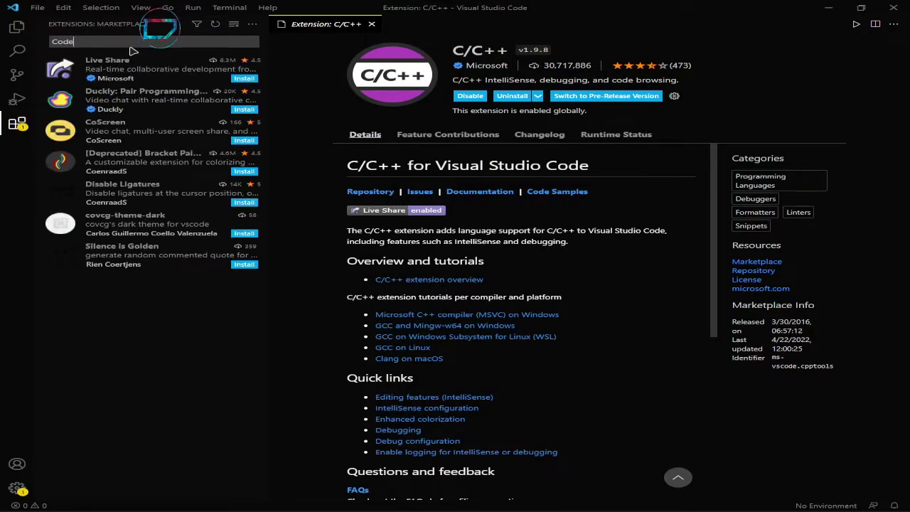
pyautogui.write(' runner')
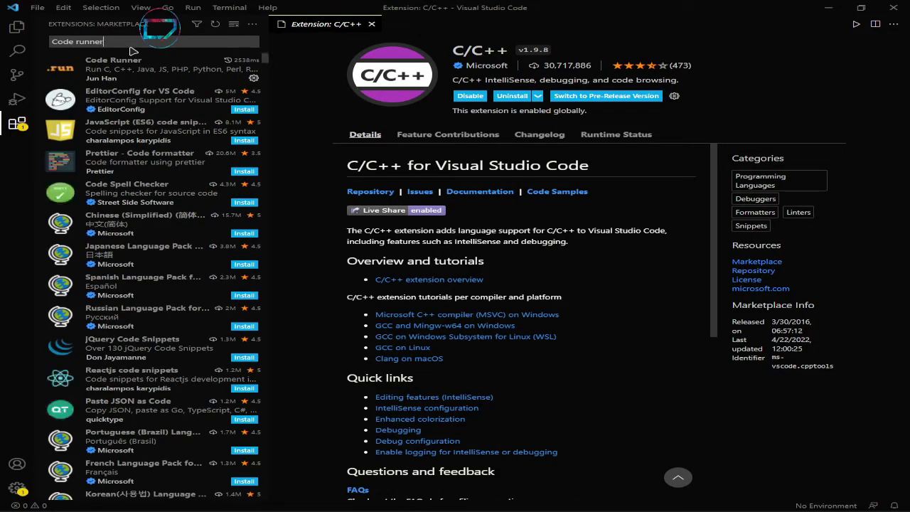
pyautogui.click(121, 67)
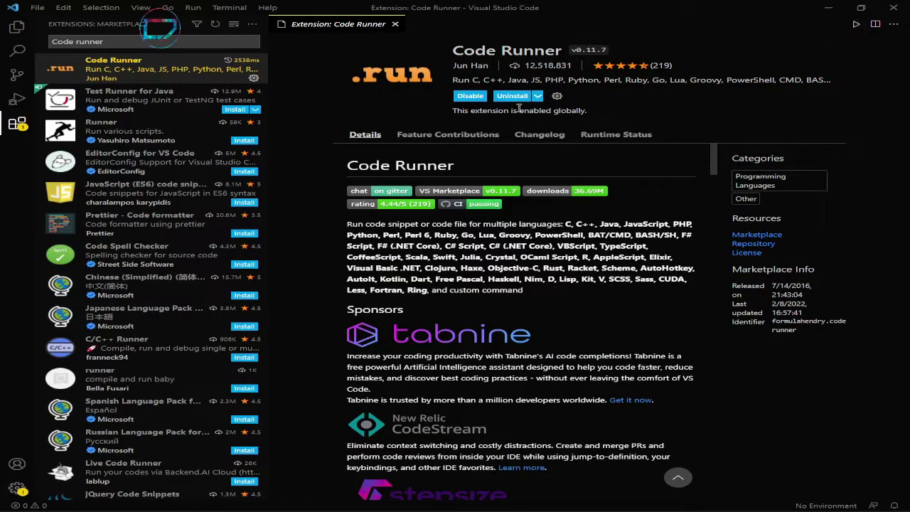
pyautogui.scroll(-3, 484, 274)
pyautogui.scroll(3, 483, 274)
# - Change the extension search to "exe runner" and open the exe Runner extension's details
pyautogui.click(79, 41)
pyautogui.hotkey('ctrl', 'BackSpace')
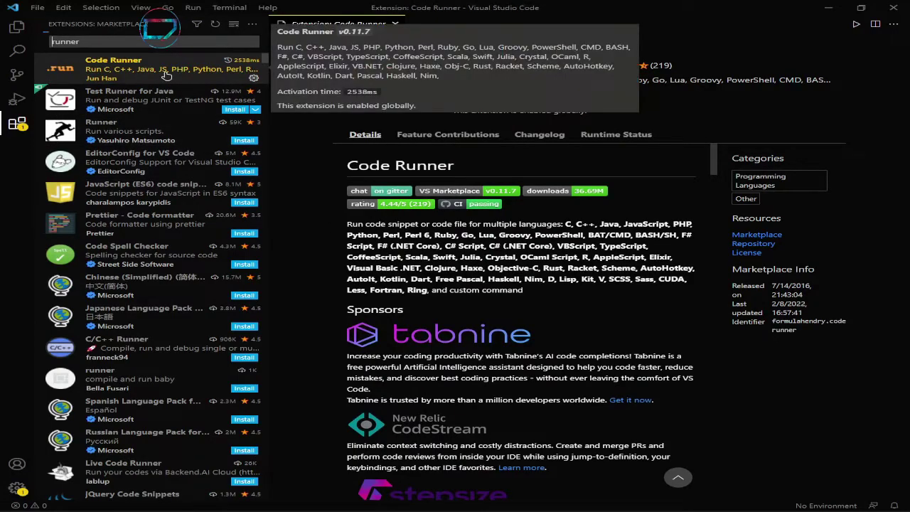
pyautogui.write('exe')
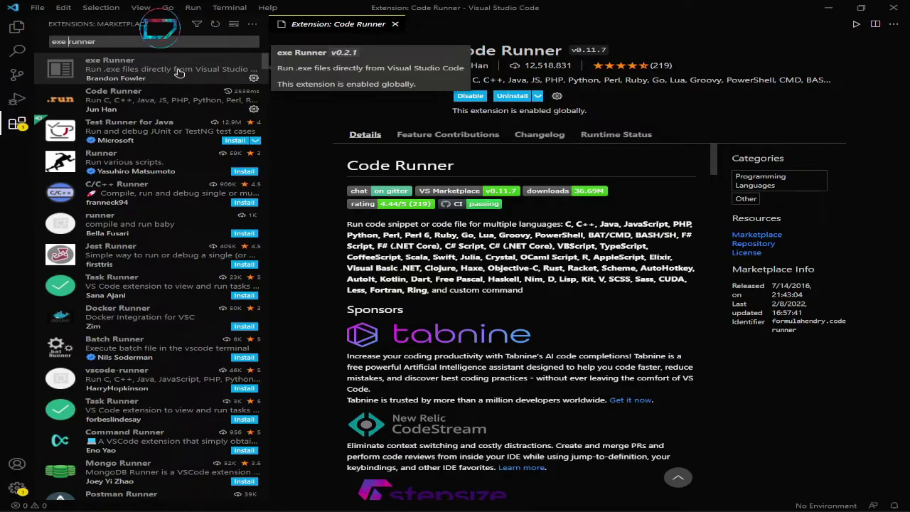
pyautogui.click(140, 75)
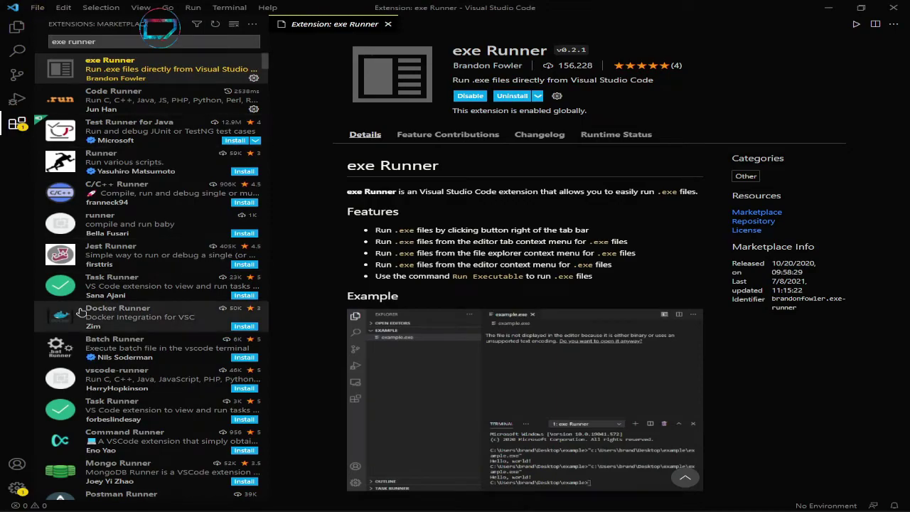
# - Open the settings for extensions and review the Run Code configuration down to the Run In Terminal option
pyautogui.click(17, 489)
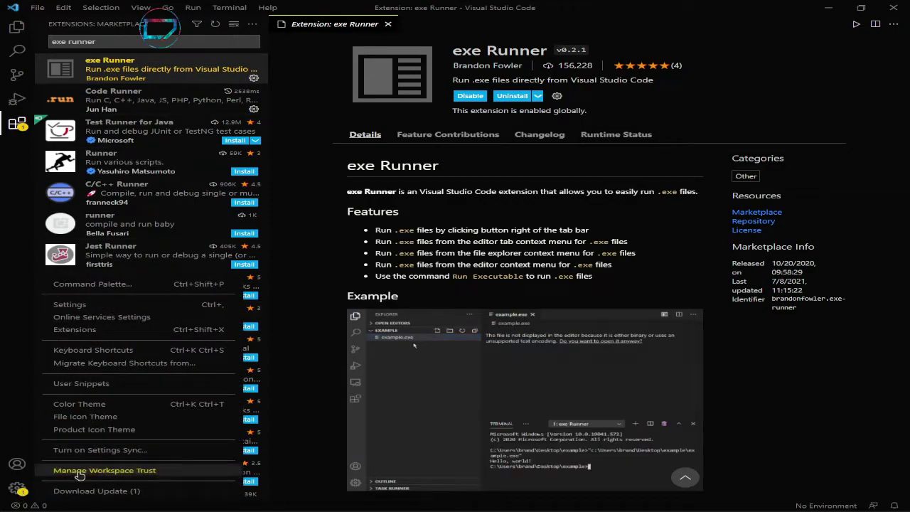
pyautogui.click(99, 305)
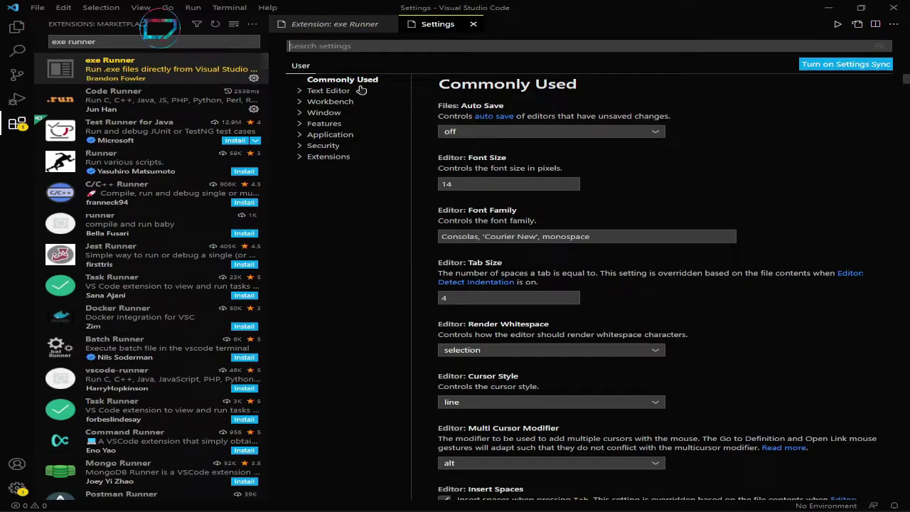
pyautogui.click(301, 158)
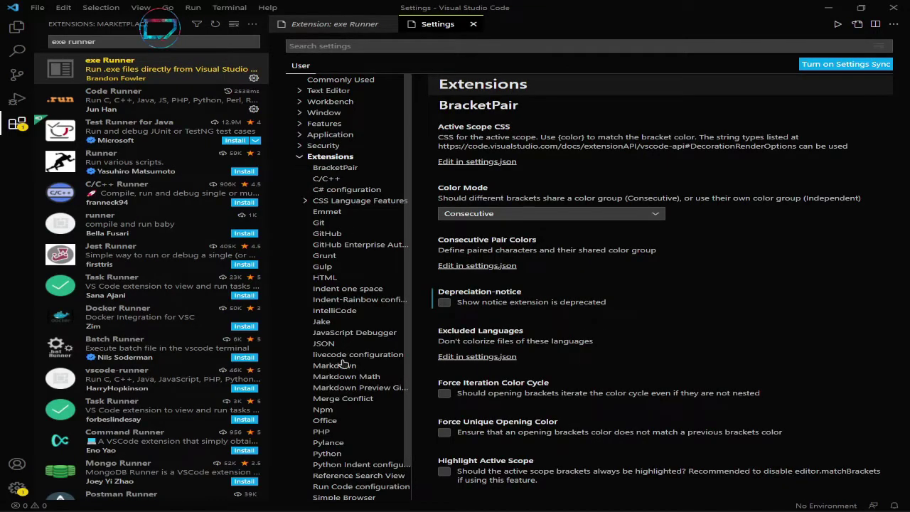
pyautogui.scroll(-1, 358, 433)
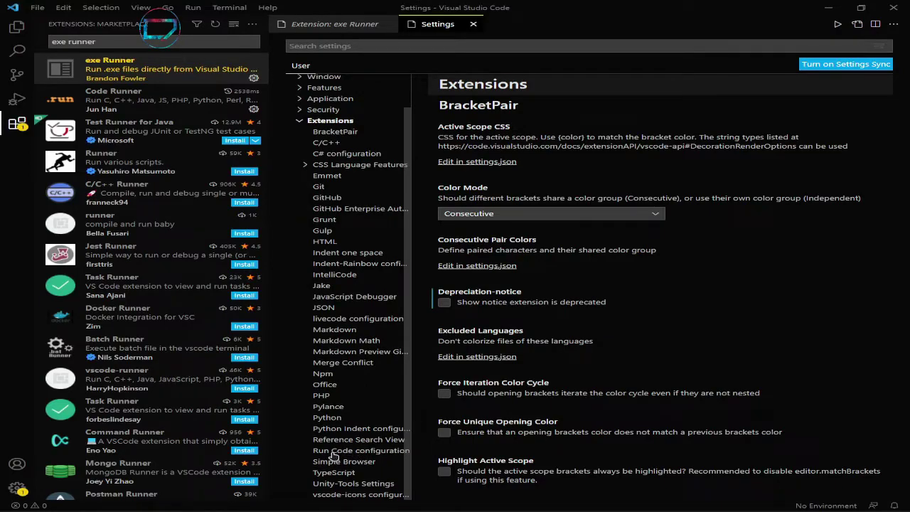
pyautogui.click(333, 453)
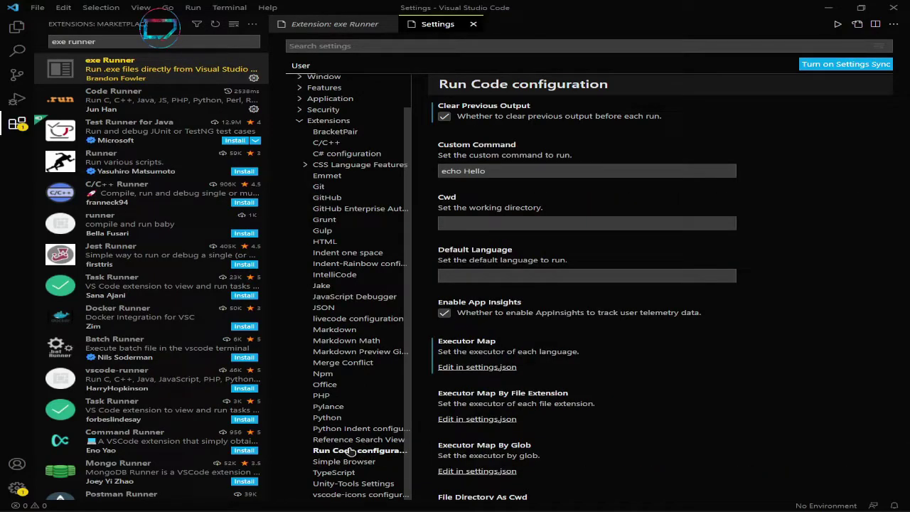
pyautogui.scroll(-1, 575, 364)
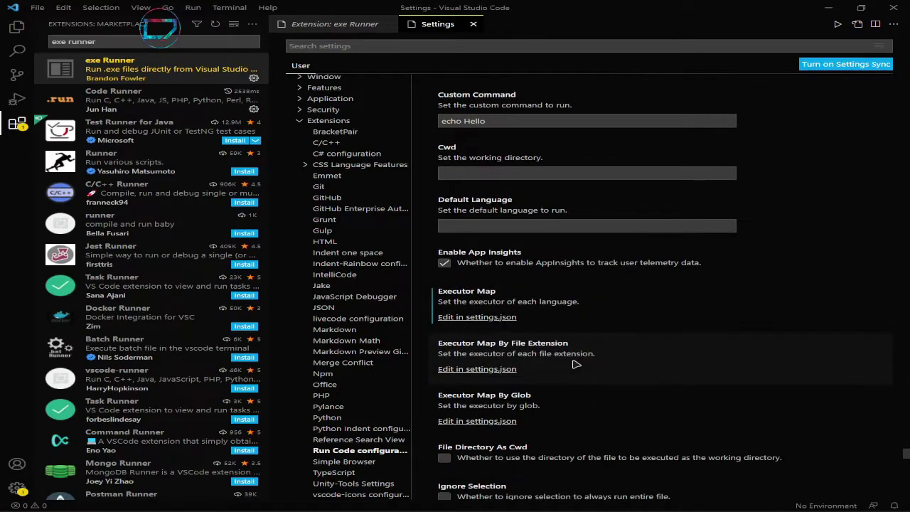
pyautogui.scroll(-2, 575, 364)
pyautogui.scroll(-1, 556, 370)
pyautogui.scroll(-3, 556, 371)
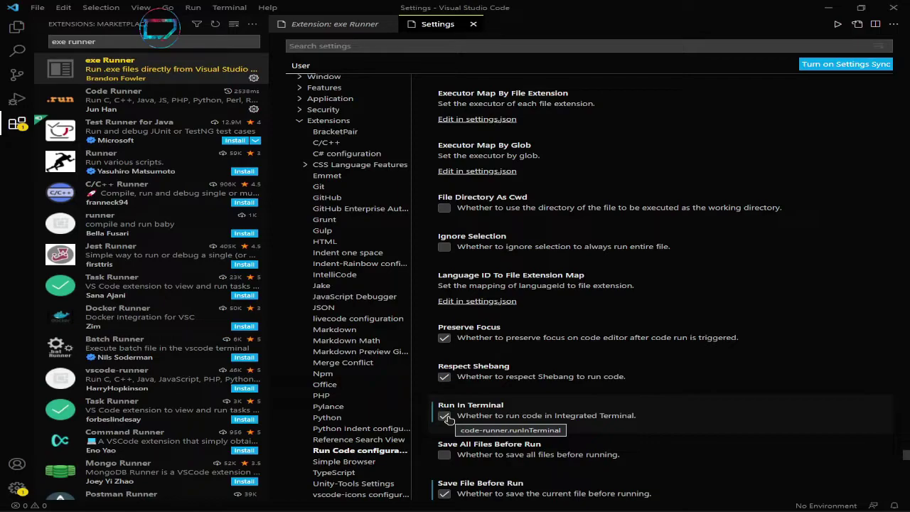
# - Close the Settings and exe Runner pages and switch to the file explorer view
pyautogui.click(473, 24)
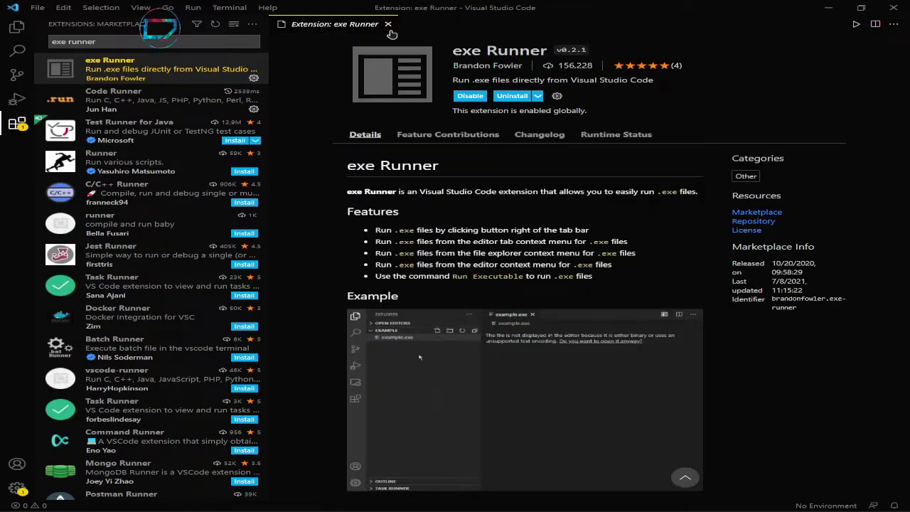
pyautogui.click(391, 25)
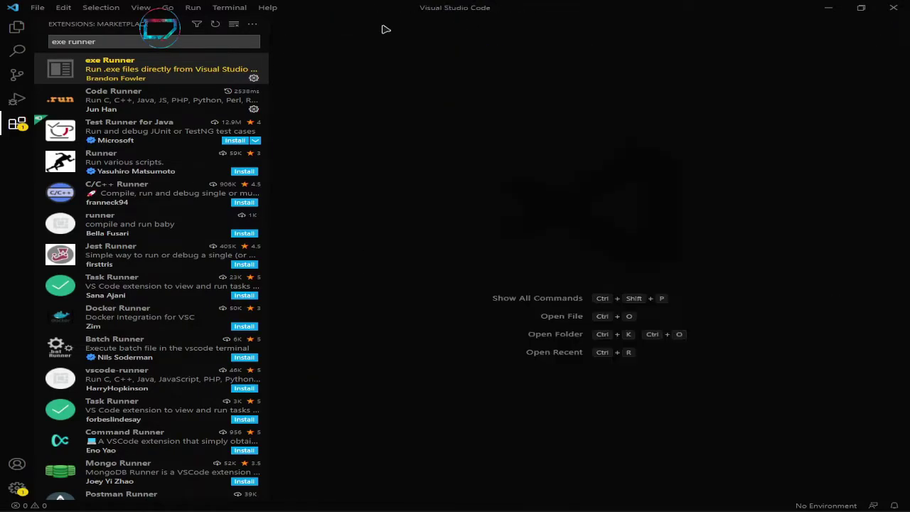
pyautogui.click(16, 28)
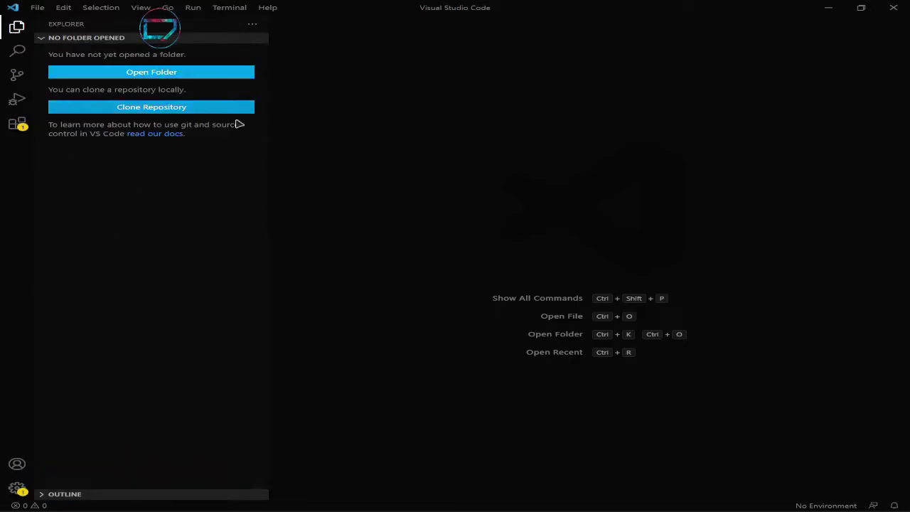
pyautogui.click(38, 9)
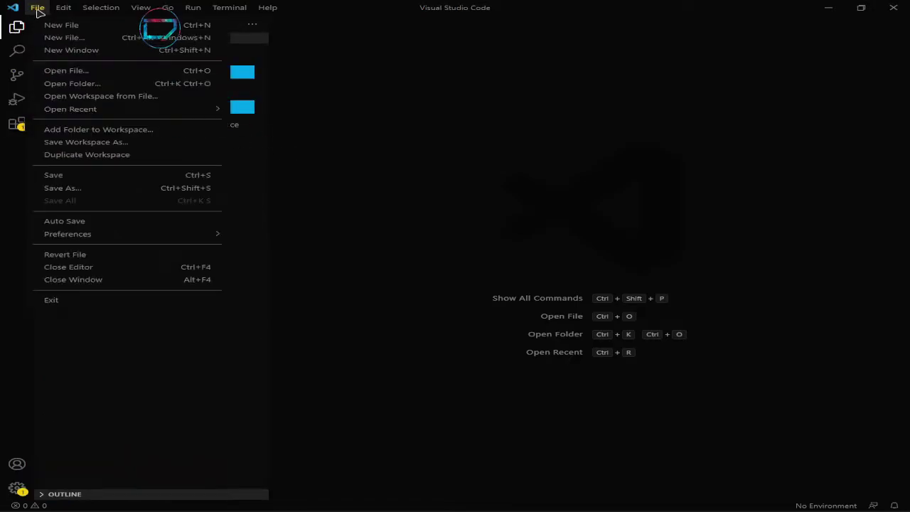
pyautogui.click(73, 85)
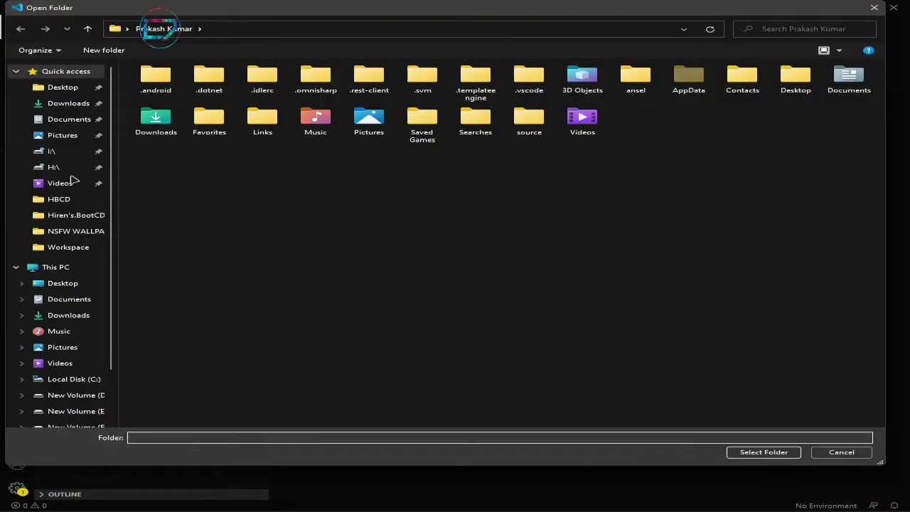
pyautogui.click(58, 104)
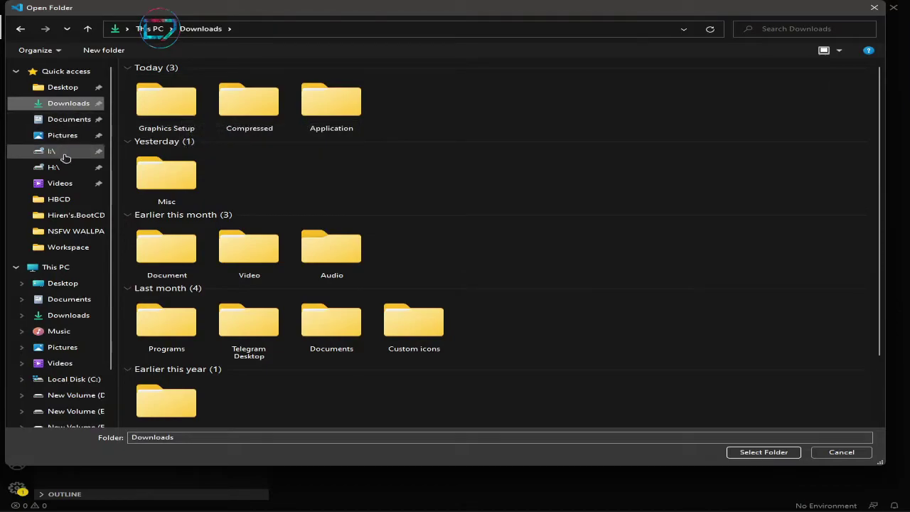
pyautogui.click(64, 120)
pyautogui.doubleClick(171, 328)
pyautogui.doubleClick(188, 127)
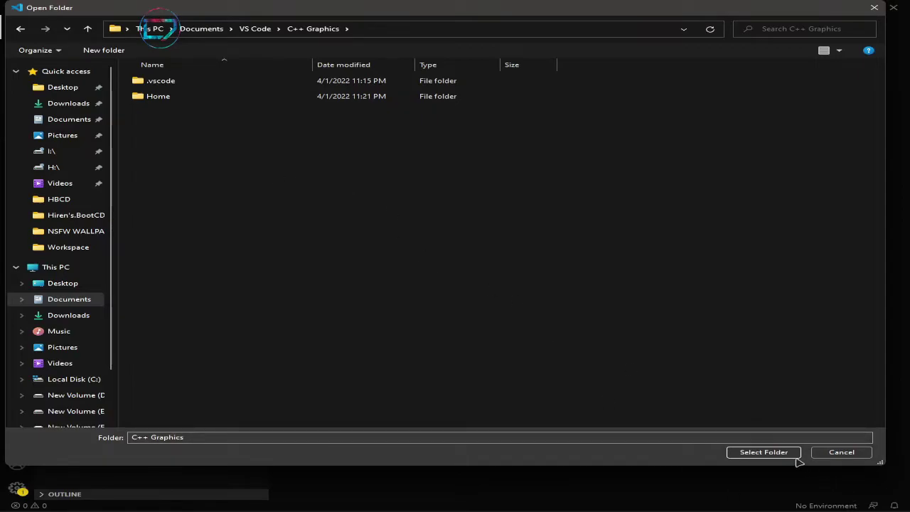
pyautogui.click(841, 452)
# - Open the C++ Graphics workspace from the recently opened items
pyautogui.click(39, 7)
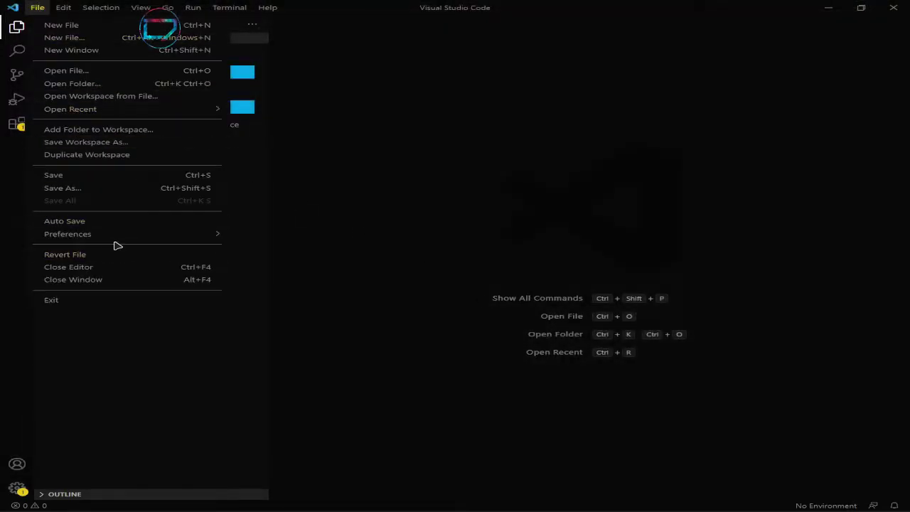
pyautogui.moveTo(110, 111)
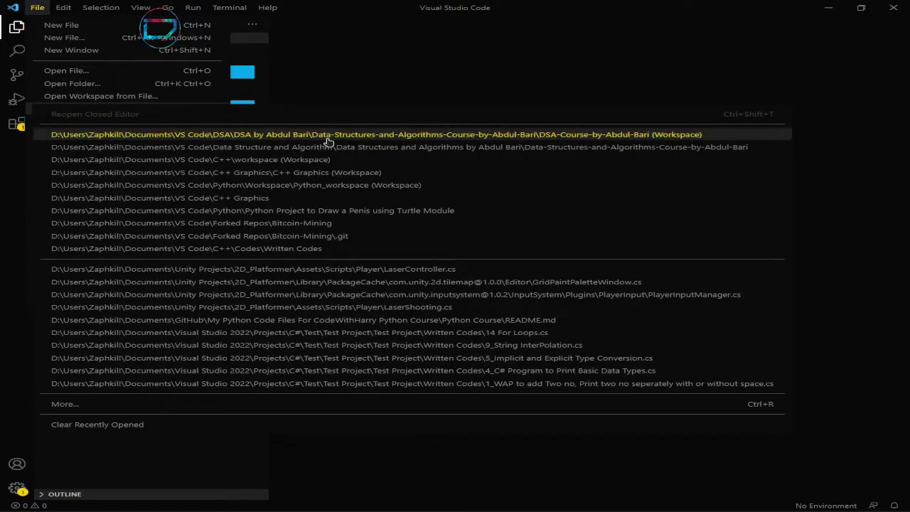
pyautogui.click(339, 173)
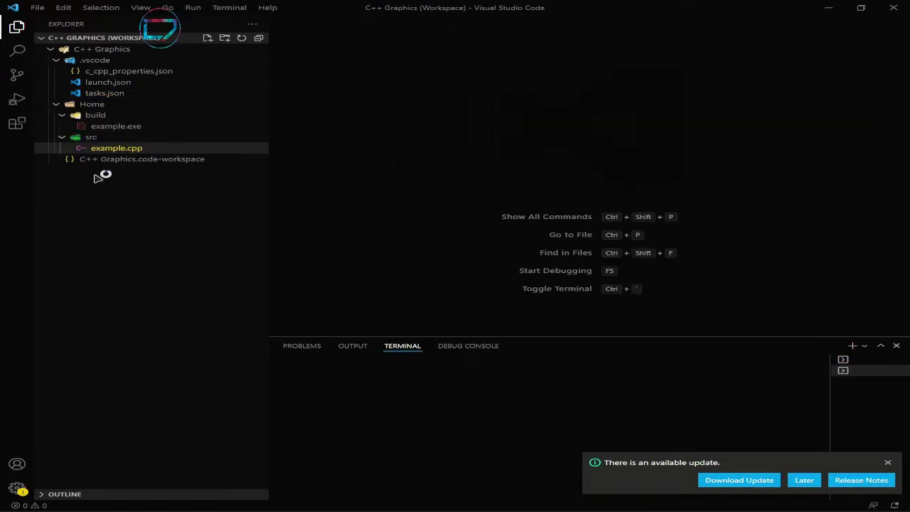
# - Collapse the build and src folders in the workspace and dismiss the update notification
pyautogui.click(63, 116)
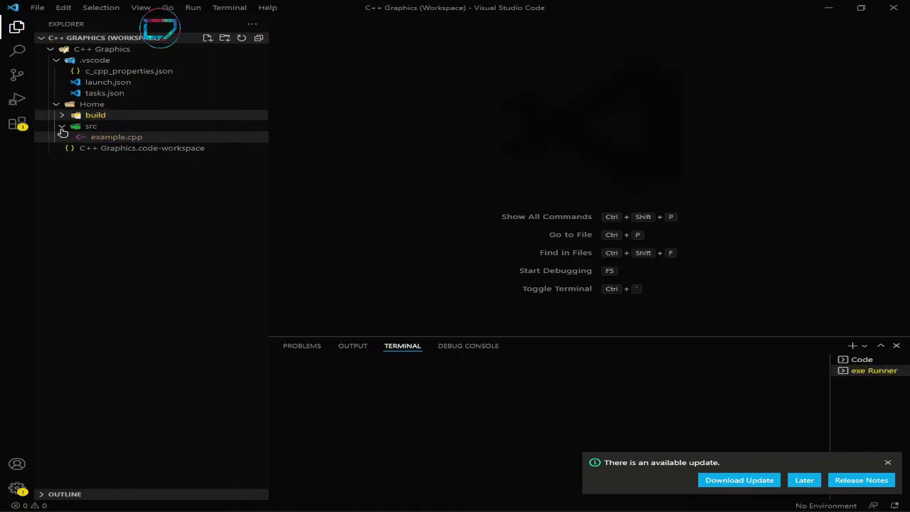
pyautogui.click(62, 128)
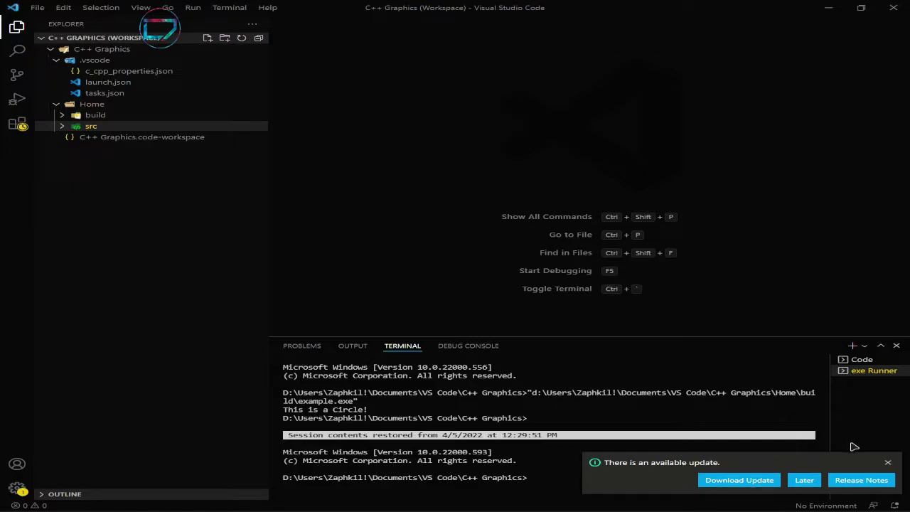
pyautogui.click(887, 463)
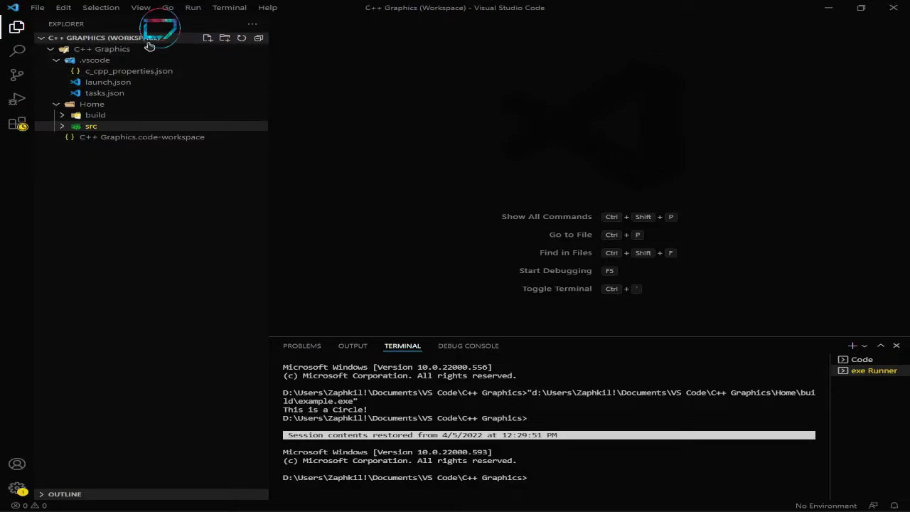
# - Examine the structure of the C++ Graphics workspace, including the .vscode and Home folders, leaving .vscode collapsed
pyautogui.click(51, 50)
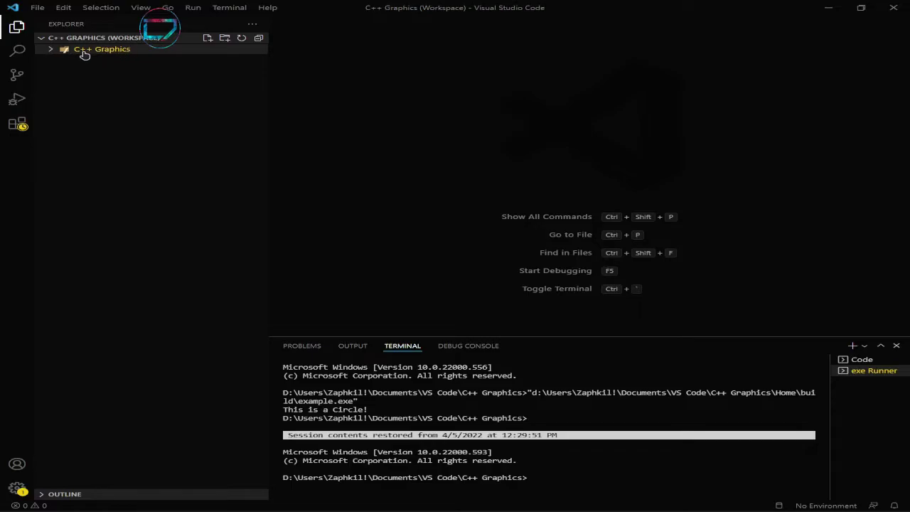
pyautogui.click(83, 51)
pyautogui.click(70, 61)
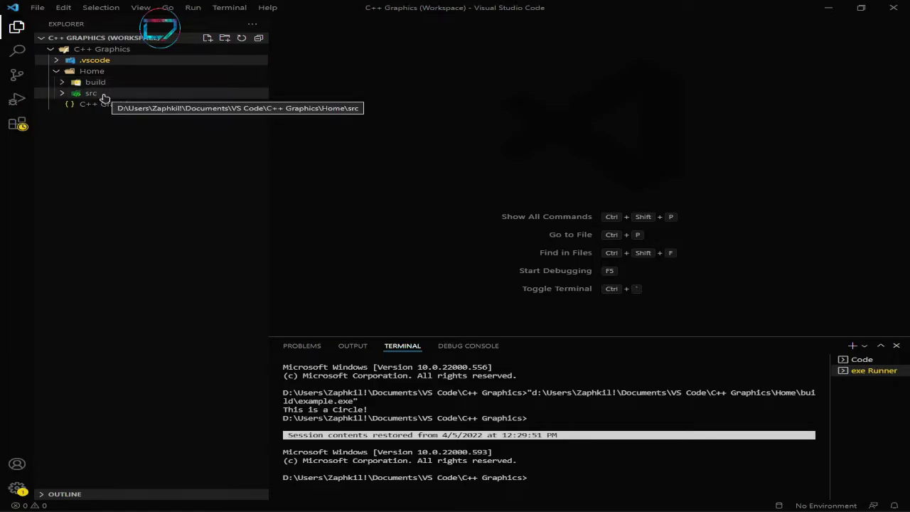
pyautogui.click(91, 60)
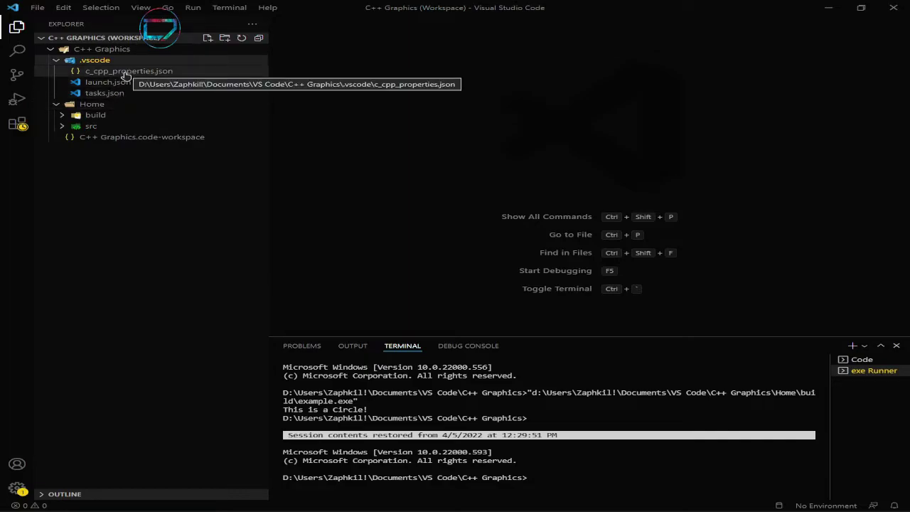
pyautogui.click(83, 61)
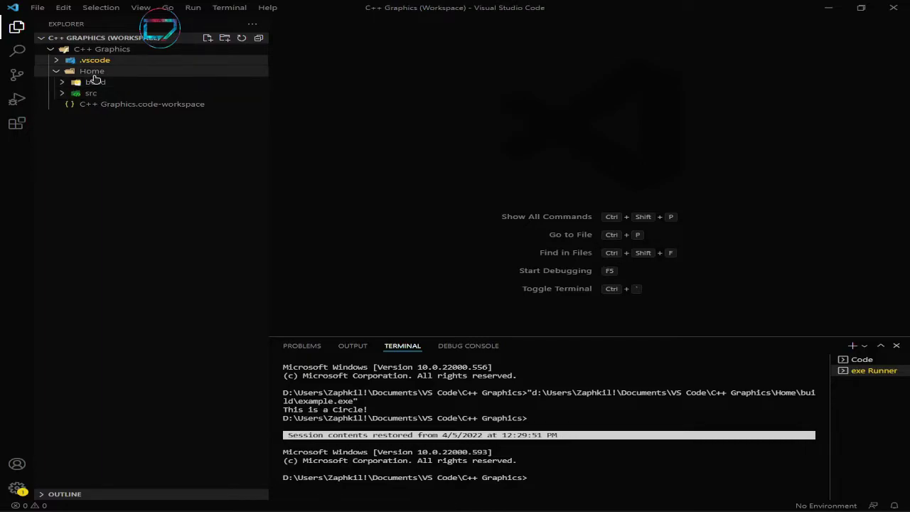
pyautogui.click(59, 74)
pyautogui.click(59, 72)
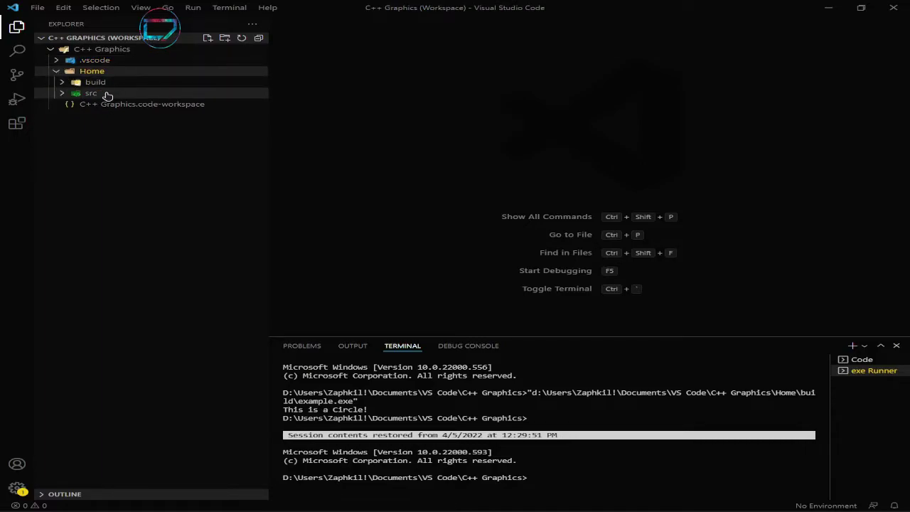
# - View the code of example.cpp in the src folder and expand the build folder
pyautogui.click(62, 95)
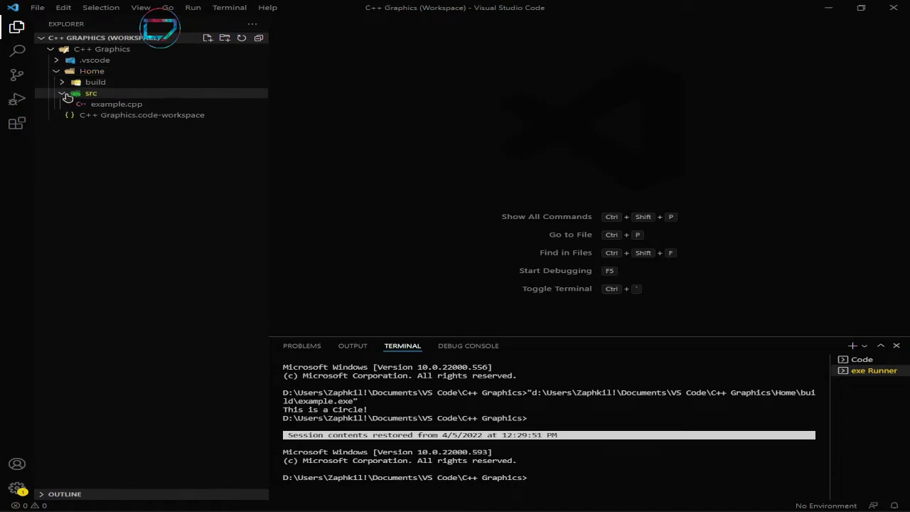
pyautogui.click(118, 104)
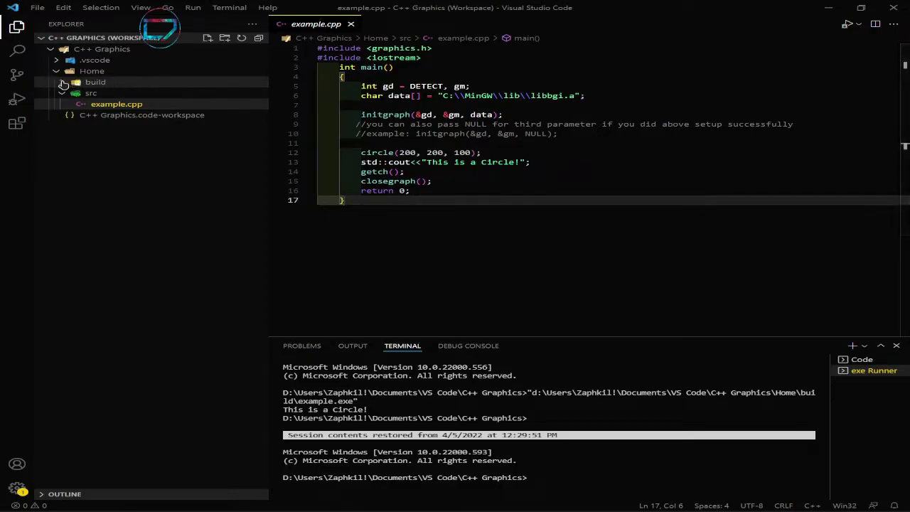
pyautogui.click(92, 83)
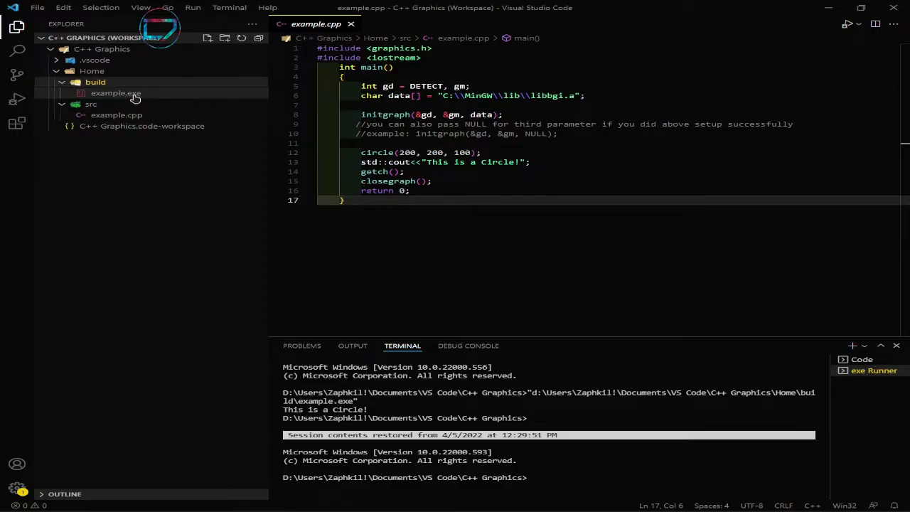
pyautogui.click(132, 116)
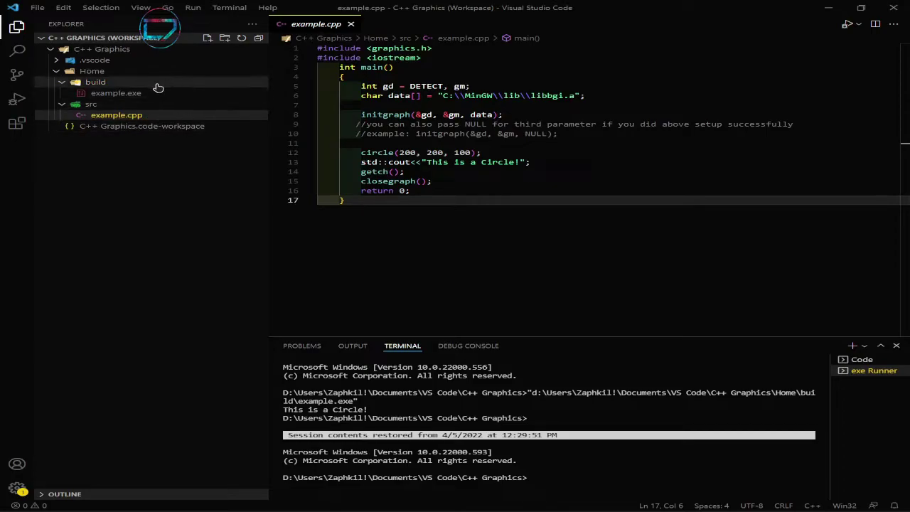
# - Delete example.exe from the build folder and reopen example.cpp from the src folder
pyautogui.click(137, 95)
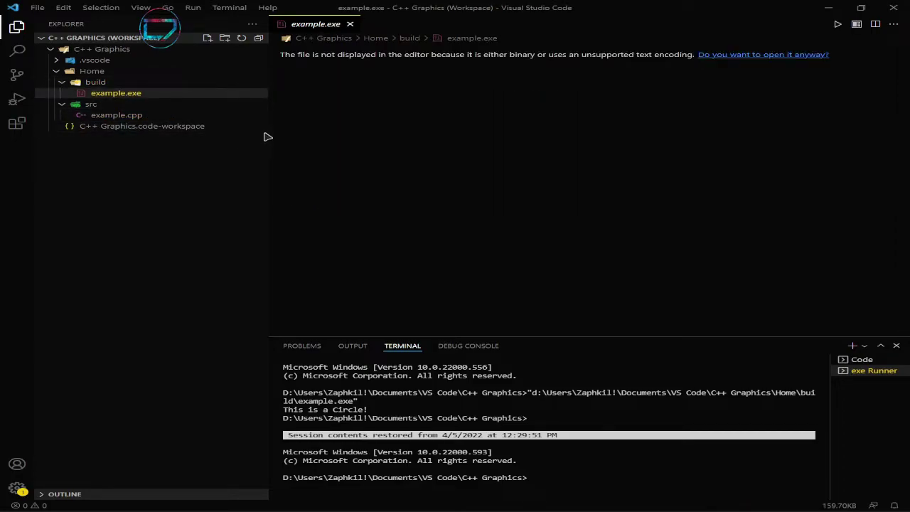
pyautogui.press('Delete')
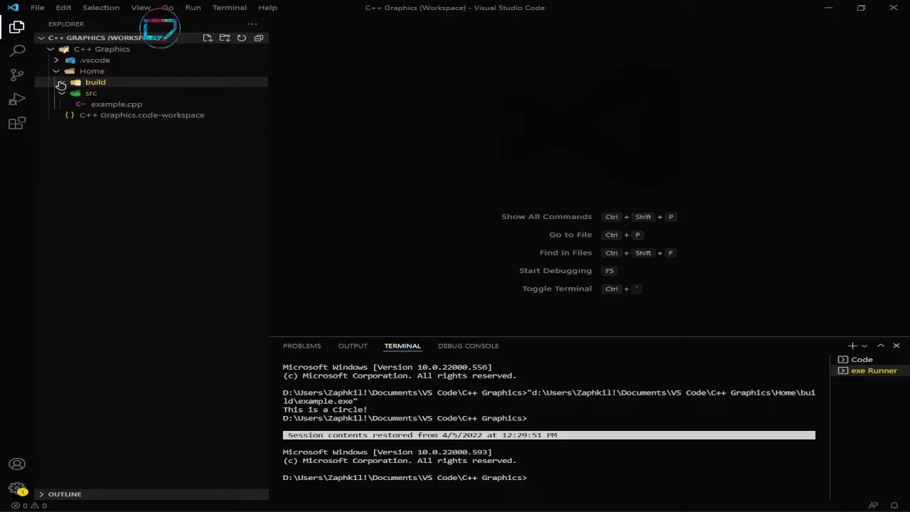
pyautogui.click(117, 104)
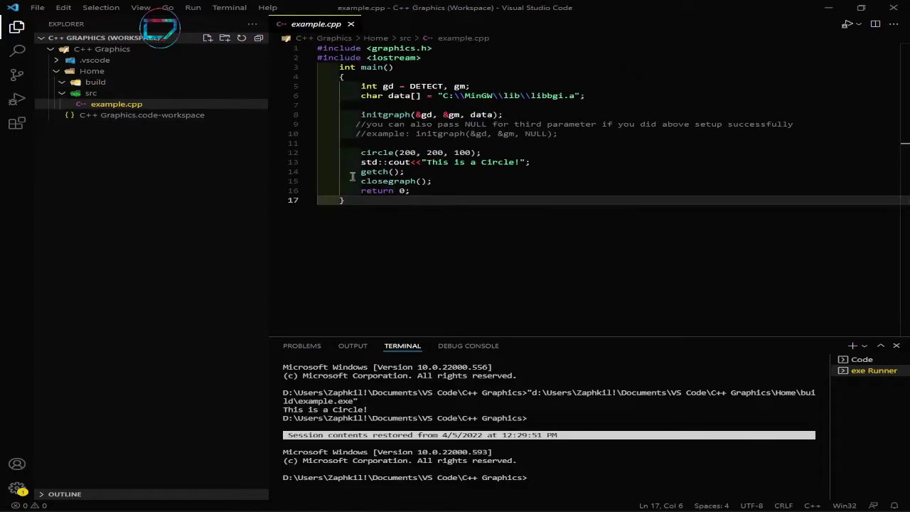